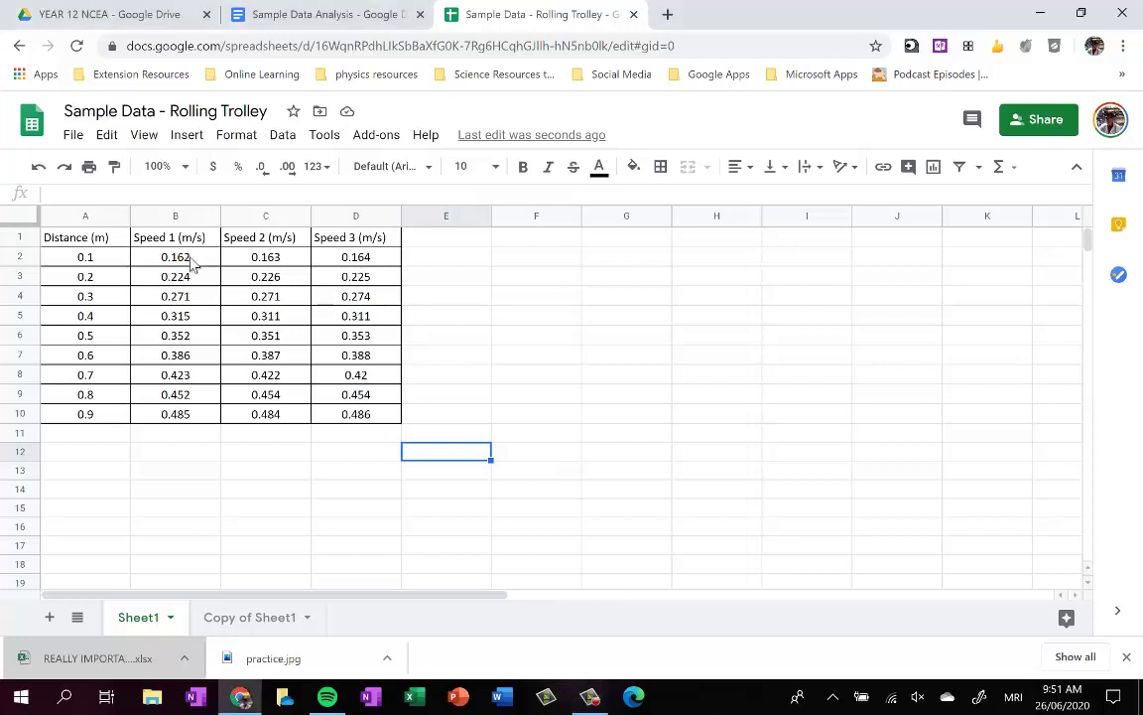
left_click(193, 261)
left_click(248, 261)
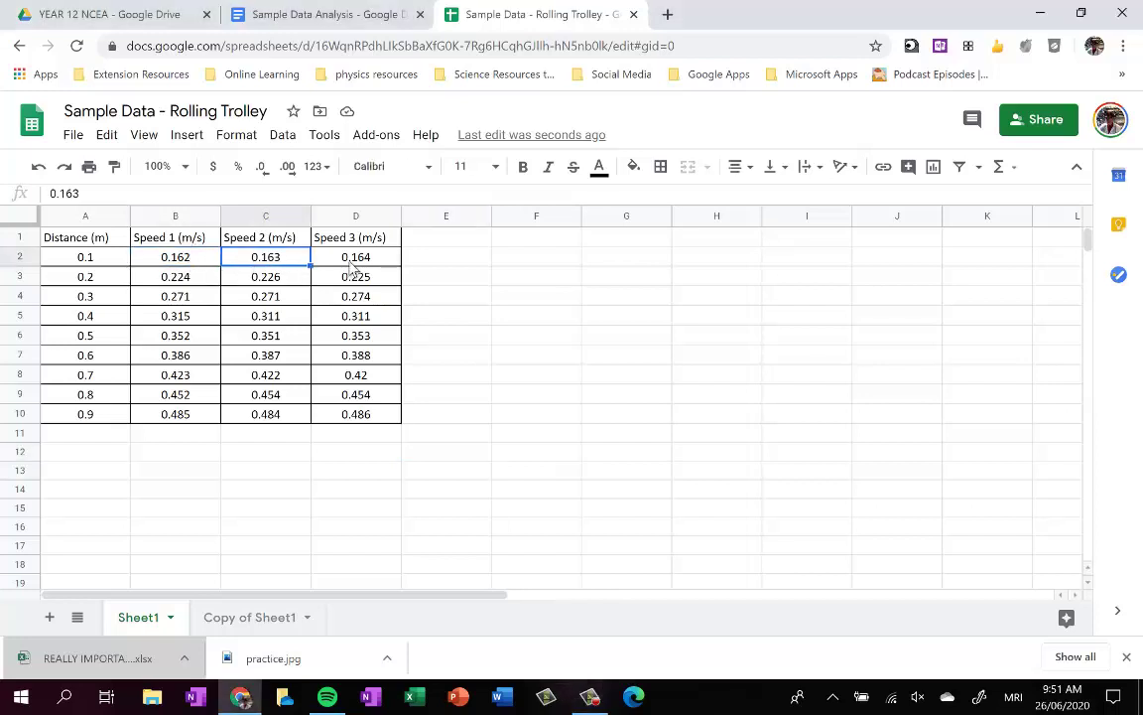
left_click(320, 257)
left_click(197, 276)
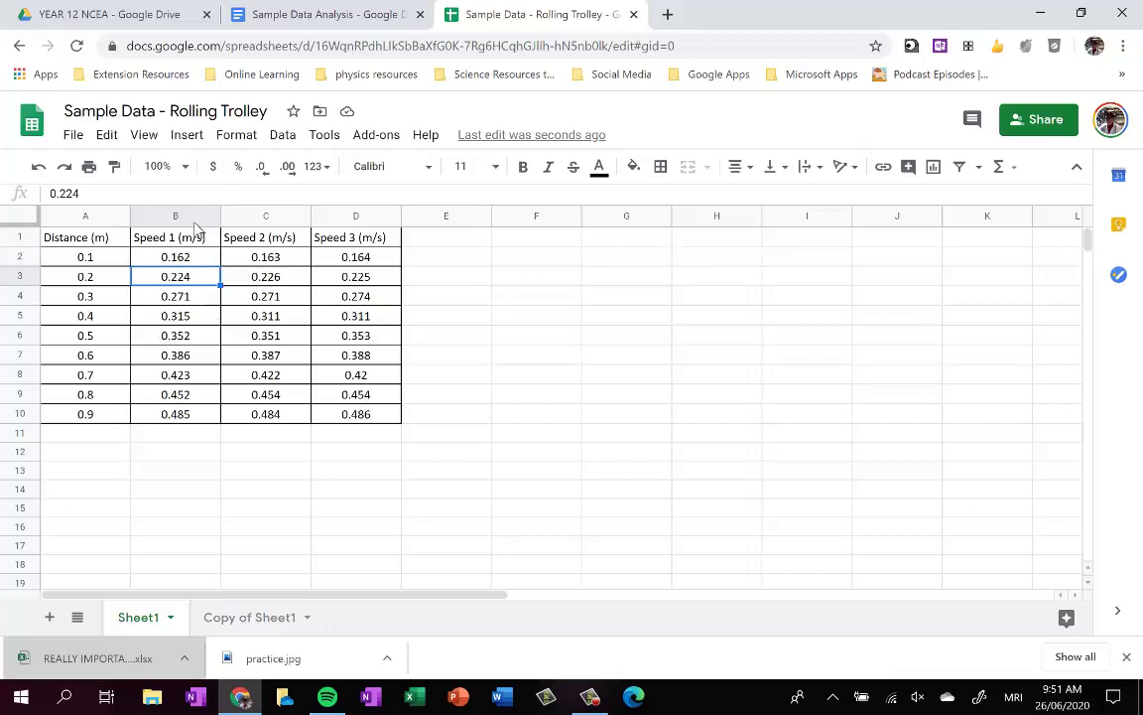
Add the heading "Average" in E1 and calculate the average of B2:D2 in E2
left_click(448, 242)
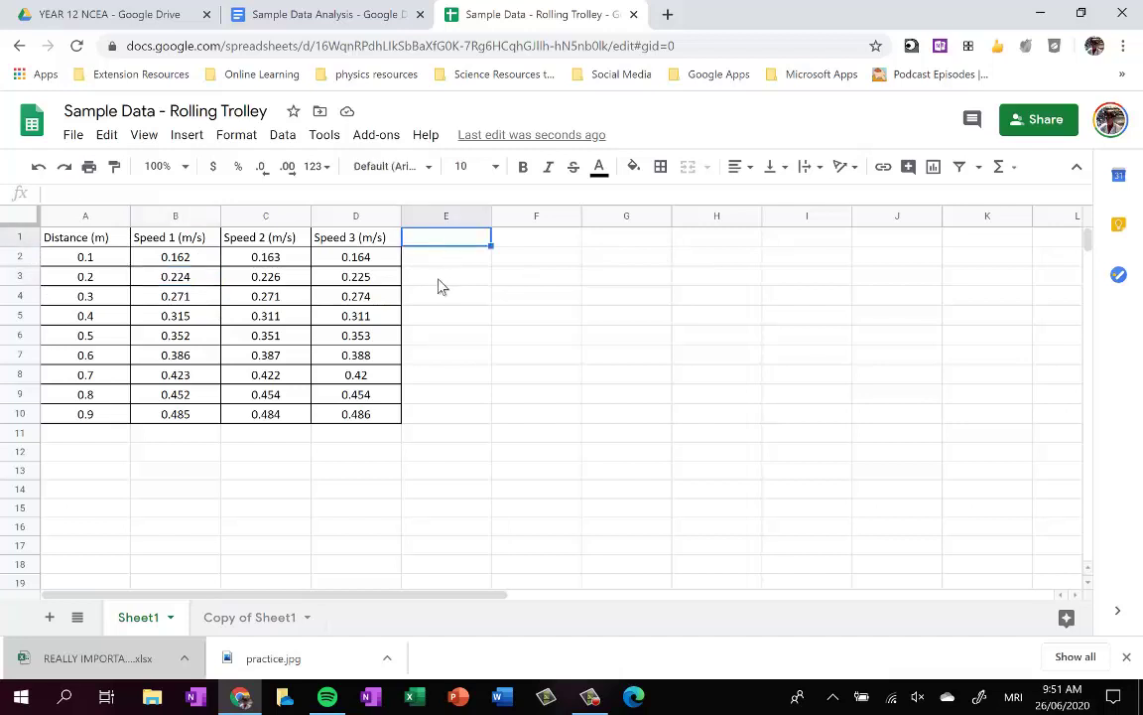
type("Average")
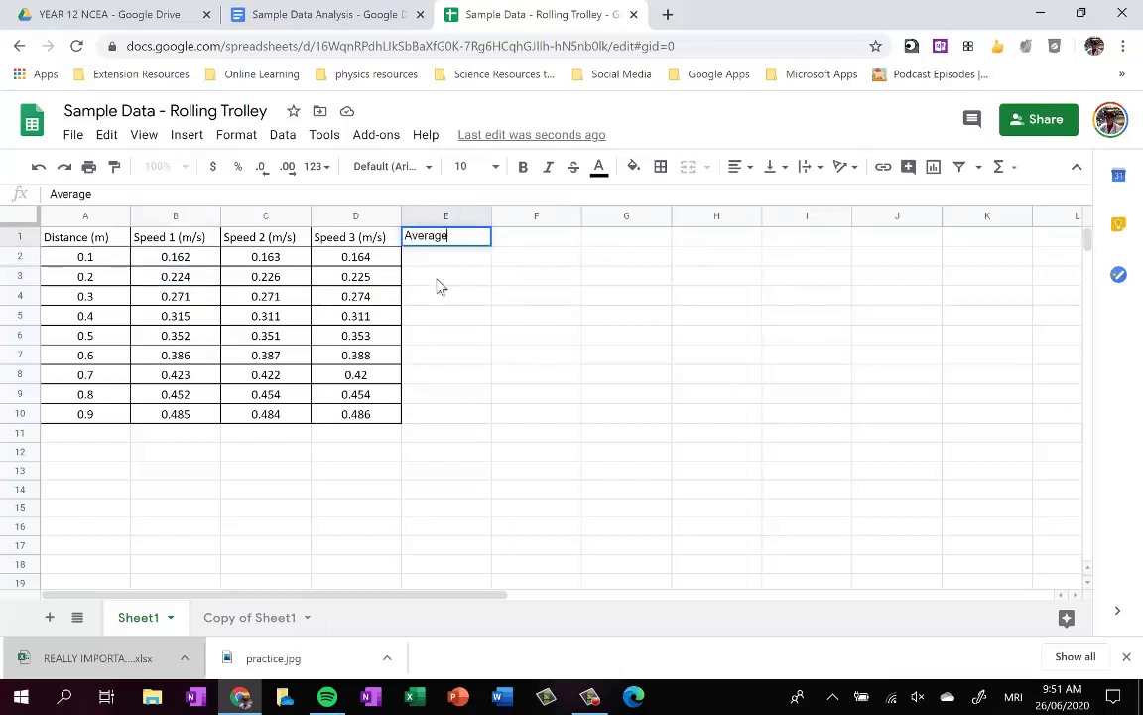
key("Return")
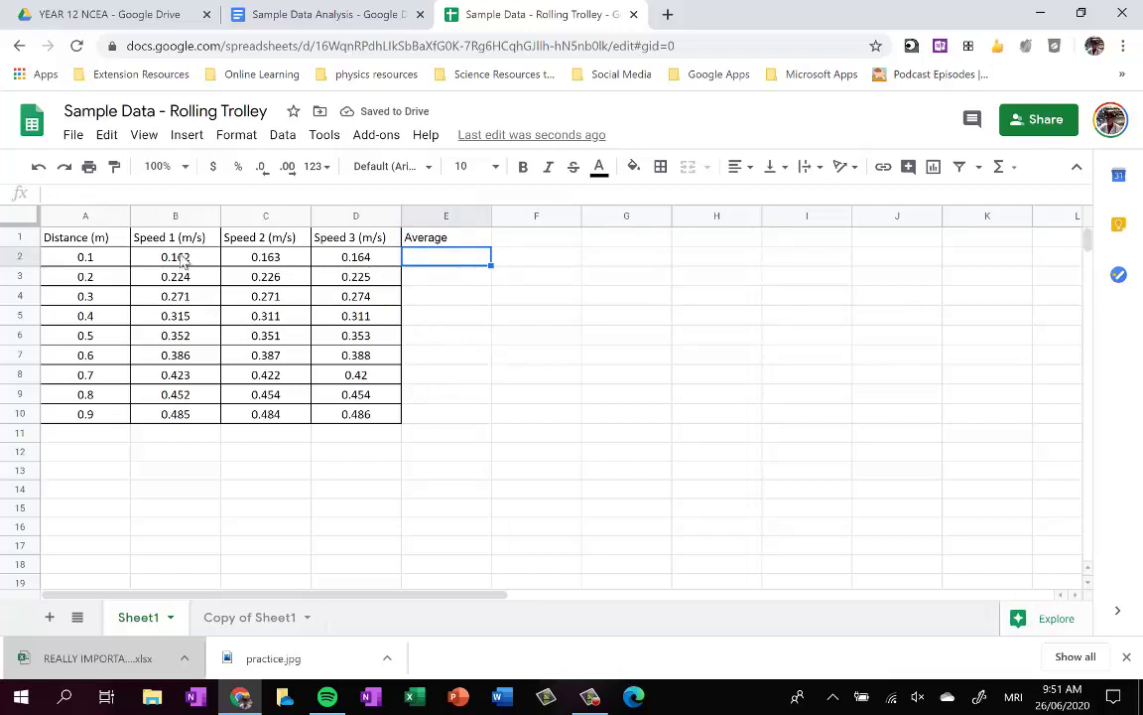
type("=average(")
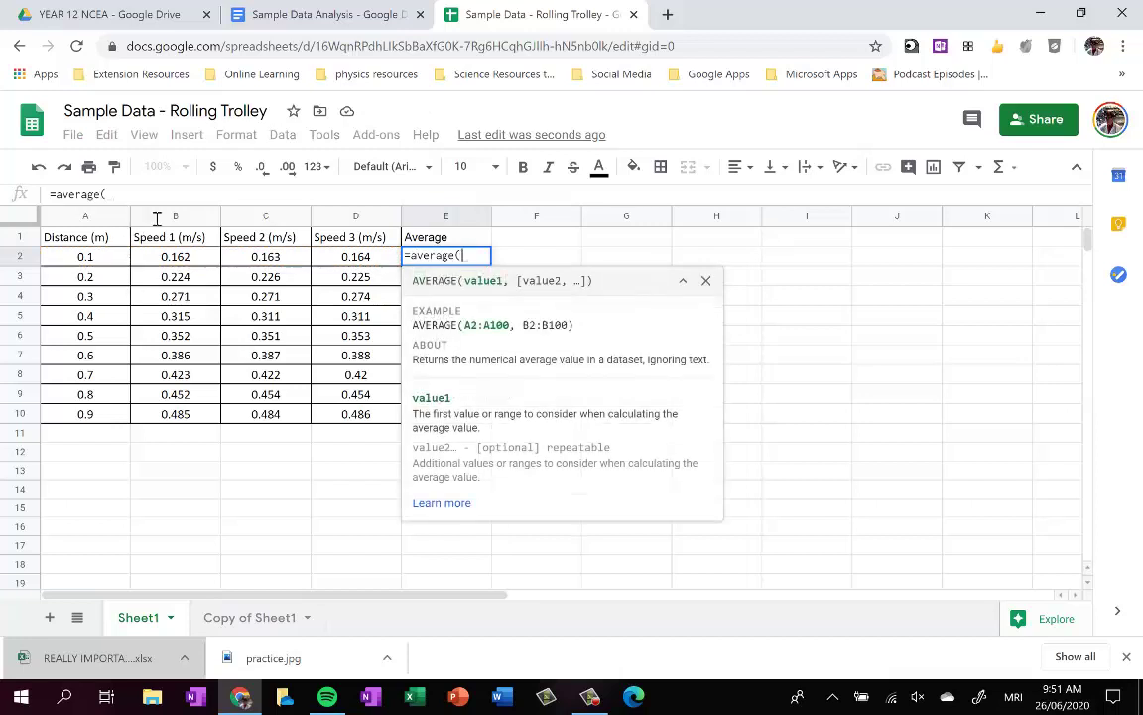
left_click_drag(194, 260, 347, 259)
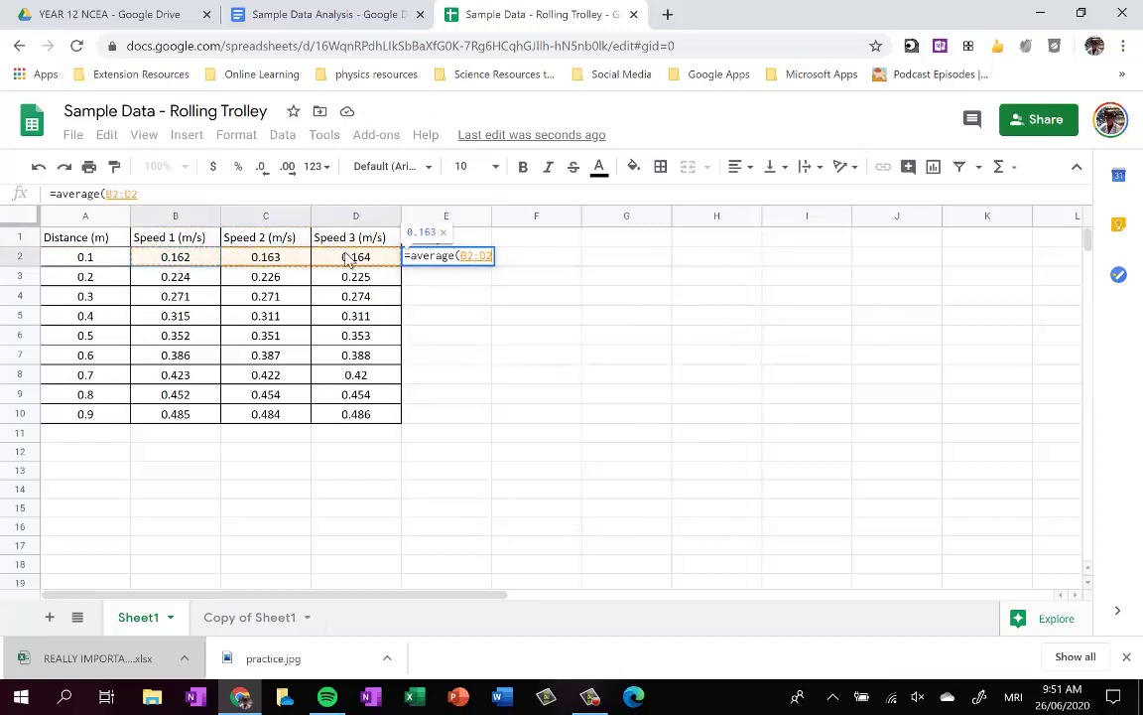
key("Return")
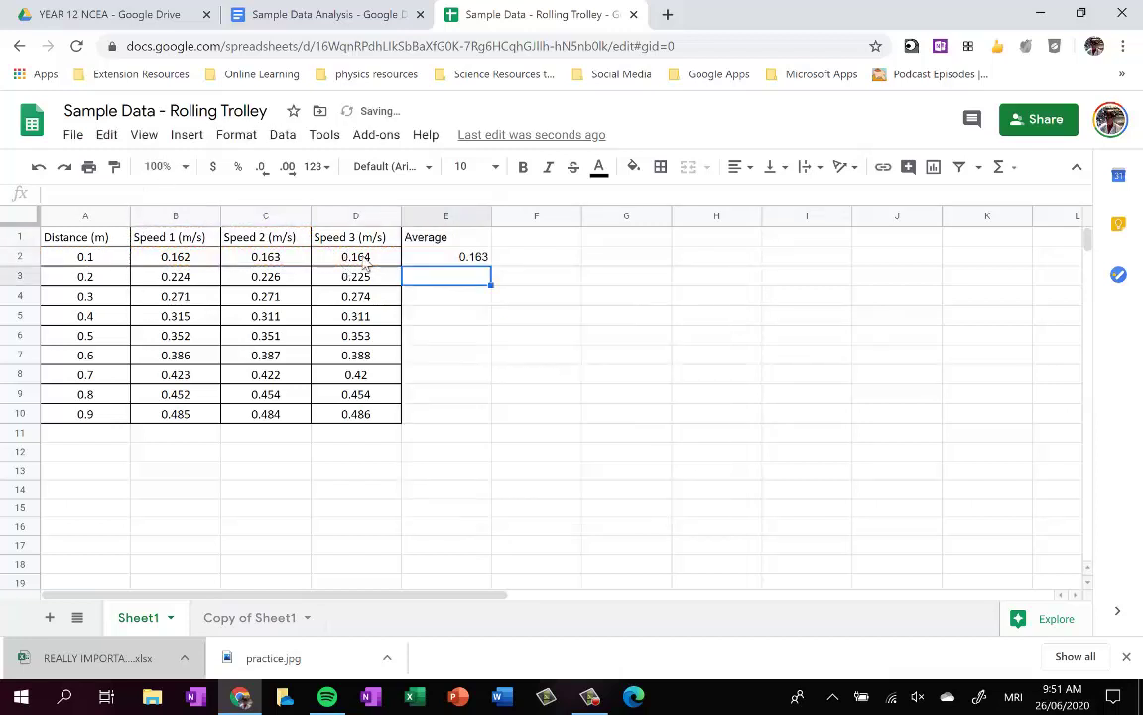
Fill the average formula from E2 down to E10
left_click(435, 261)
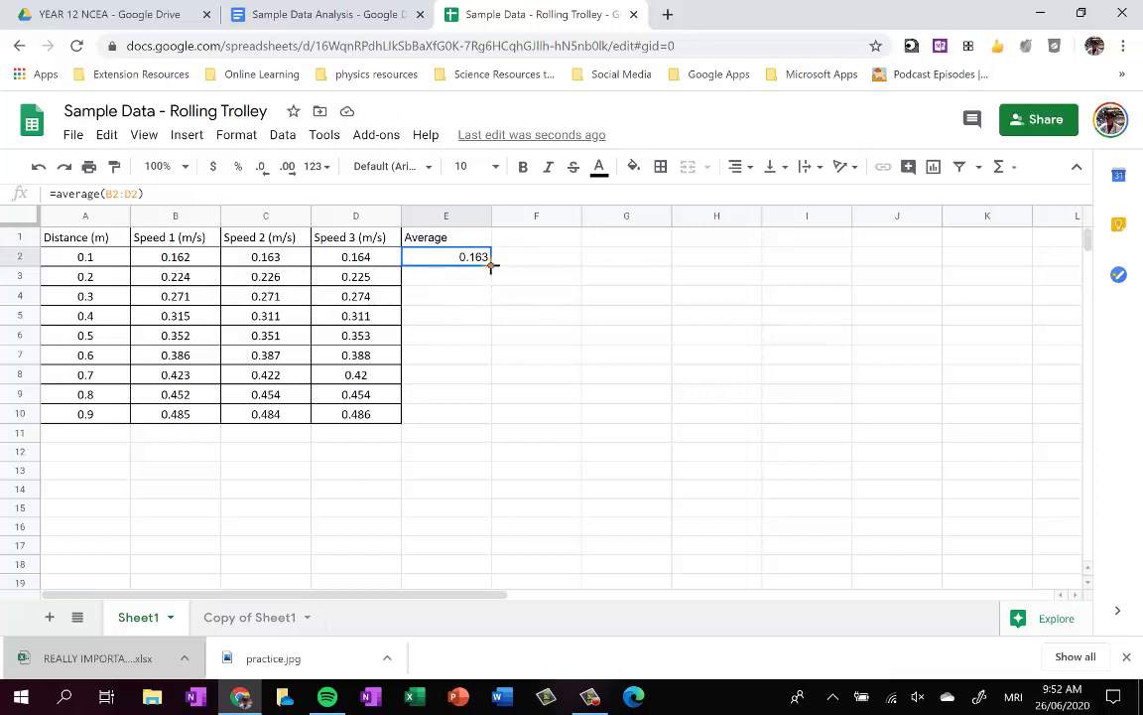
left_click_drag(490, 265, 484, 421)
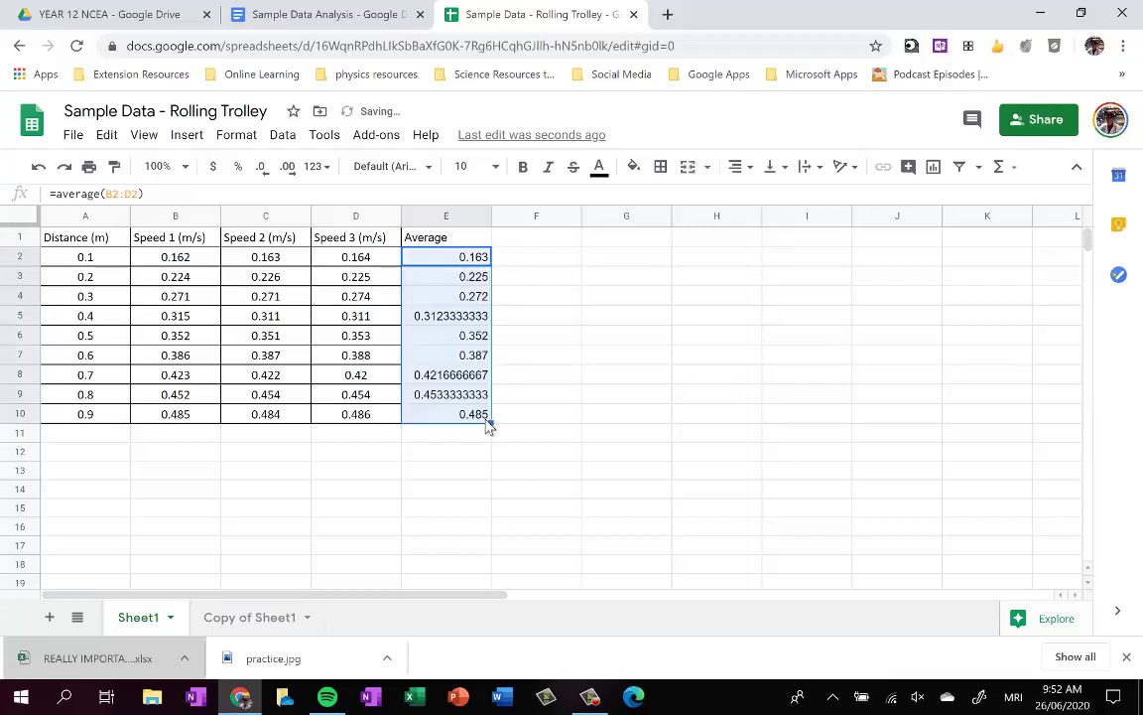
left_click(508, 319)
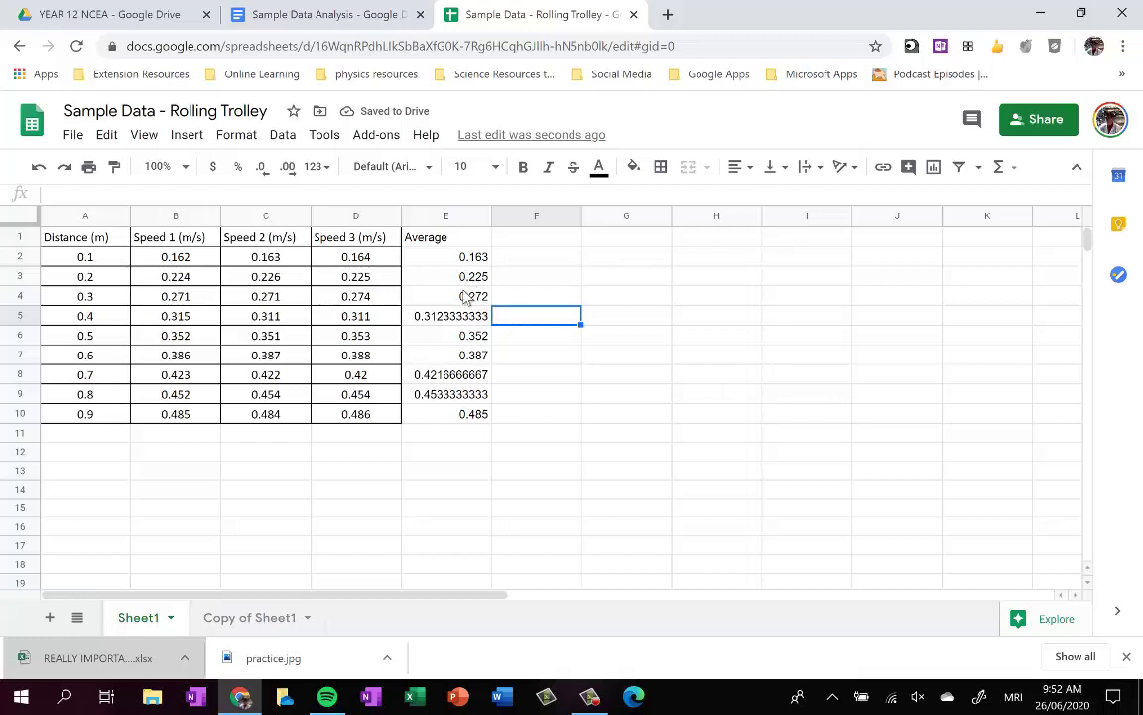
Show the averages in E2:E10 and the Speed 3 value in D8 with three decimal places
left_click_drag(455, 256, 462, 414)
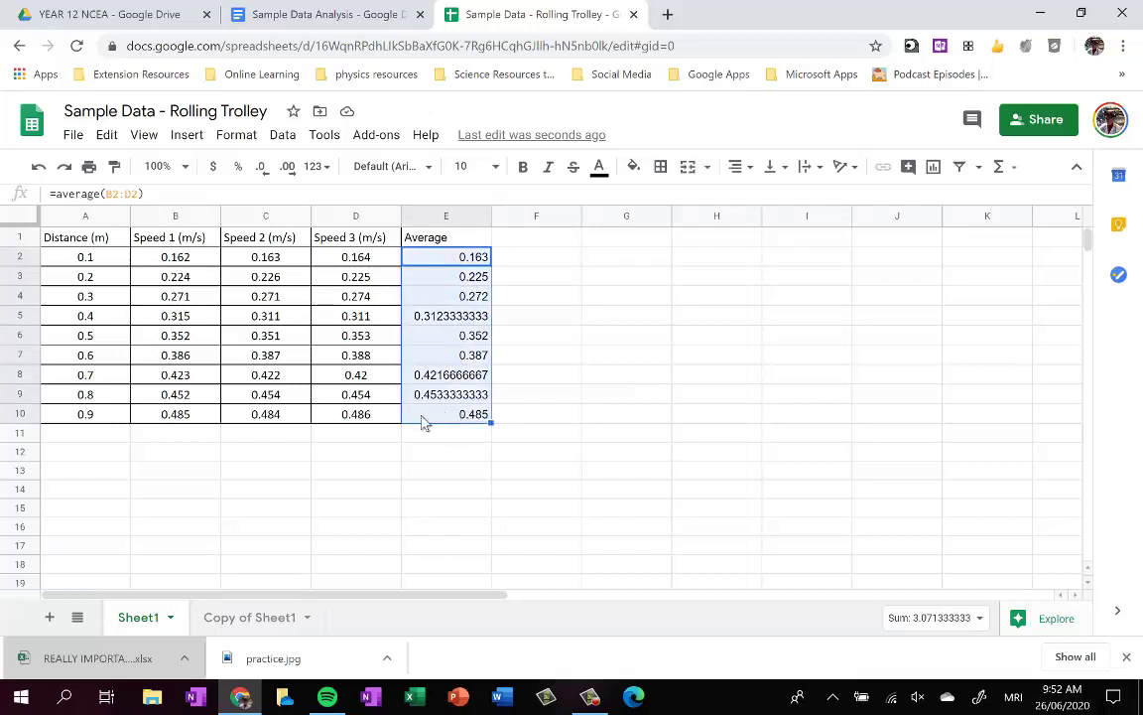
left_click(263, 169)
left_click(287, 168)
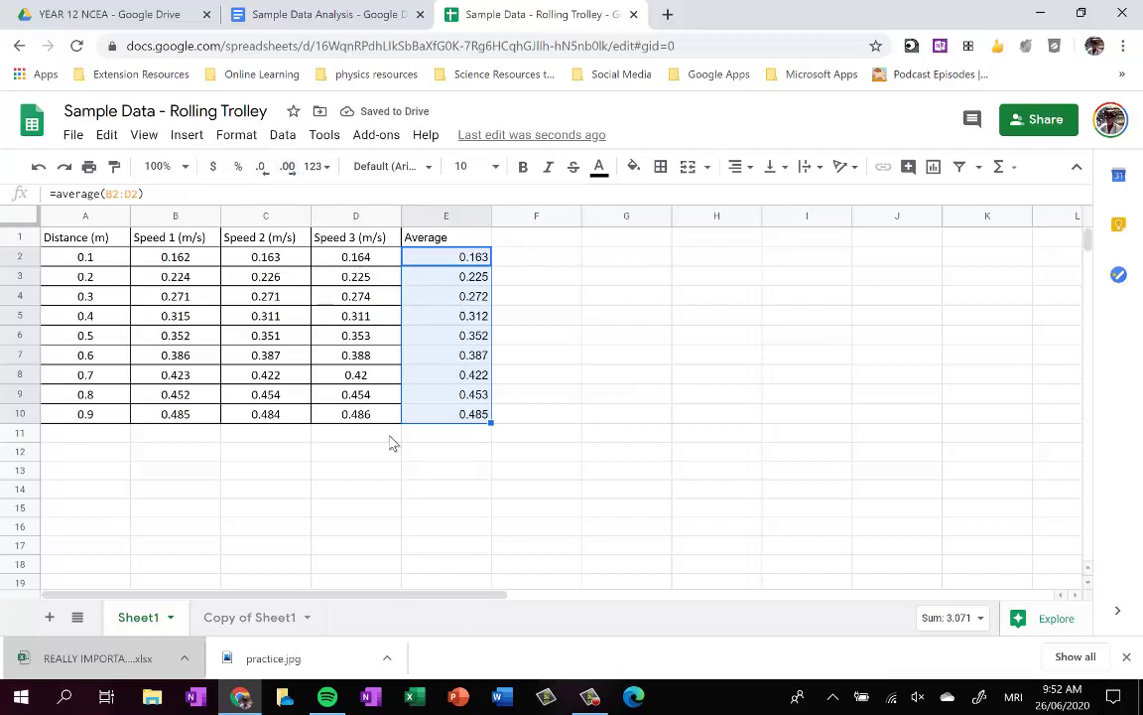
left_click(363, 377)
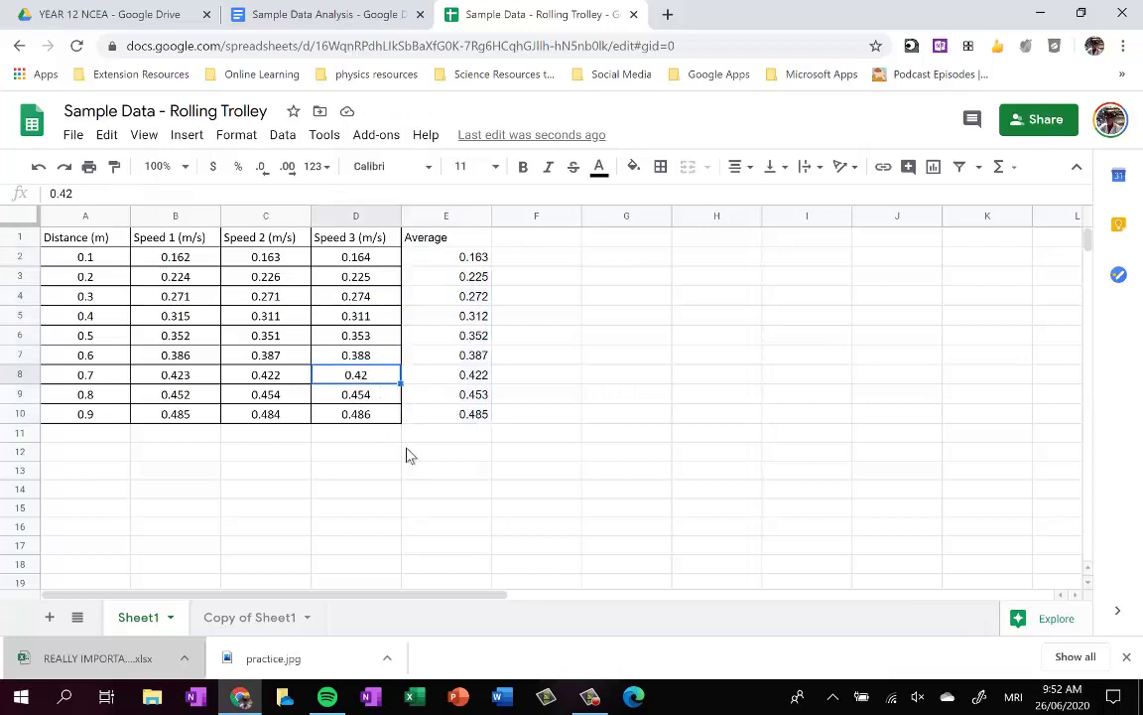
left_click(288, 167)
left_click(356, 434)
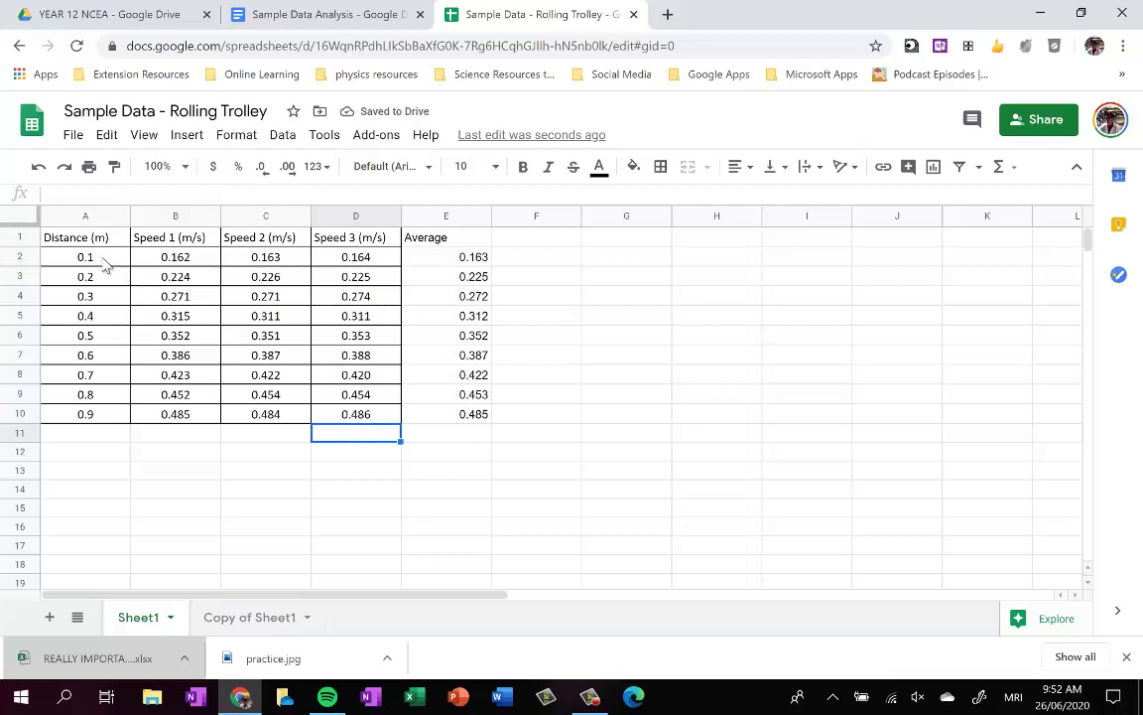
Show the distance values in A2:A10 with three decimal places
left_click_drag(104, 260, 106, 421)
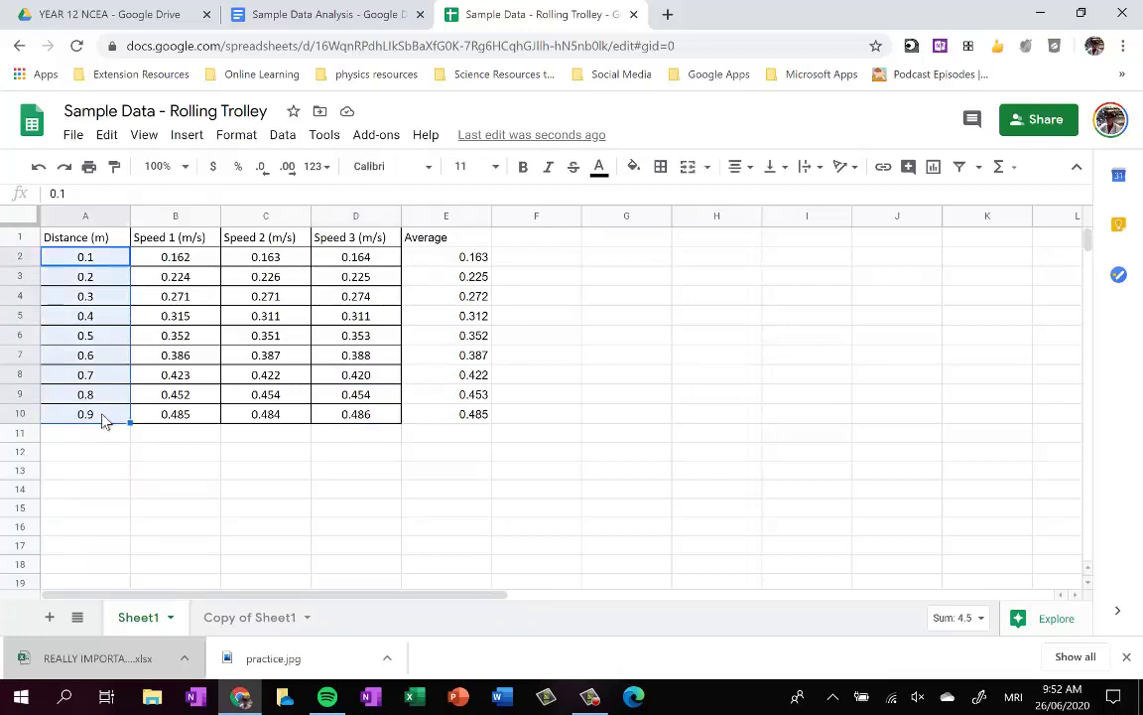
left_click(288, 167)
left_click(288, 167)
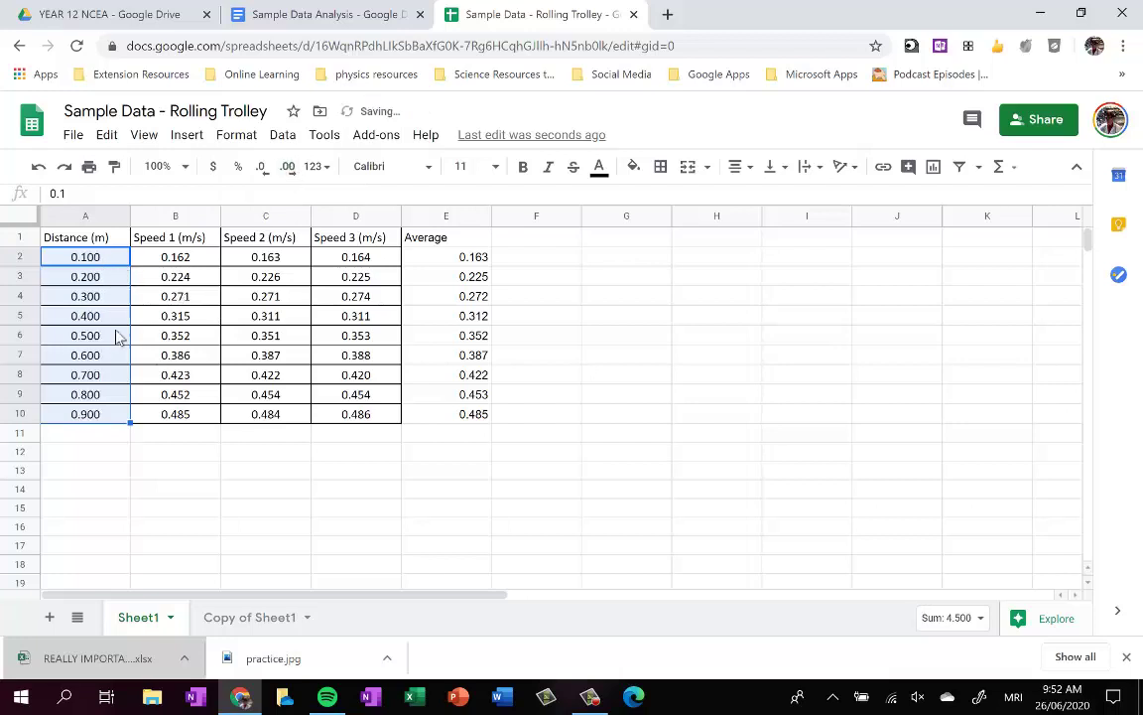
left_click(517, 421)
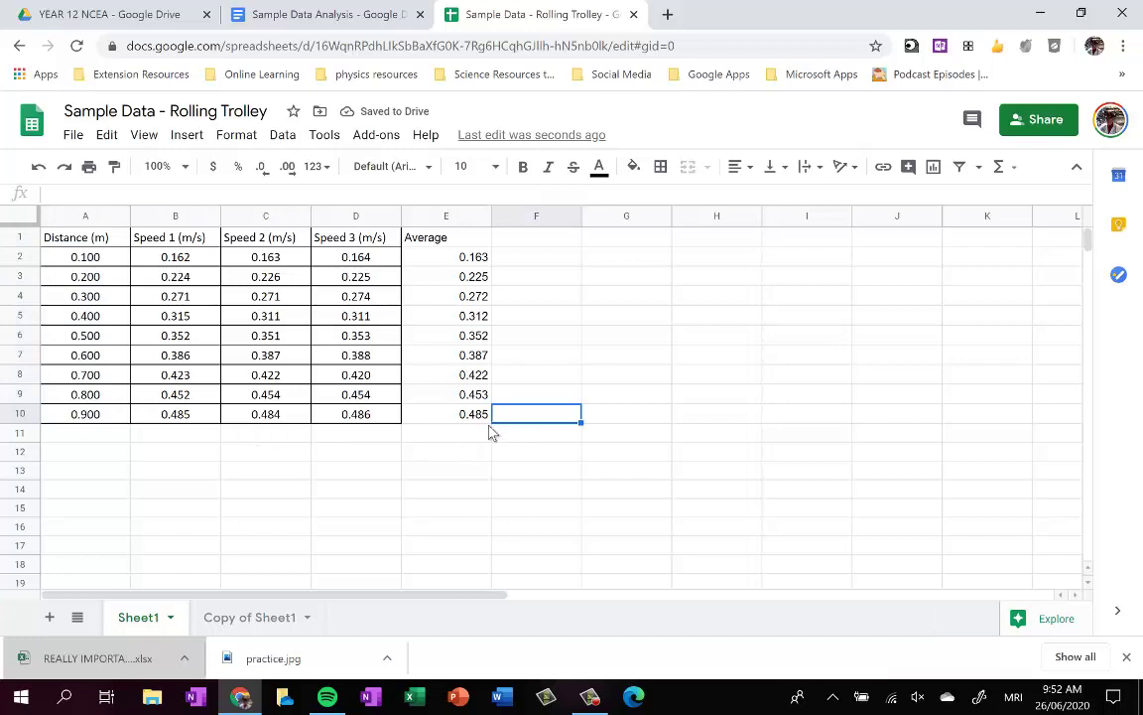
left_click(477, 421)
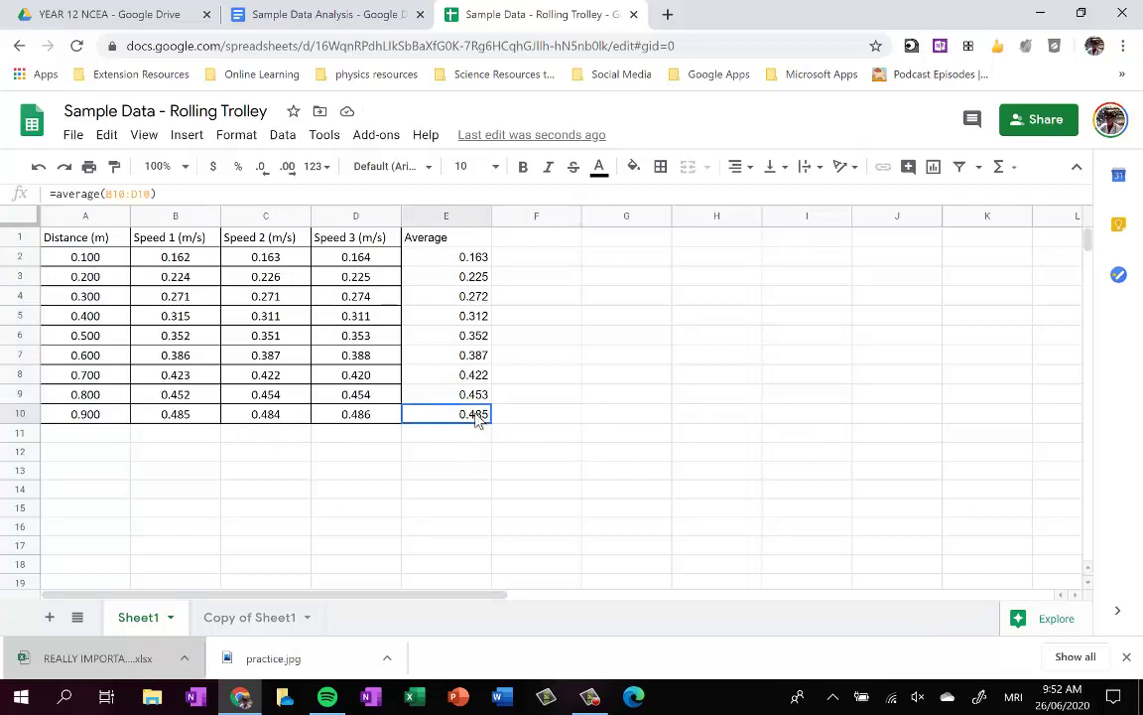
Insert one row above the heading row and merge cells B1:E1 in it
left_click(18, 237)
right_click(18, 237)
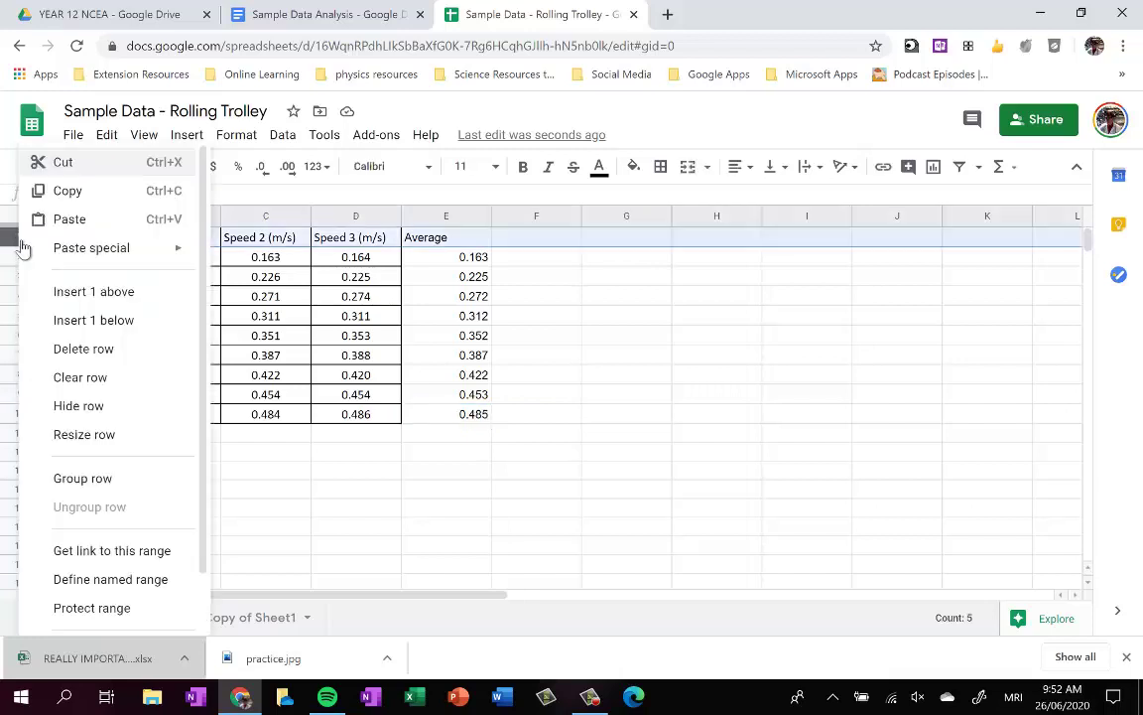
left_click(70, 289)
left_click_drag(171, 240, 437, 243)
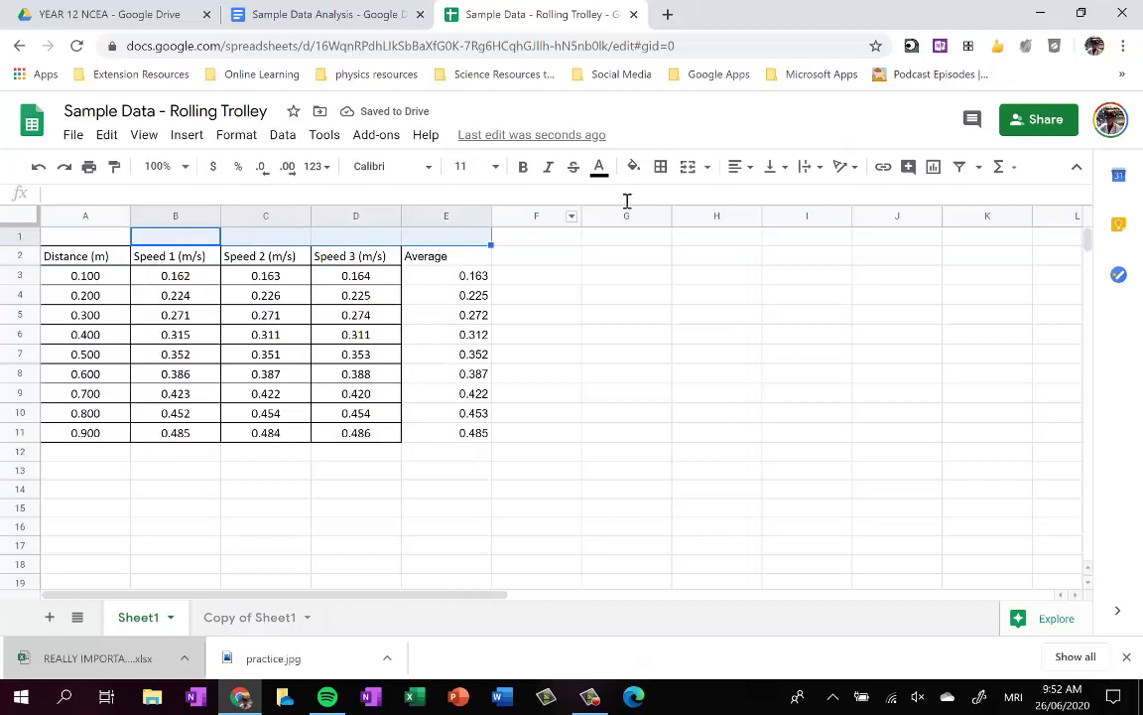
left_click(689, 167)
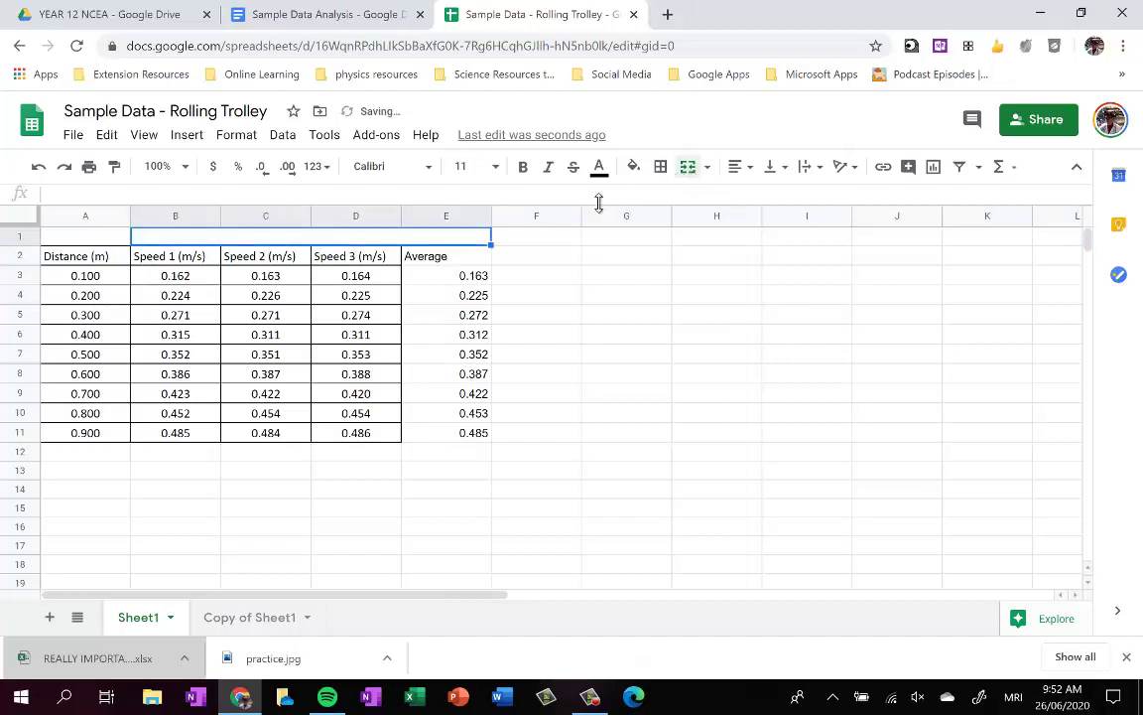
Enter "Final Speed Reached by Trolley (m/s)" in the merged cell above the speed columns and centre it horizontally
double_click(257, 237)
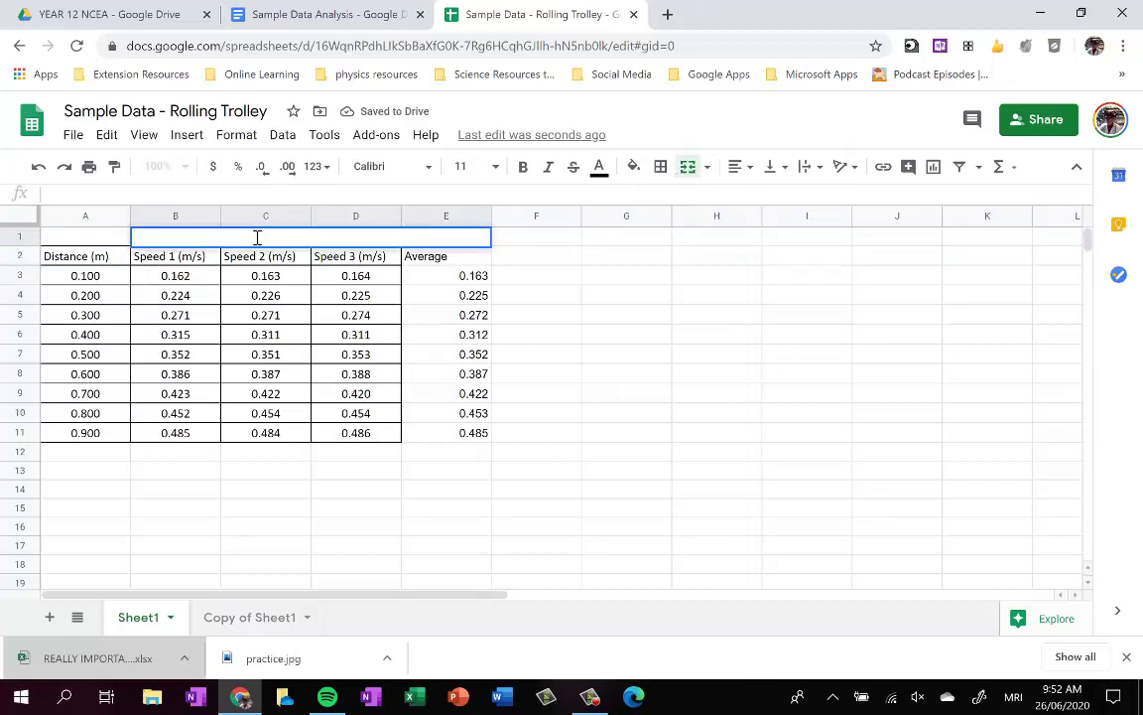
type("Final Speed ")
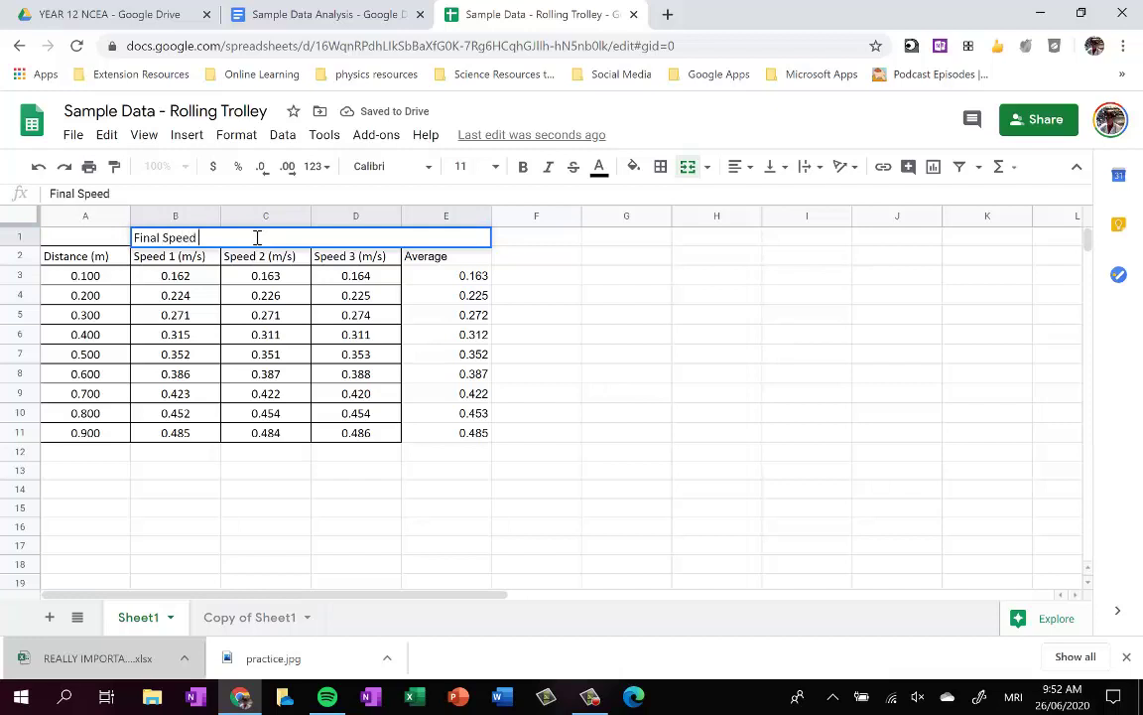
type("Reached by Tor")
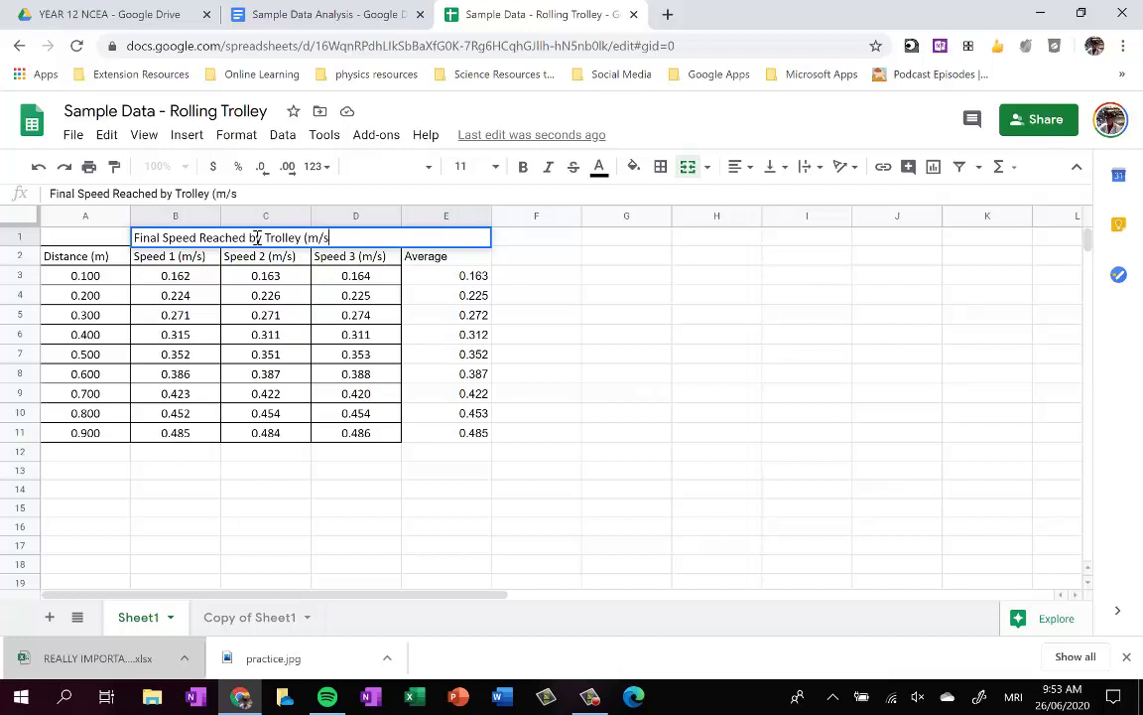
key("Return")
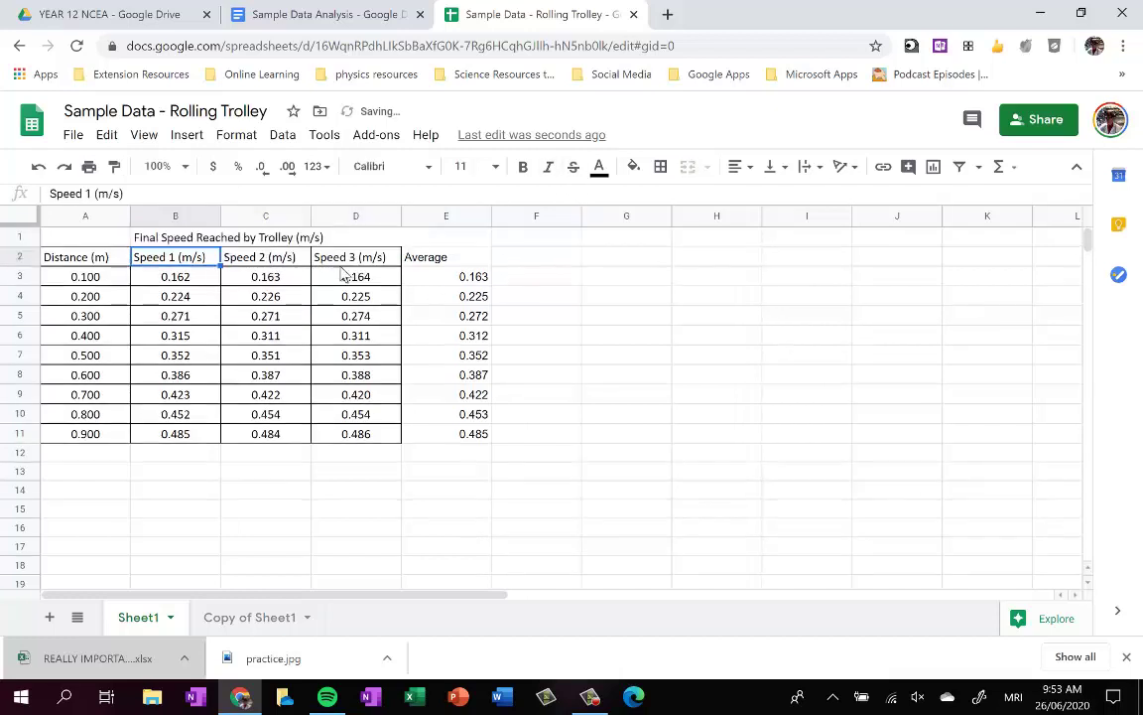
left_click(327, 242)
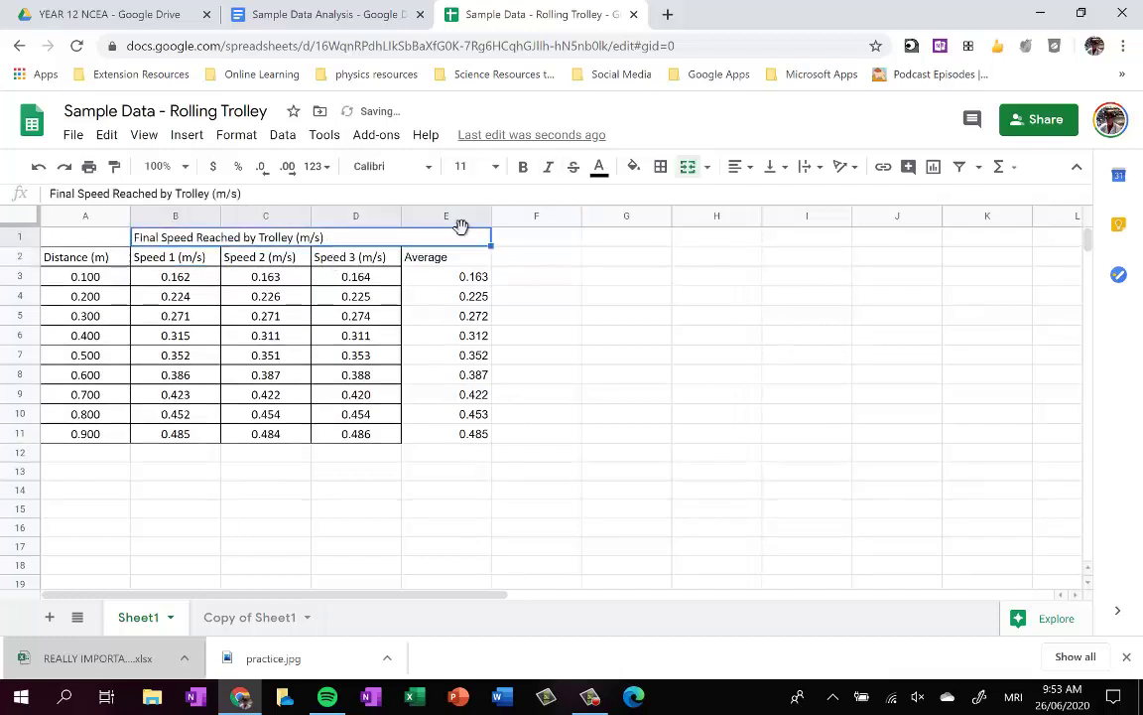
left_click(740, 167)
left_click(760, 196)
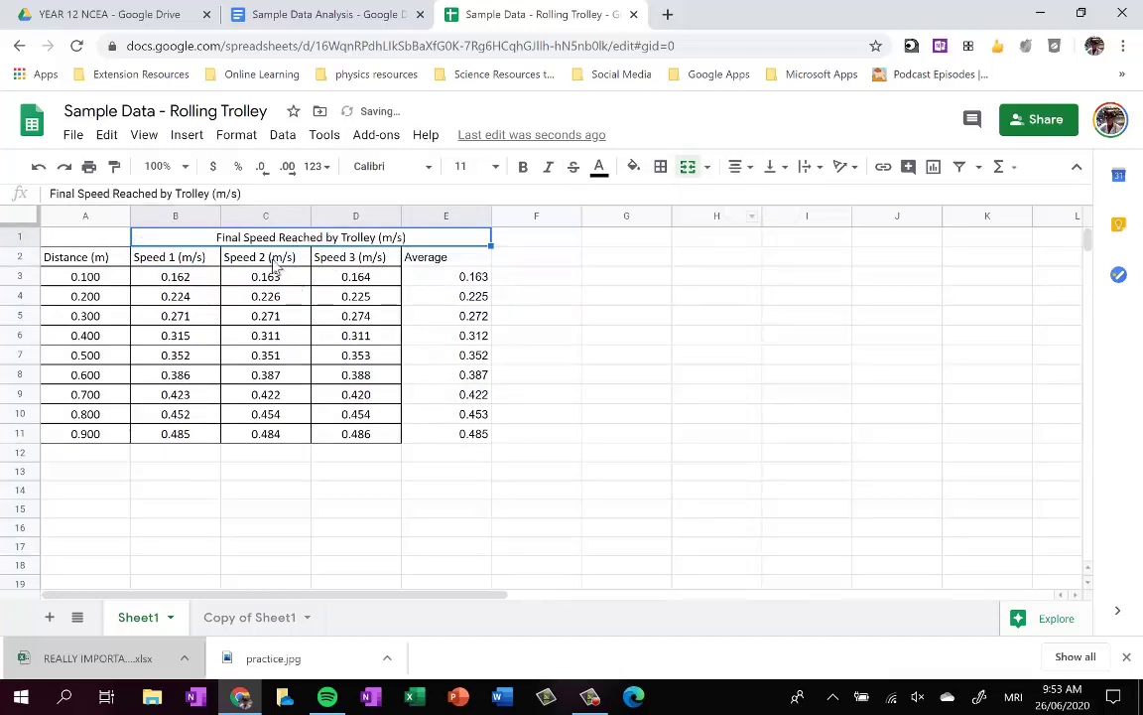
Merge cells A1:A2 for the "Distance (m)" heading and align it vertically to the middle
left_click(97, 242)
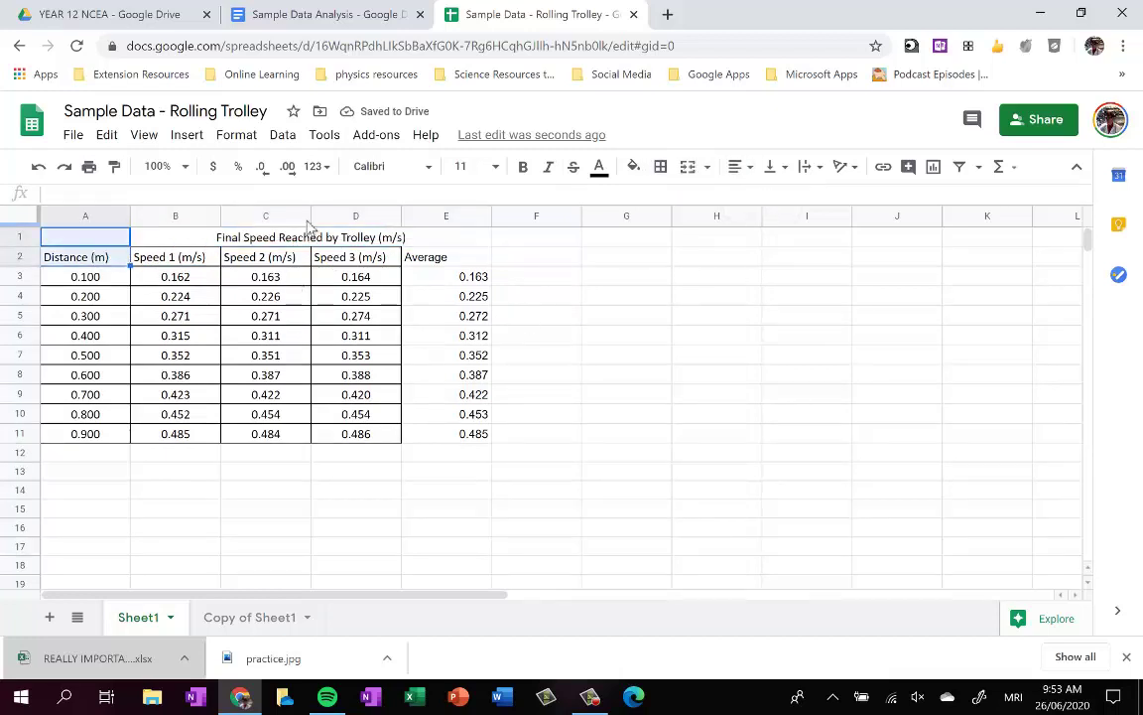
left_click(686, 170)
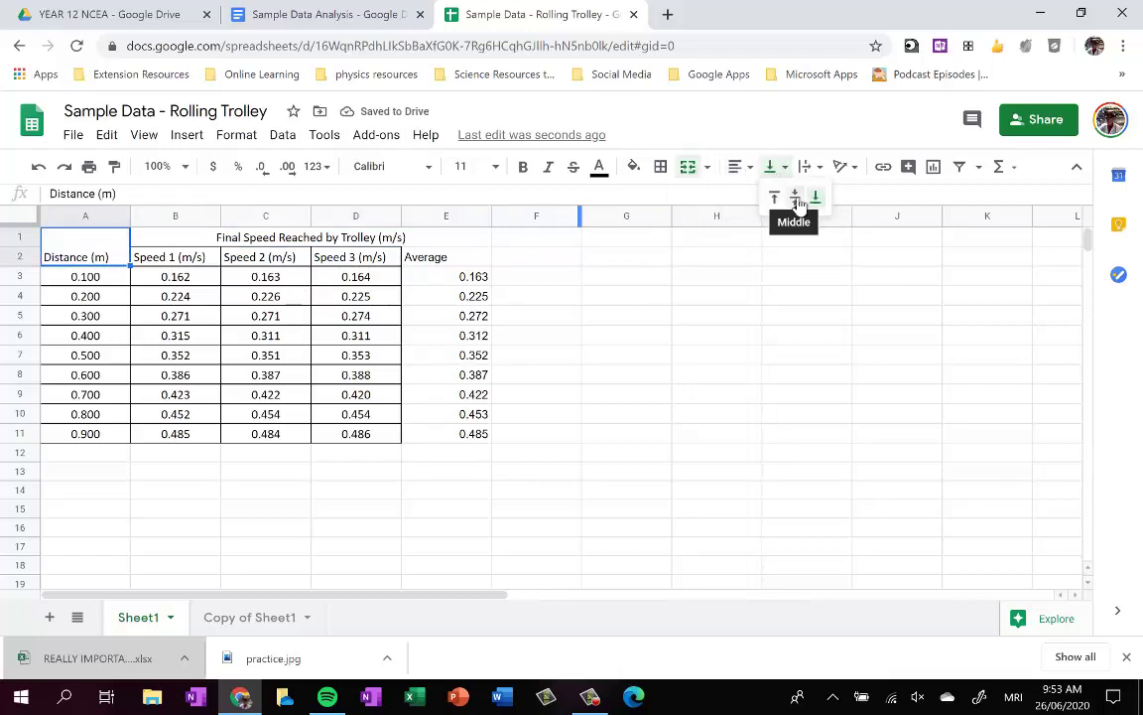
left_click(796, 197)
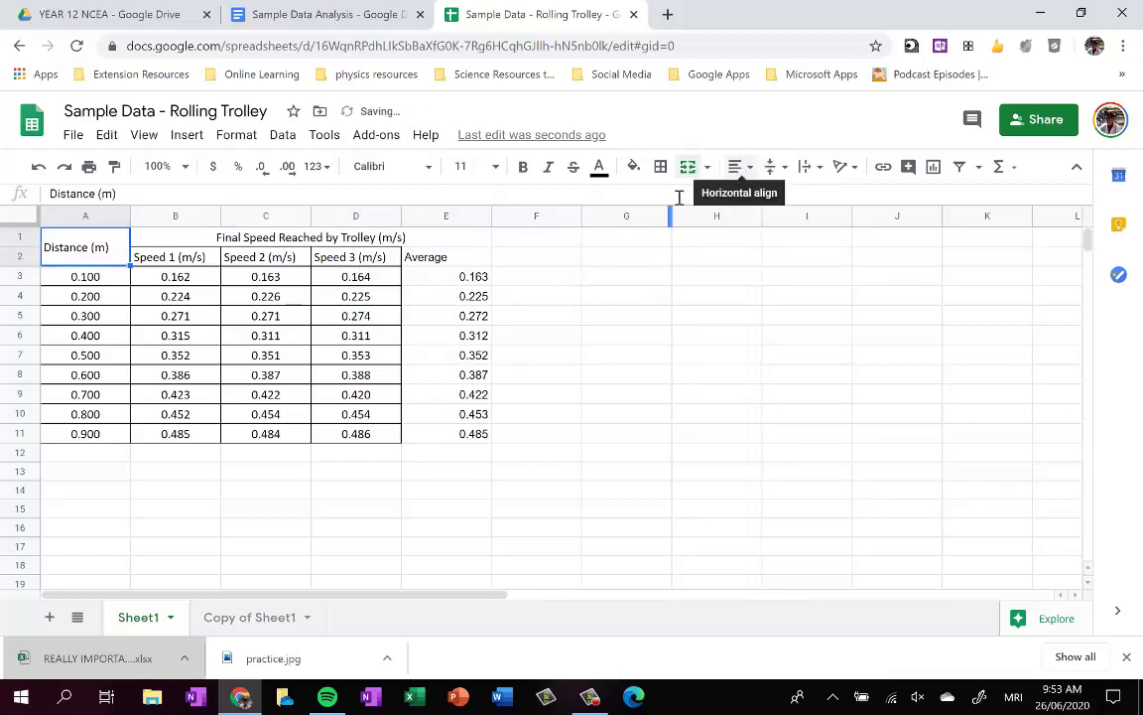
Remove the unit "(m/s)" from the "Speed 3" column heading in D2
left_click(347, 238)
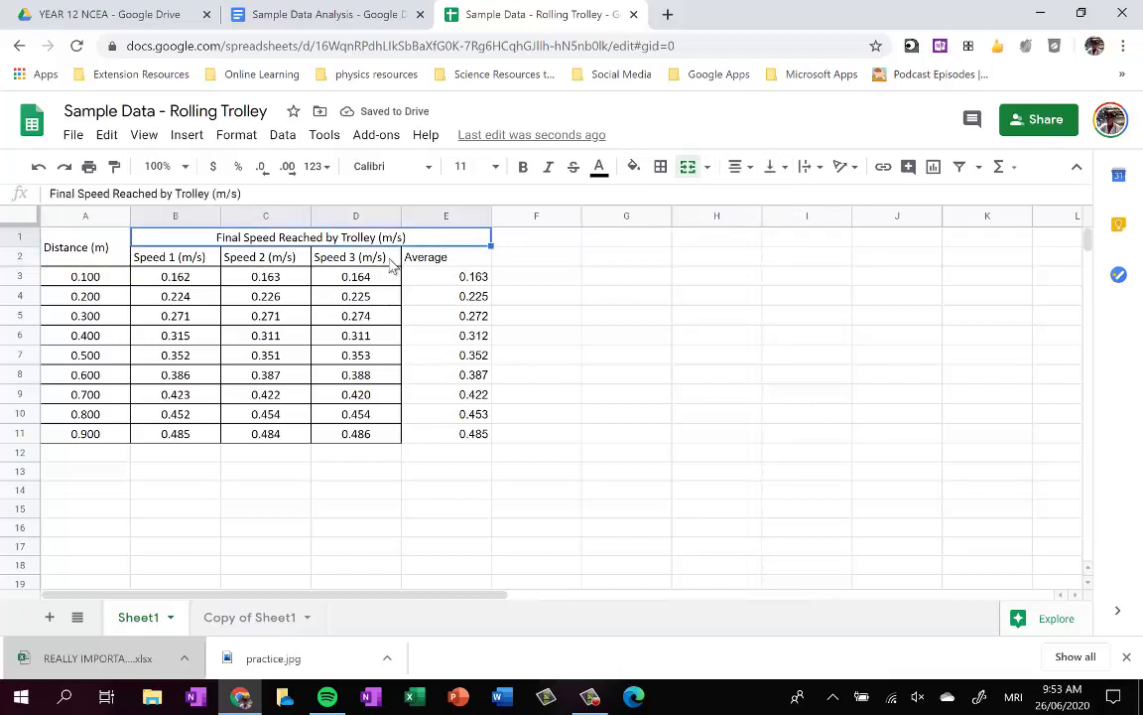
left_click(390, 257)
double_click(390, 257)
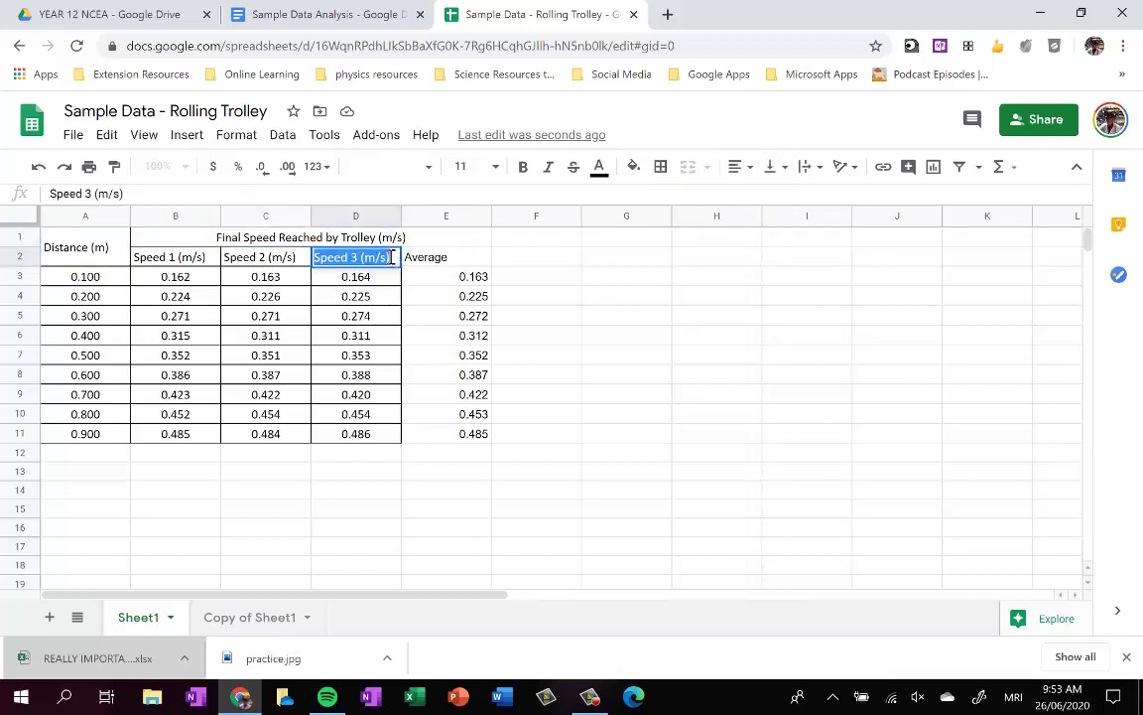
left_click(362, 257)
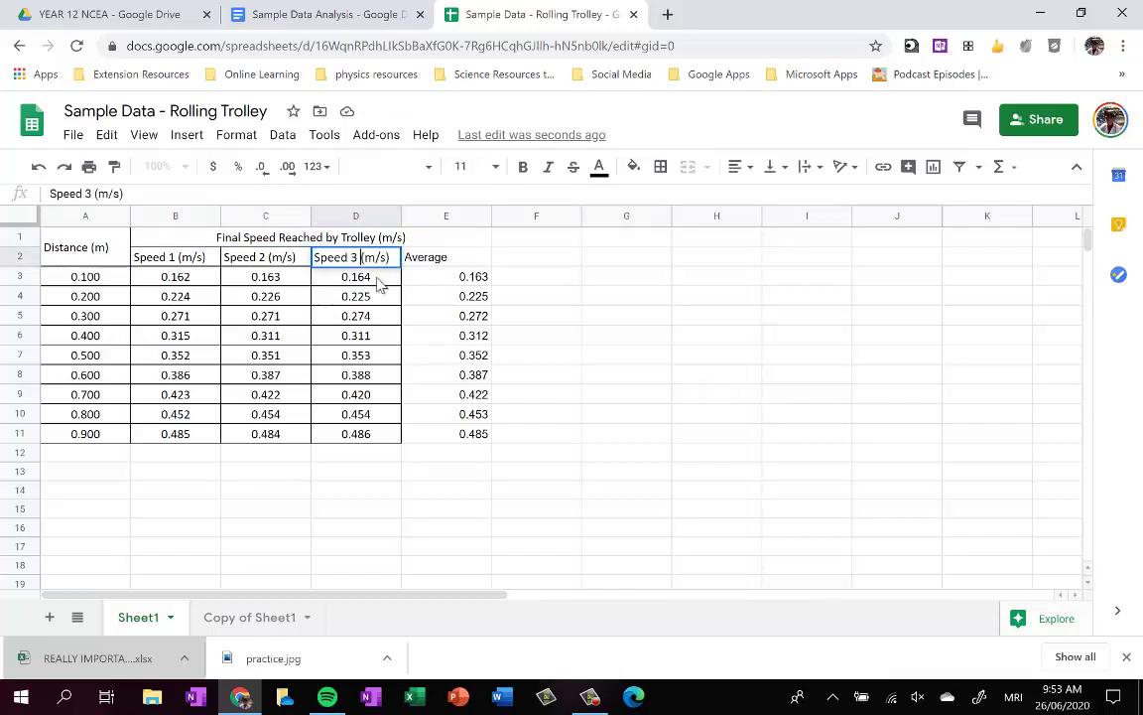
key("Delete")
key("Delete")
key("Delete")
key("Delete")
key("Delete")
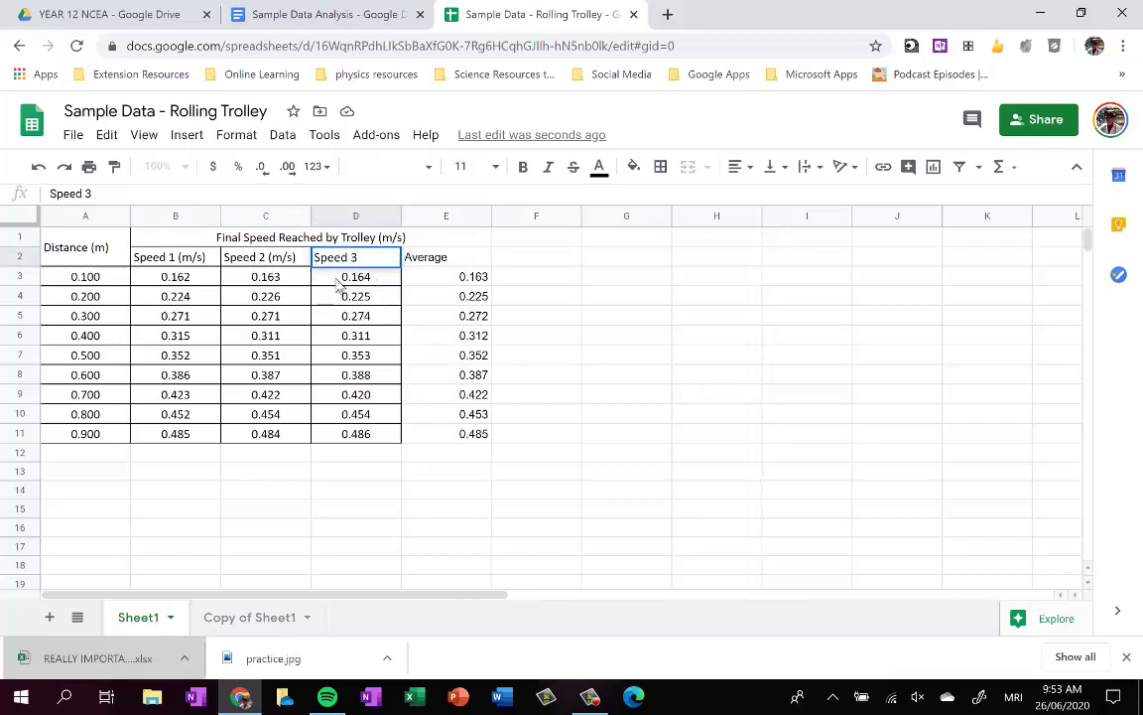
Remove the unit "(m/s)" from the "Speed 2" column heading in C2
left_click(270, 257)
double_click(270, 257)
left_click(277, 258)
key("Delete")
key("Delete")
key("Delete")
key("Delete")
key("Delete")
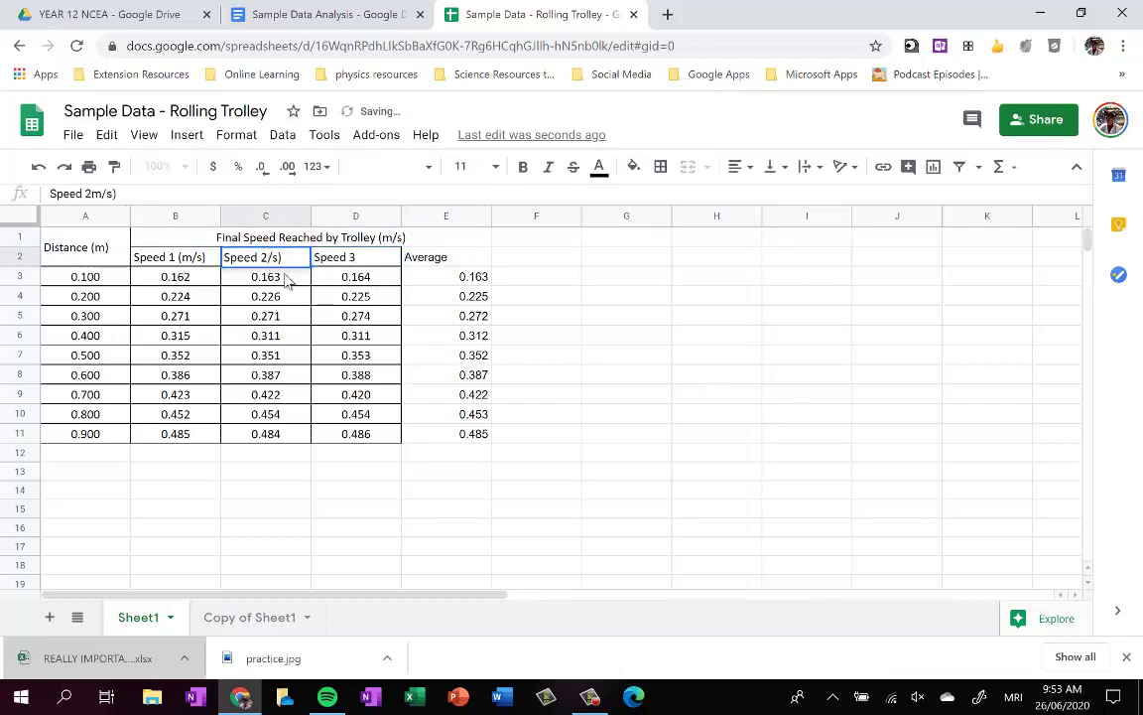
Remove the unit "(m/s)" from the "Speed 1" column heading in B2
left_click(175, 256)
double_click(177, 256)
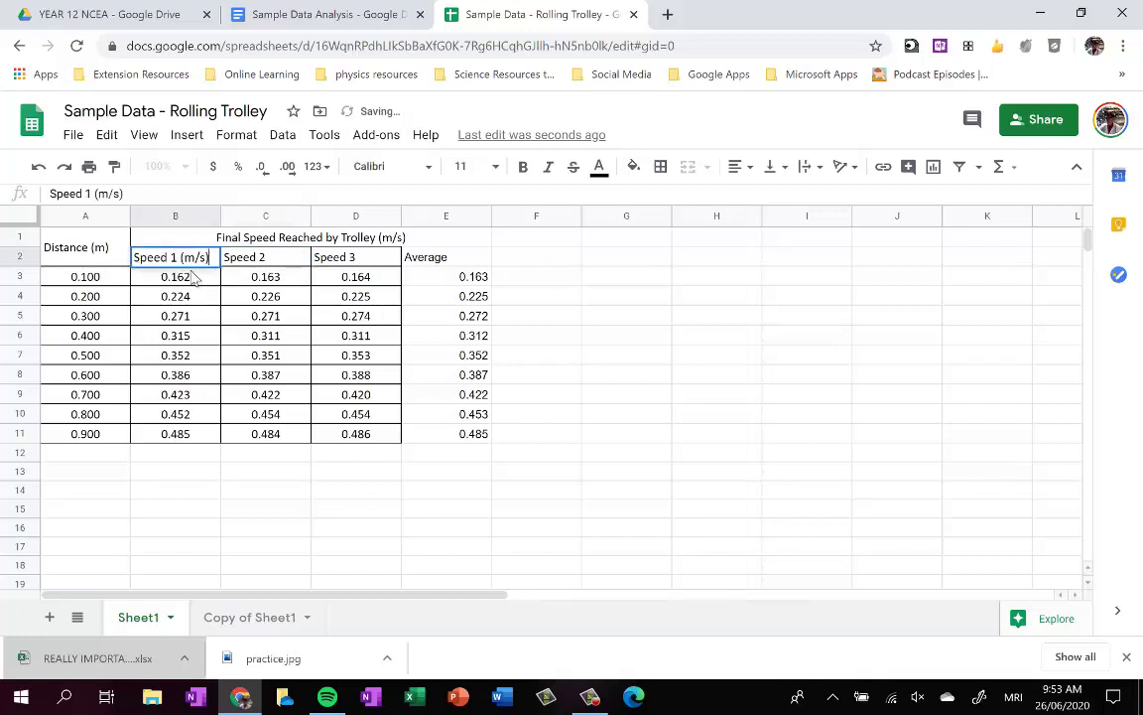
left_click(179, 258)
key("Delete")
key("Delete")
key("Delete")
key("Delete")
key("Delete")
key("Delete")
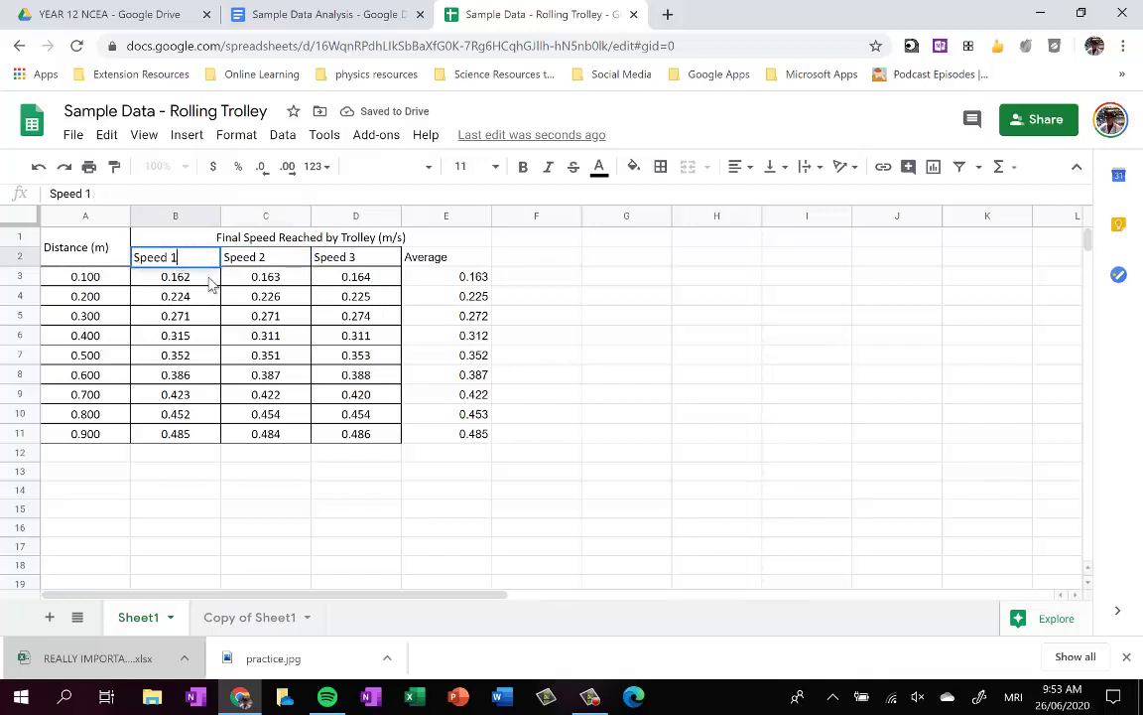
left_click(209, 285)
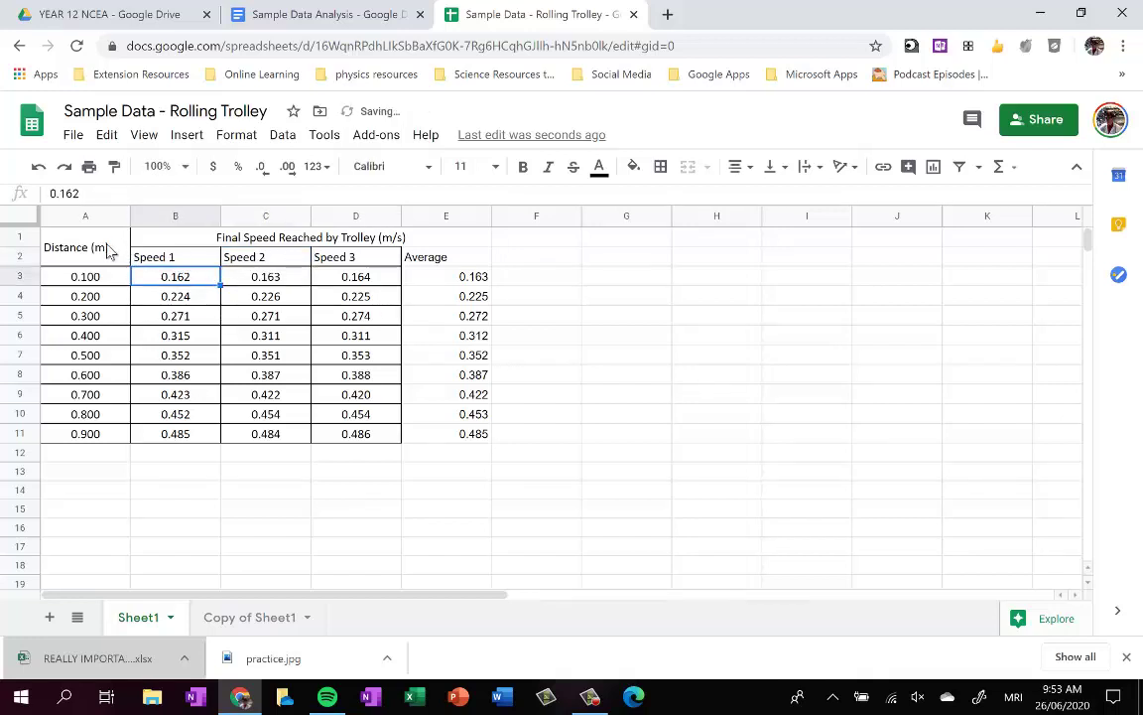
Apply all borders to the whole table A1:E11 and centre its contents horizontally
left_click_drag(102, 247, 472, 433)
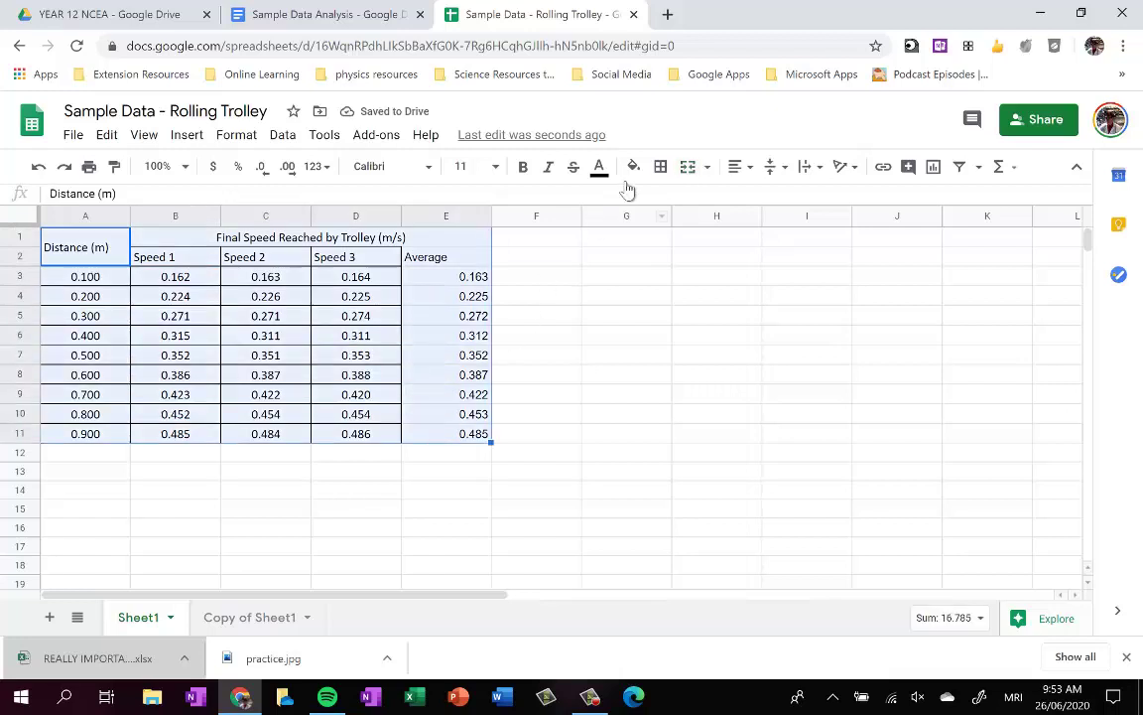
left_click(660, 169)
left_click(668, 202)
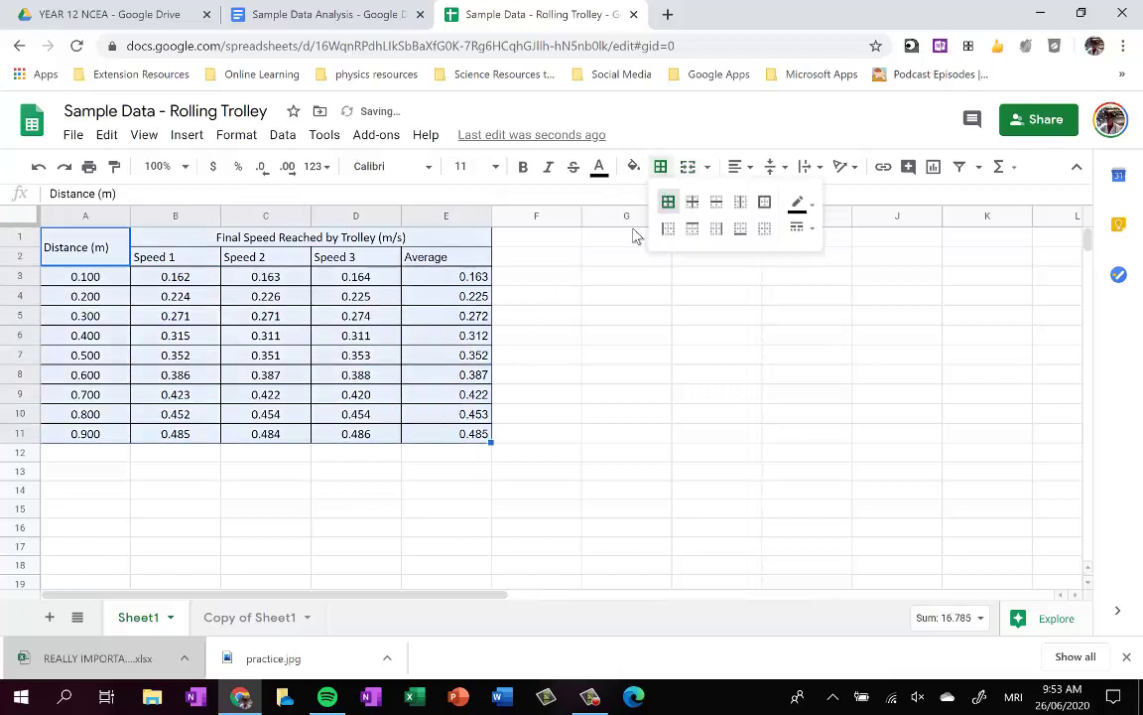
left_click(736, 167)
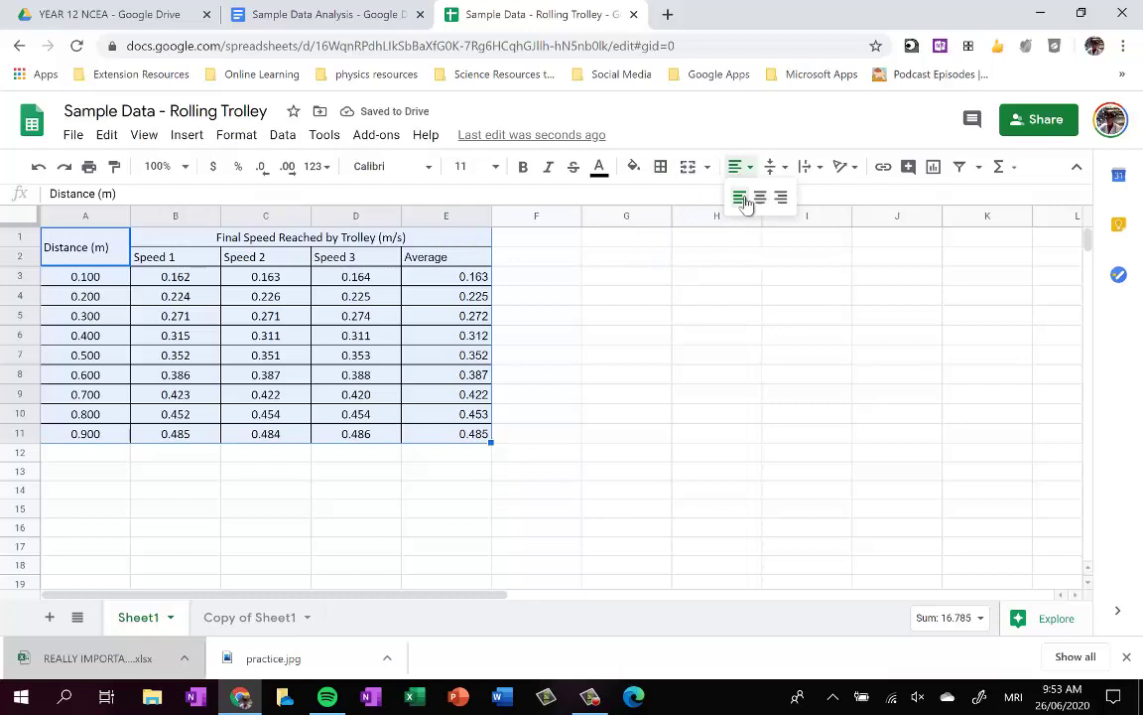
left_click(760, 200)
left_click(515, 475)
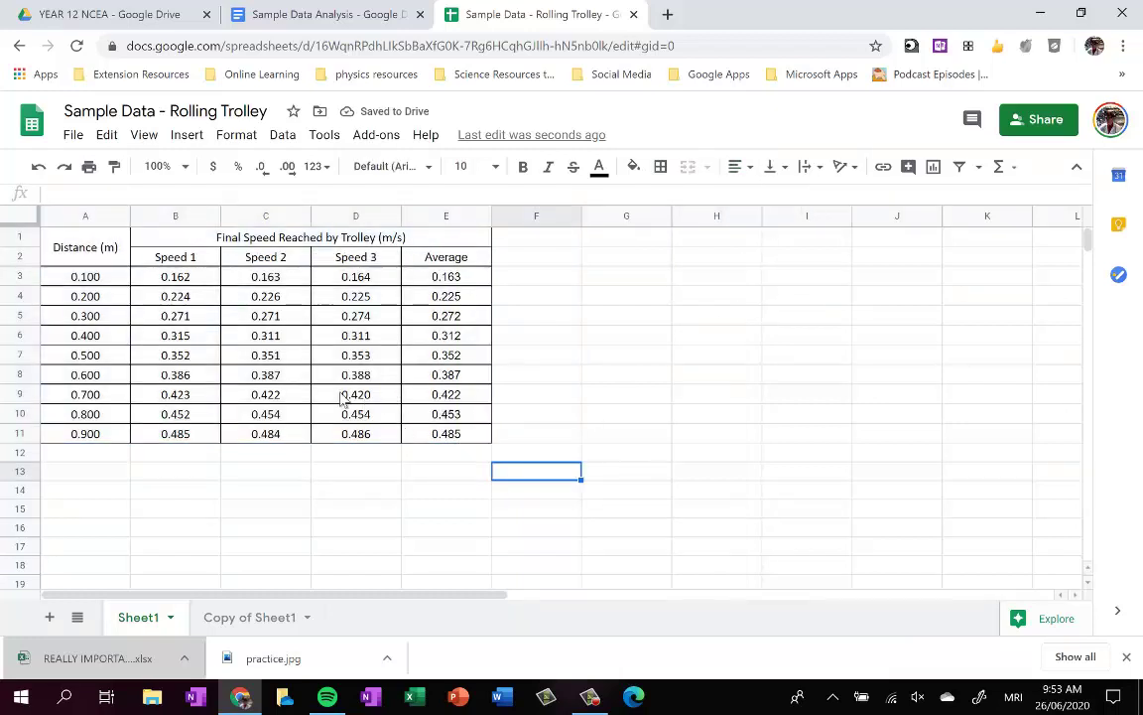
Copy the finished table A1:E11 and switch to the Sample Data Analysis document in Google Docs
left_click_drag(84, 249, 425, 440)
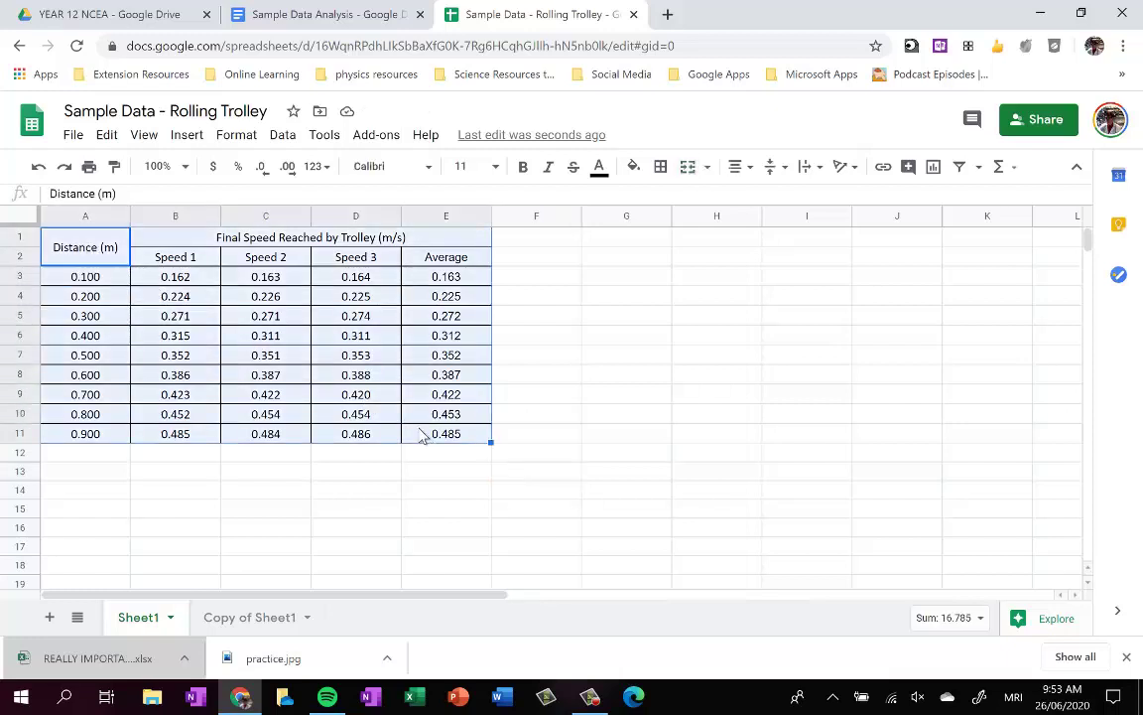
key("ctrl+c")
left_click(364, 20)
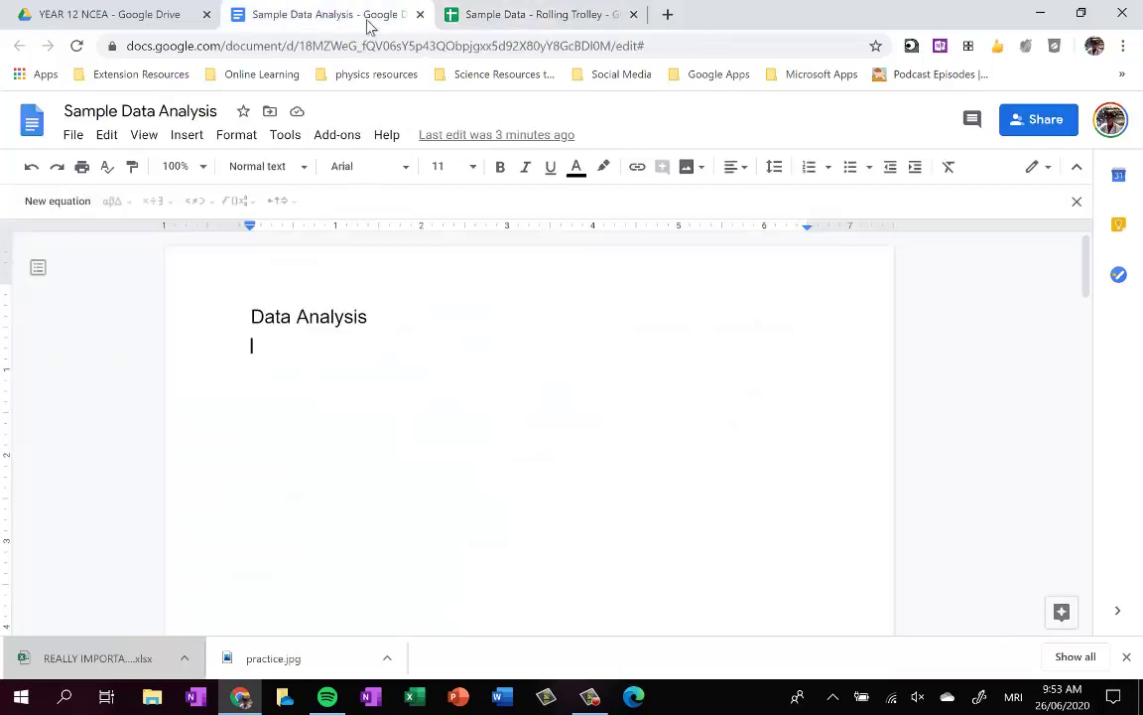
Add a colon to the "Data Analysis" heading and enter "Raw Data Table:" below it as a Heading 3 subheading
left_click(378, 318)
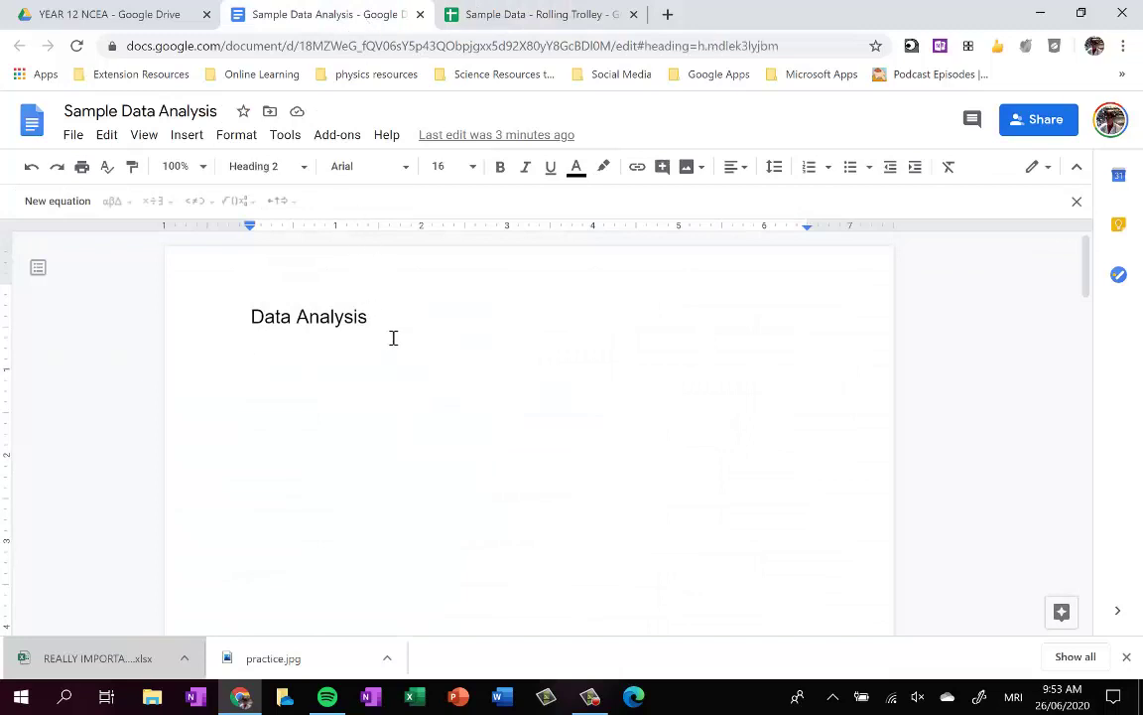
type(":")
key("Return")
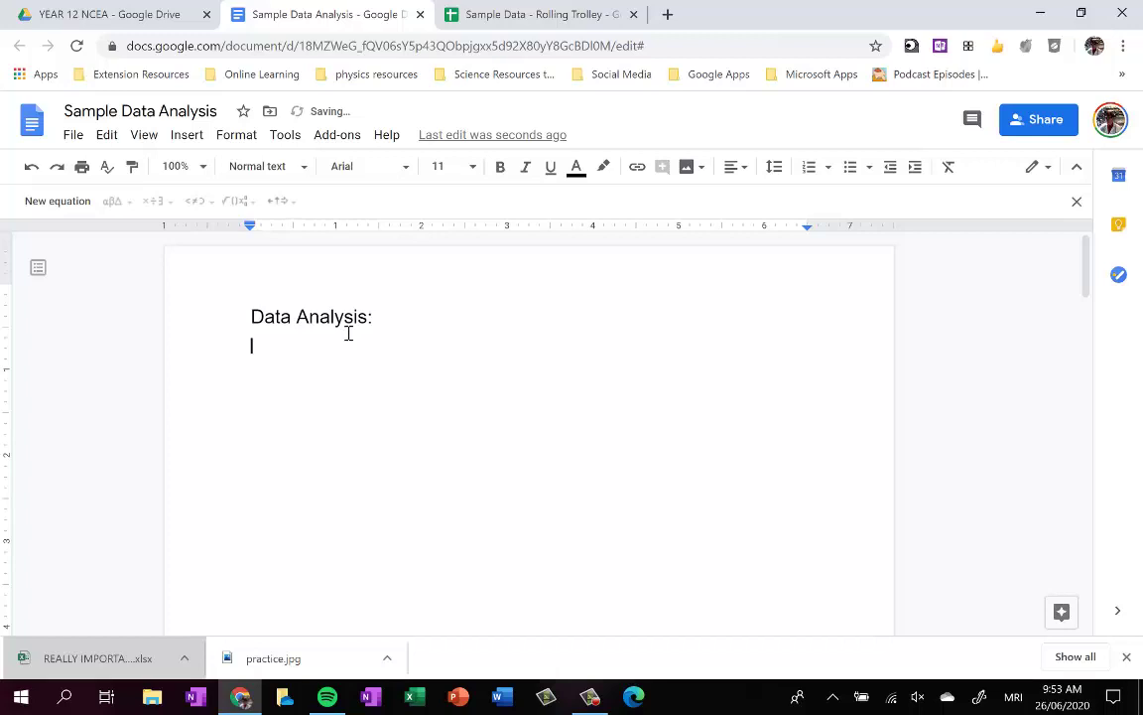
type("Raw")
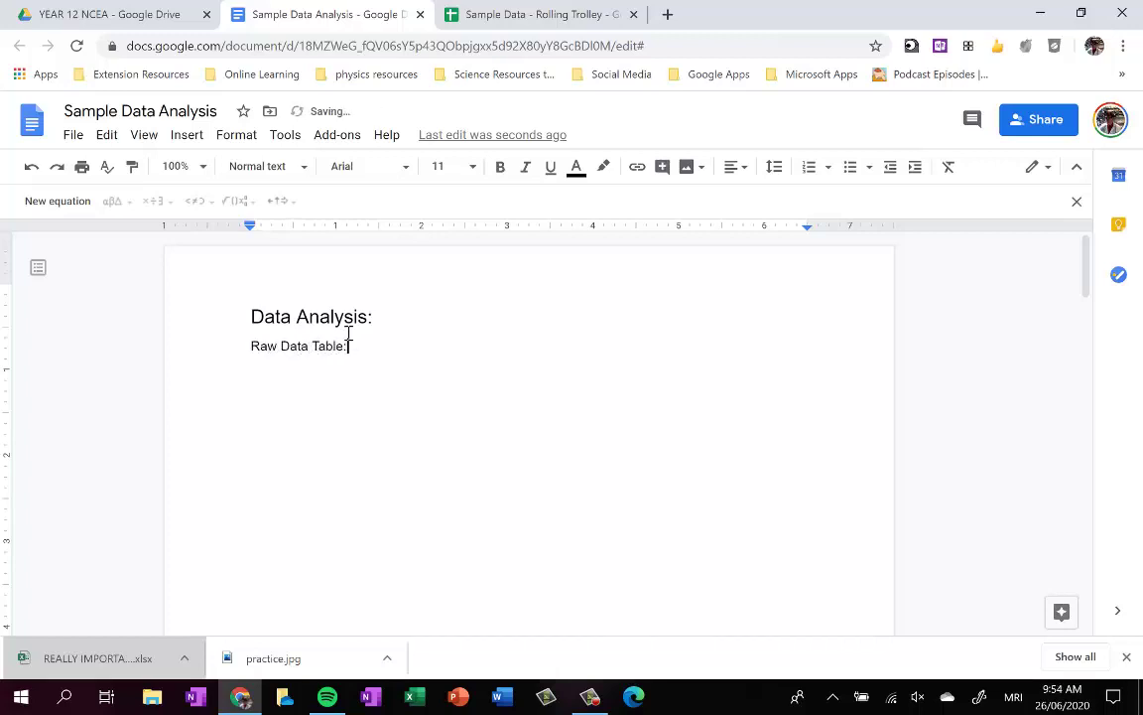
type(" Data Table:")
key("ctrl+alt+2")
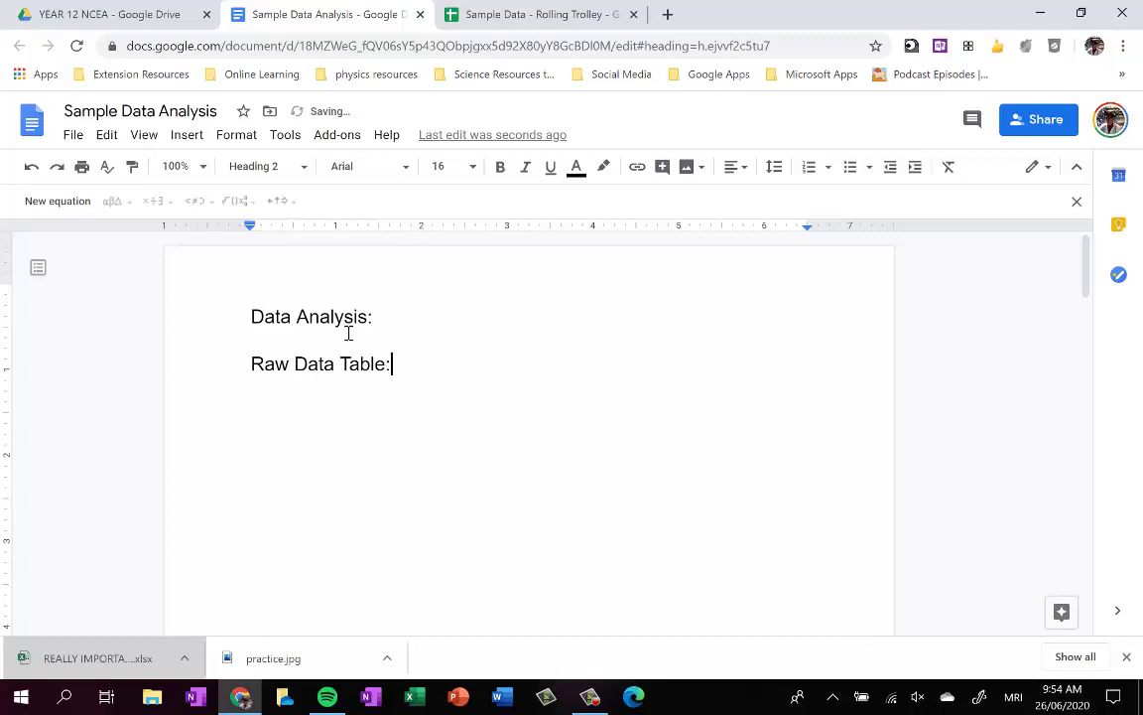
key("ctrl+alt+3")
key("Return")
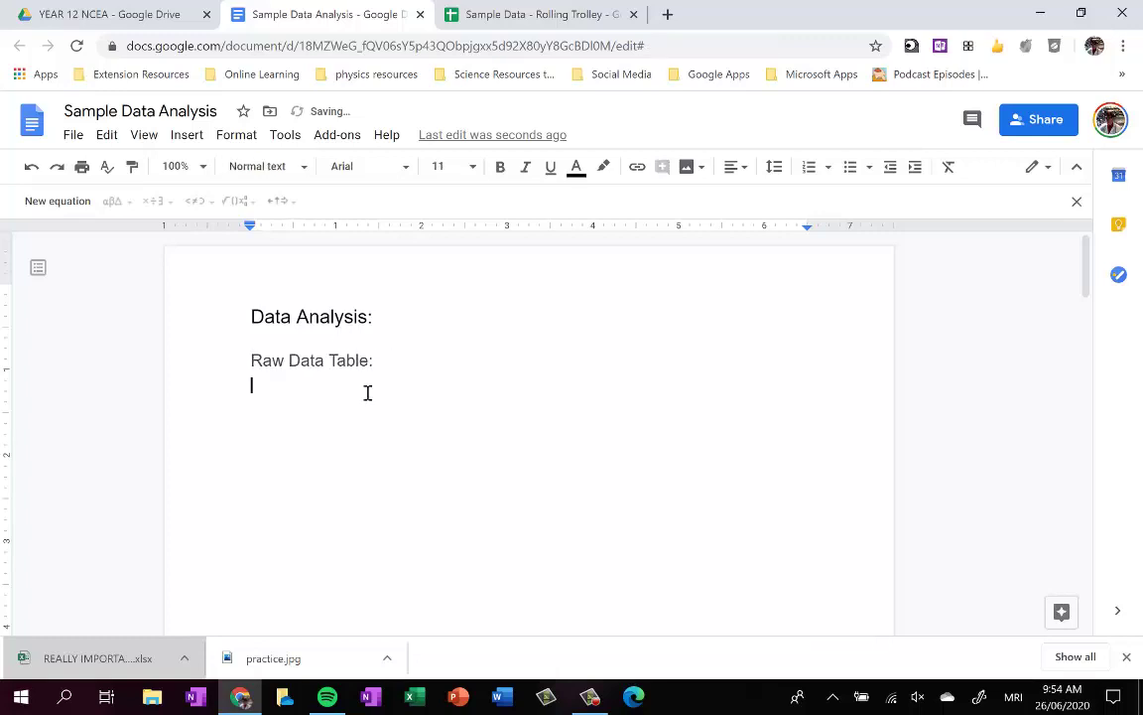
Paste the copied table unlinked under "Raw Data Table:" and remove the blank line above it
key("ctrl+v")
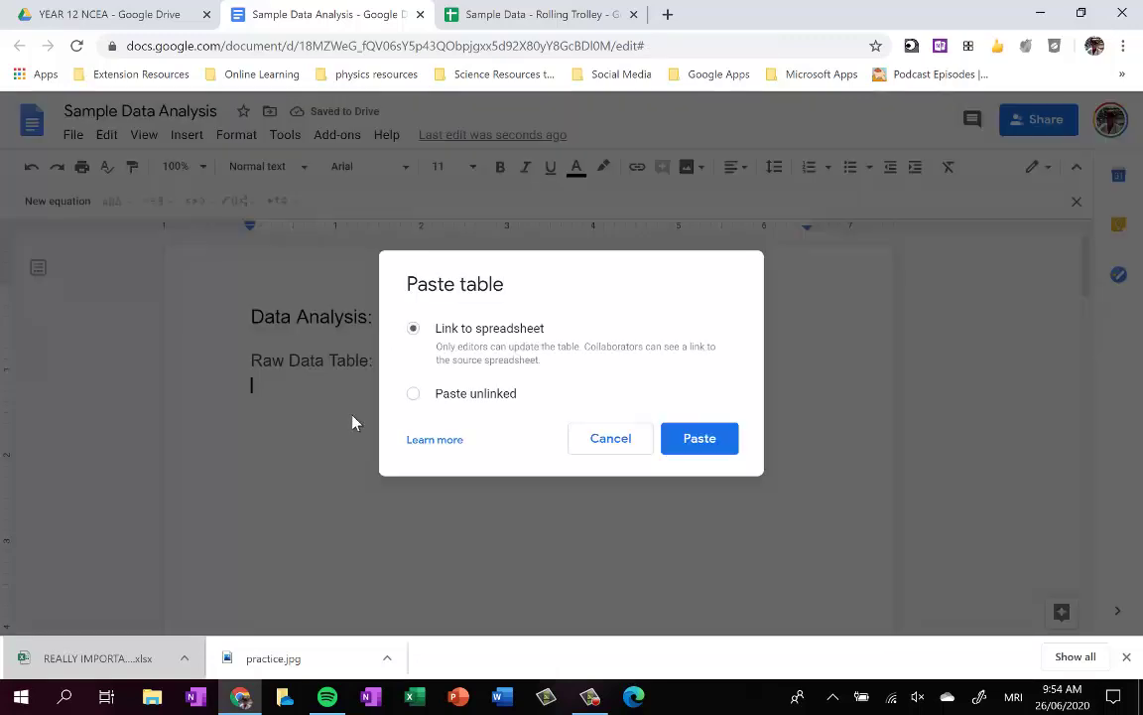
left_click(412, 394)
left_click(708, 446)
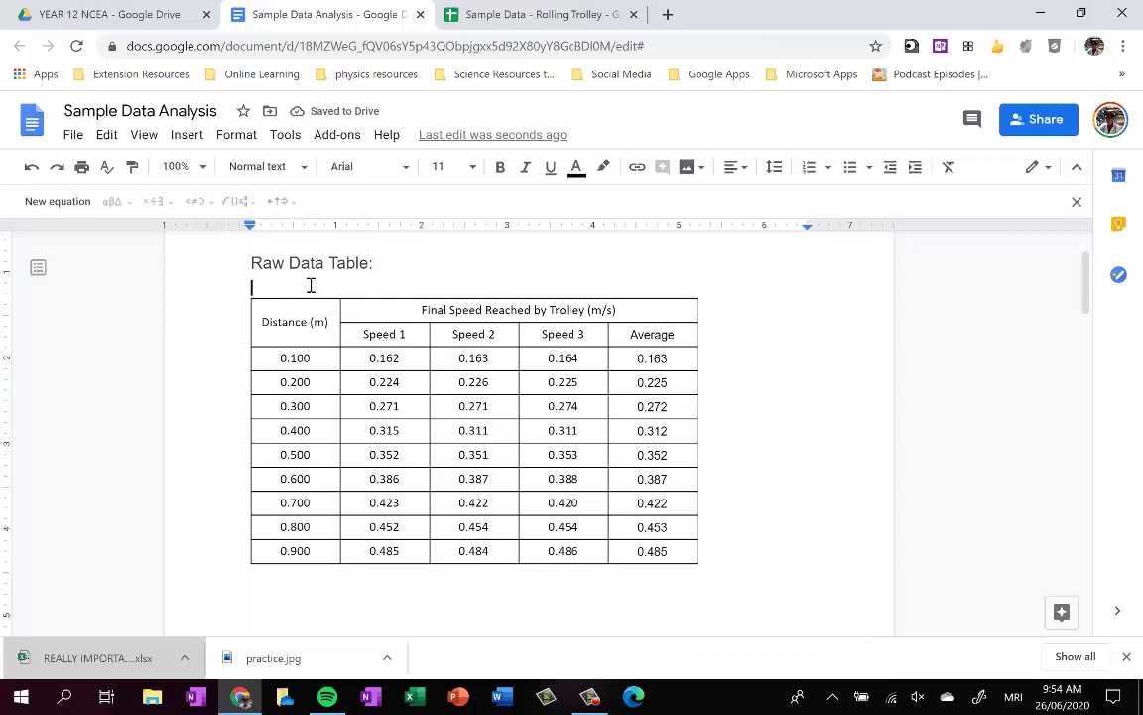
key("BackSpace")
left_click(425, 564)
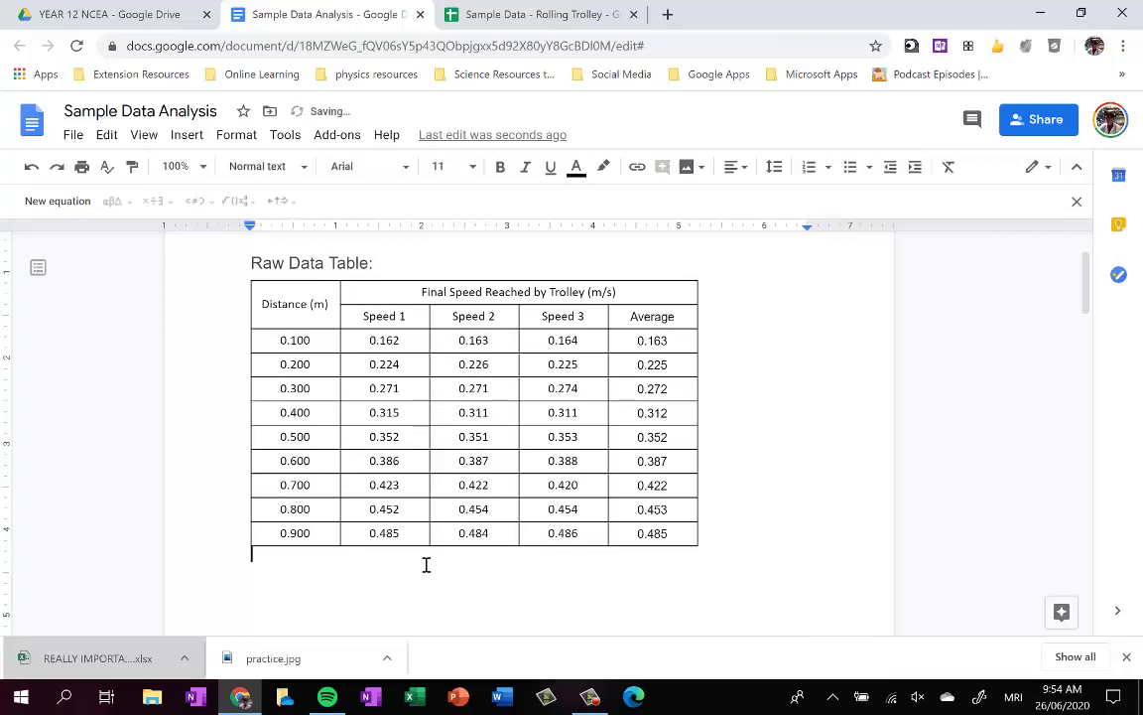
Switch back to the Rolling Trolley spreadsheet in Google Sheets and hide the three speed columns B to D
left_click(523, 15)
left_click(528, 437)
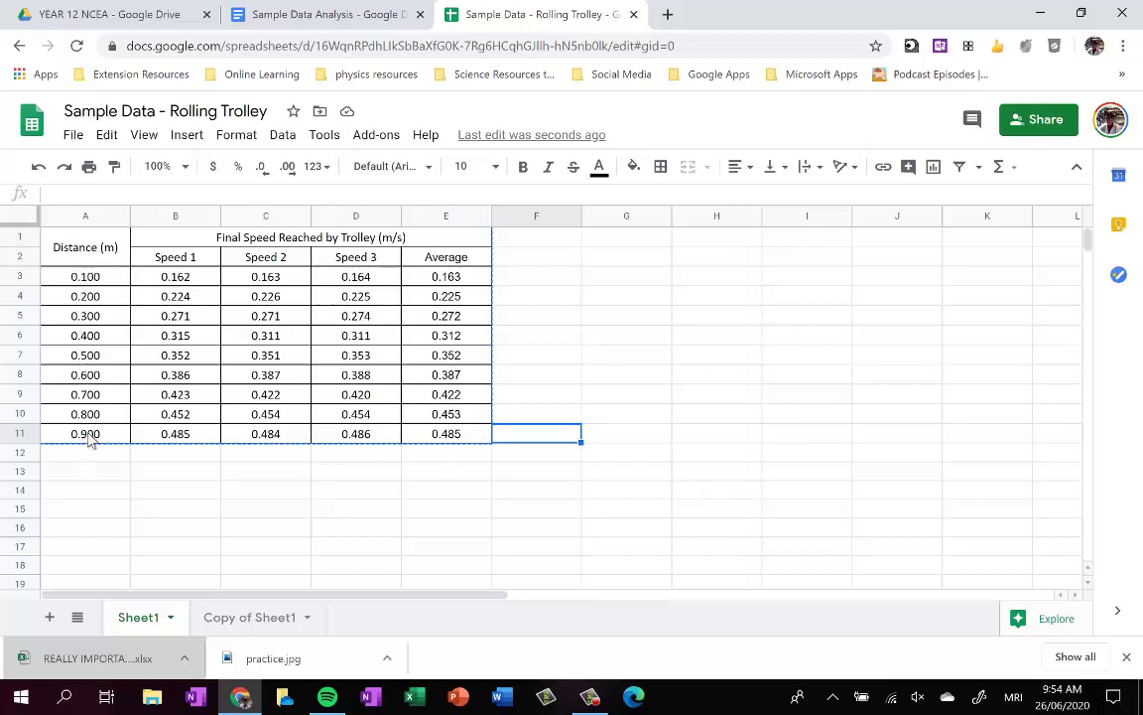
left_click(175, 215)
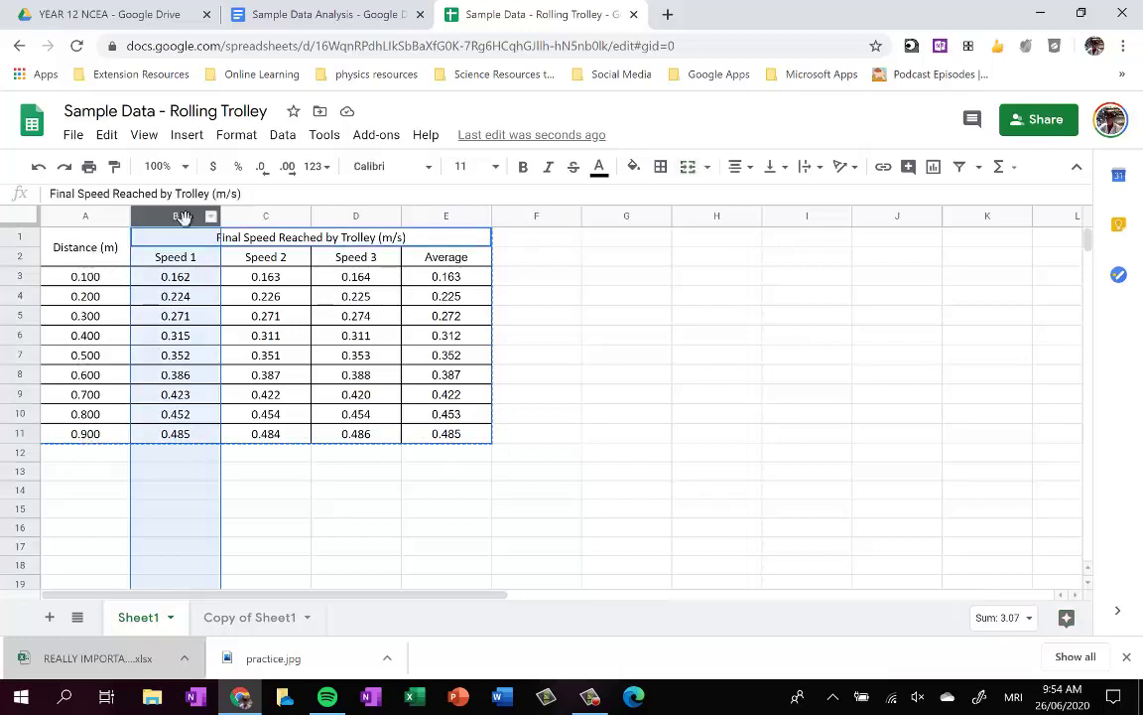
left_click(352, 216, "shift")
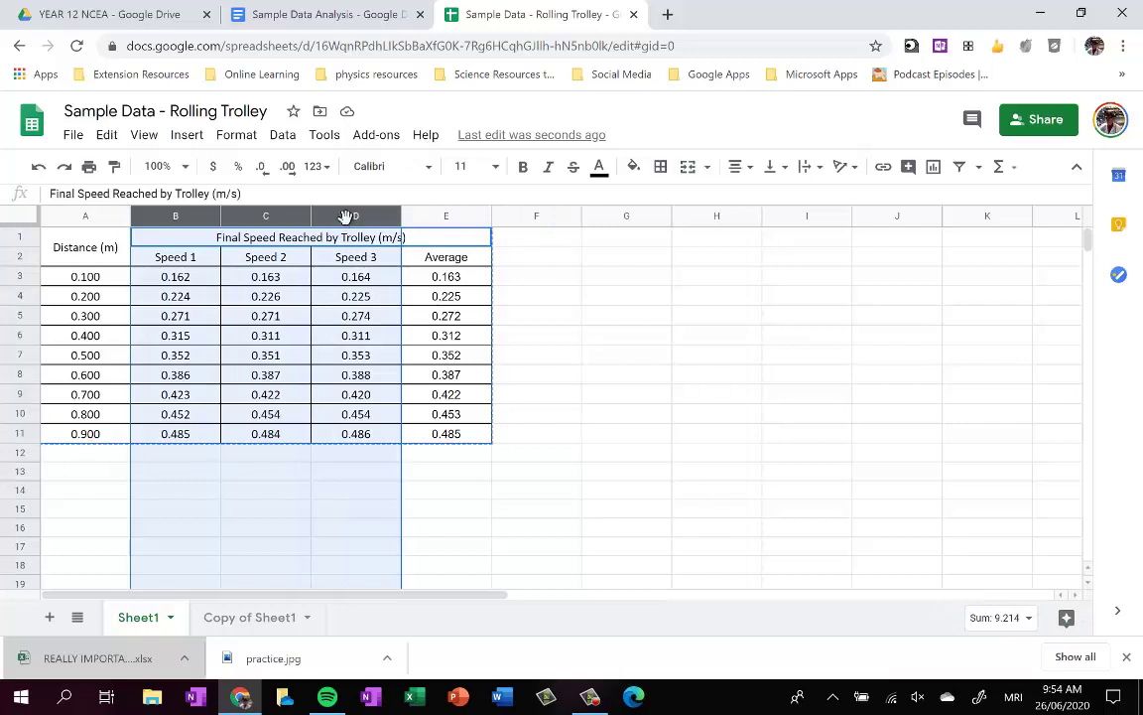
right_click(350, 220)
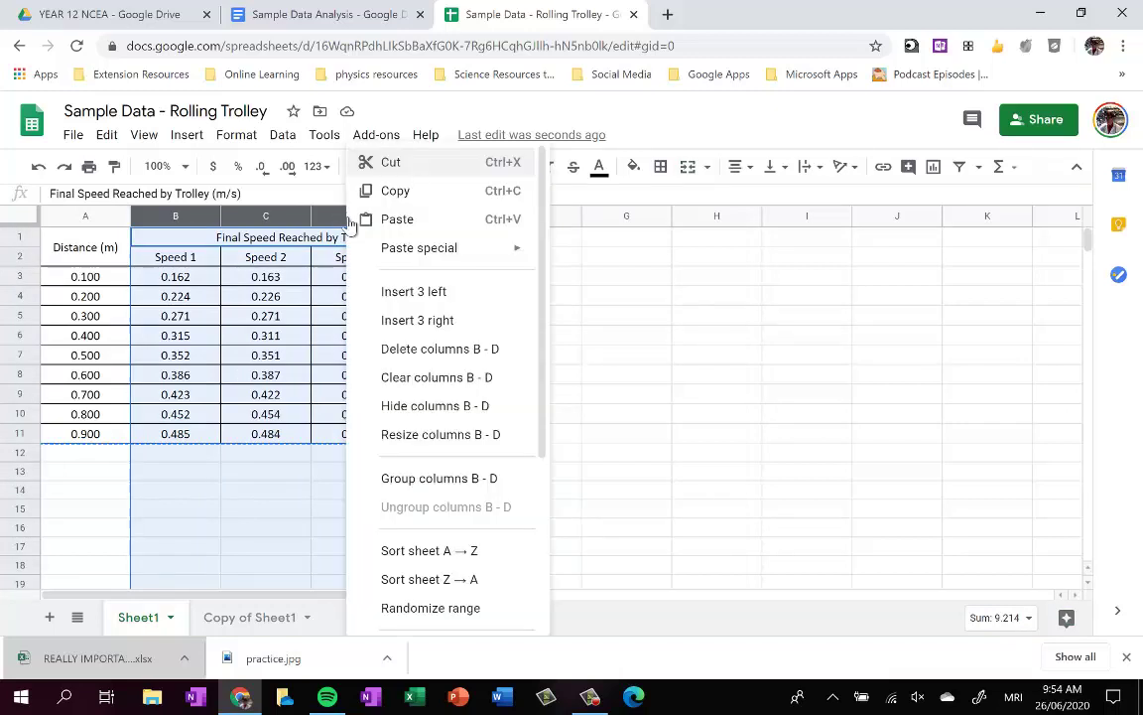
left_click(413, 406)
left_click(342, 355)
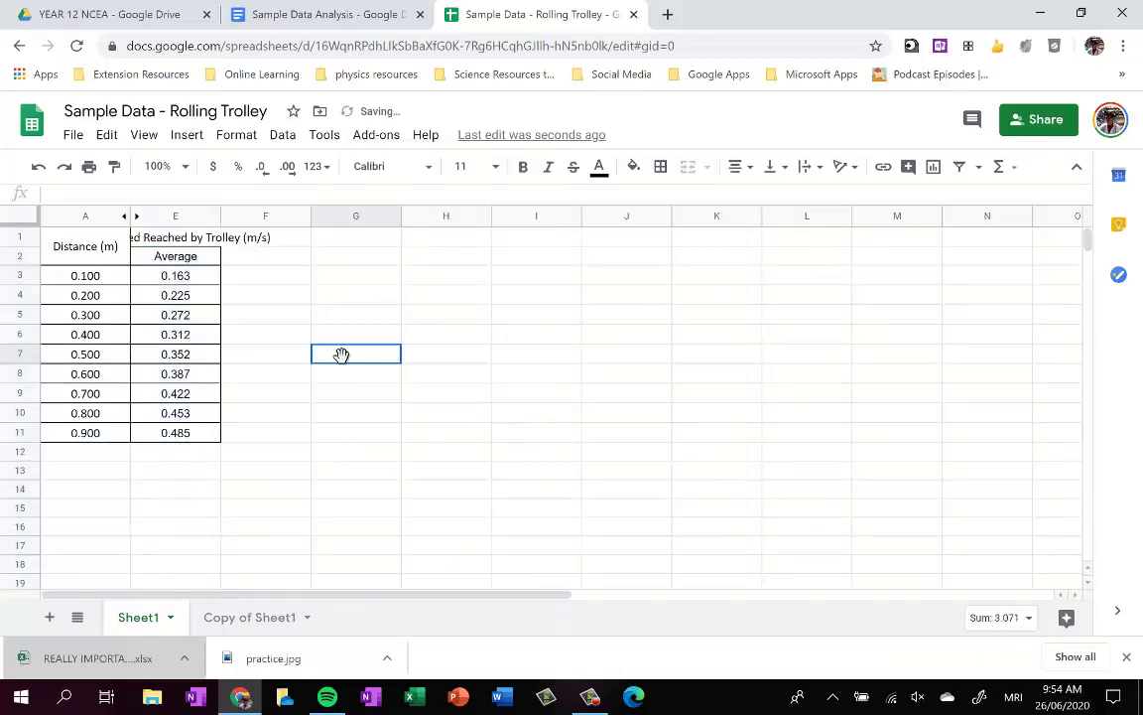
Insert a chart of the distance and average speed data in rows 3 to 11 and move it beside the table
left_click_drag(102, 276, 151, 435)
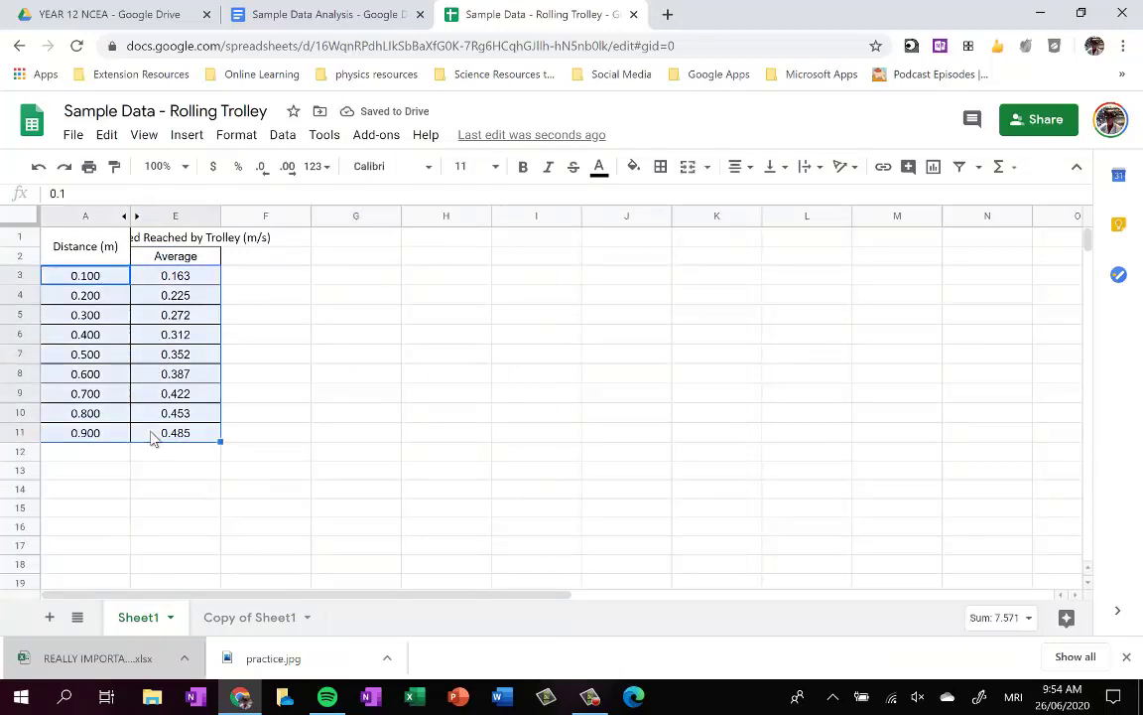
left_click(186, 135)
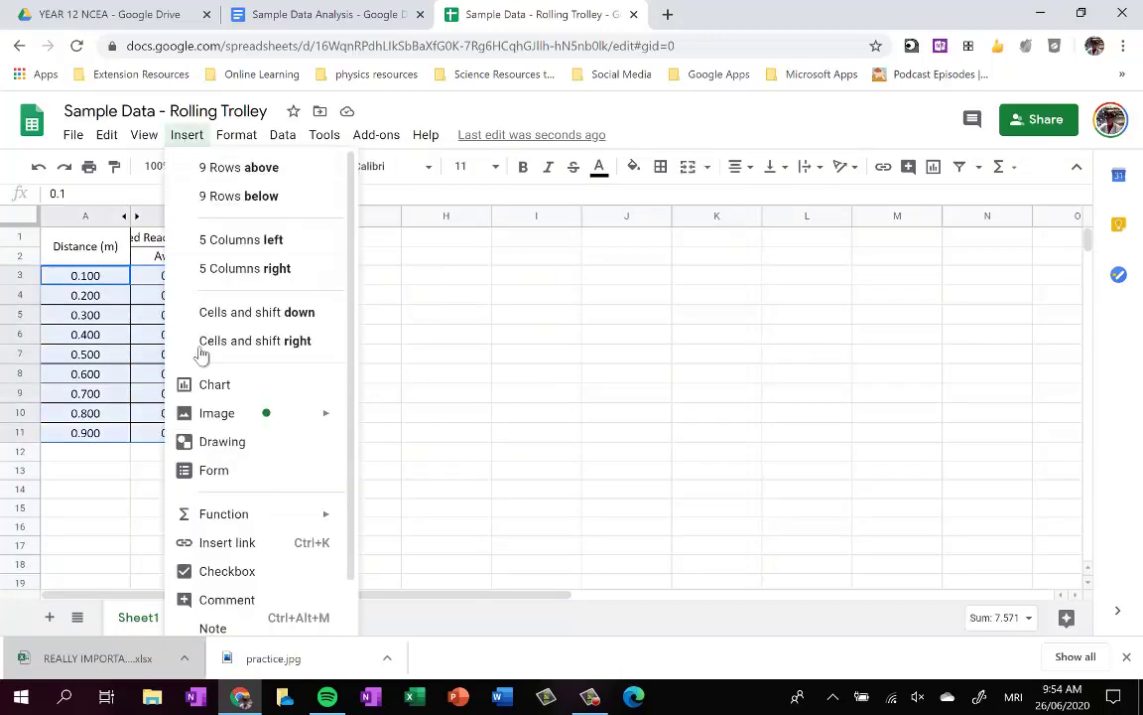
left_click(211, 386)
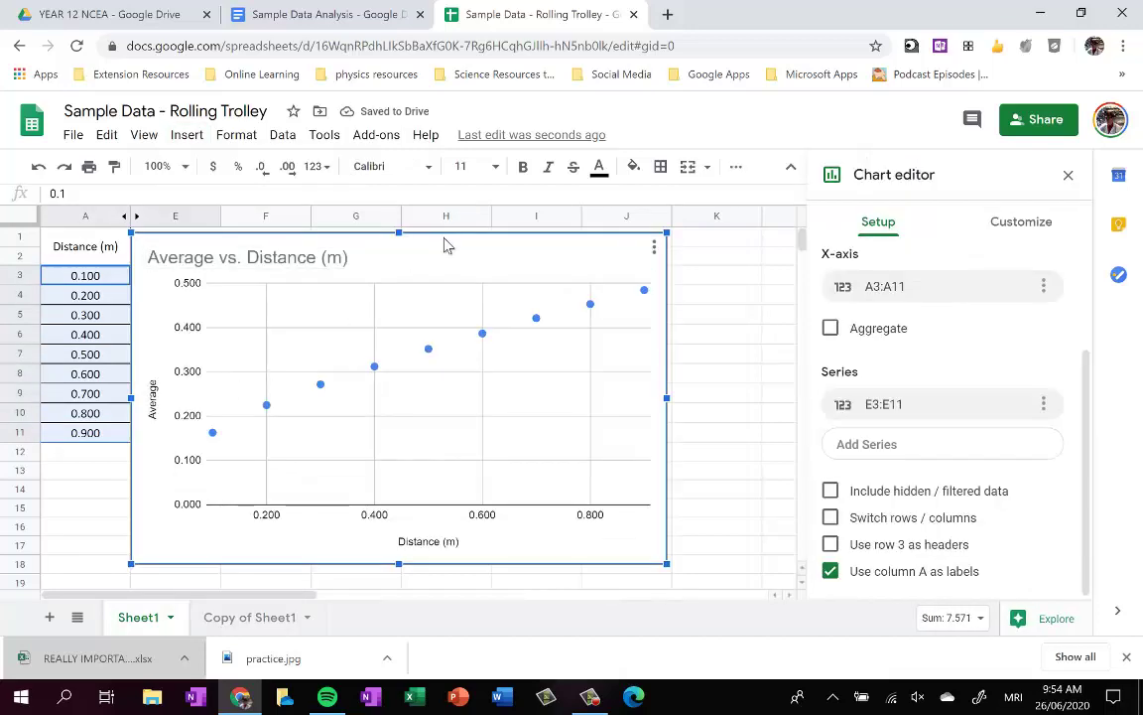
left_click_drag(446, 244, 559, 237)
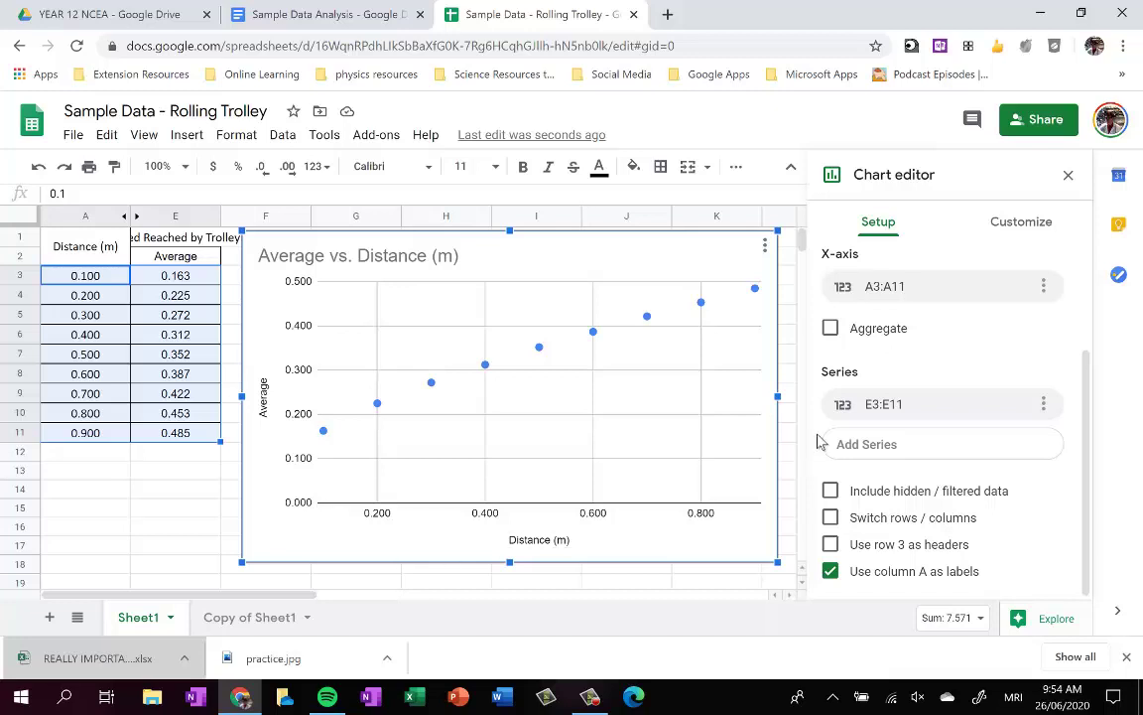
Change the chart title to "Average Final Speed Reached (m/s) vs. Distance (m)"
left_click(1044, 226)
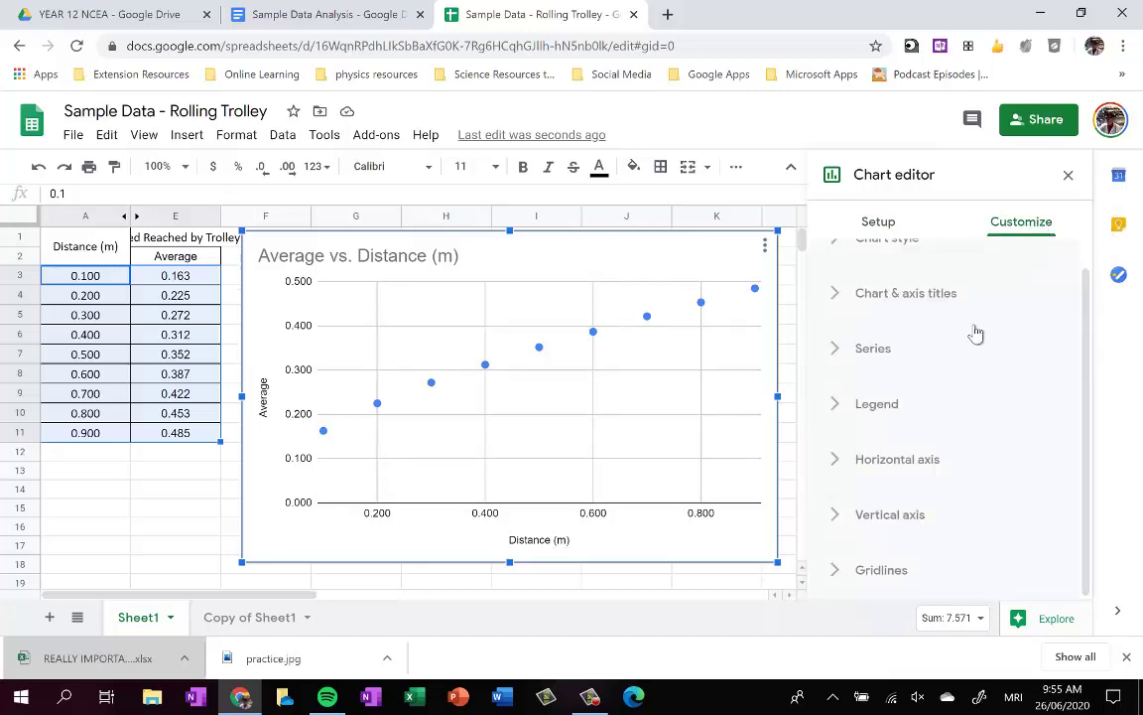
left_click(837, 297)
left_click(890, 352)
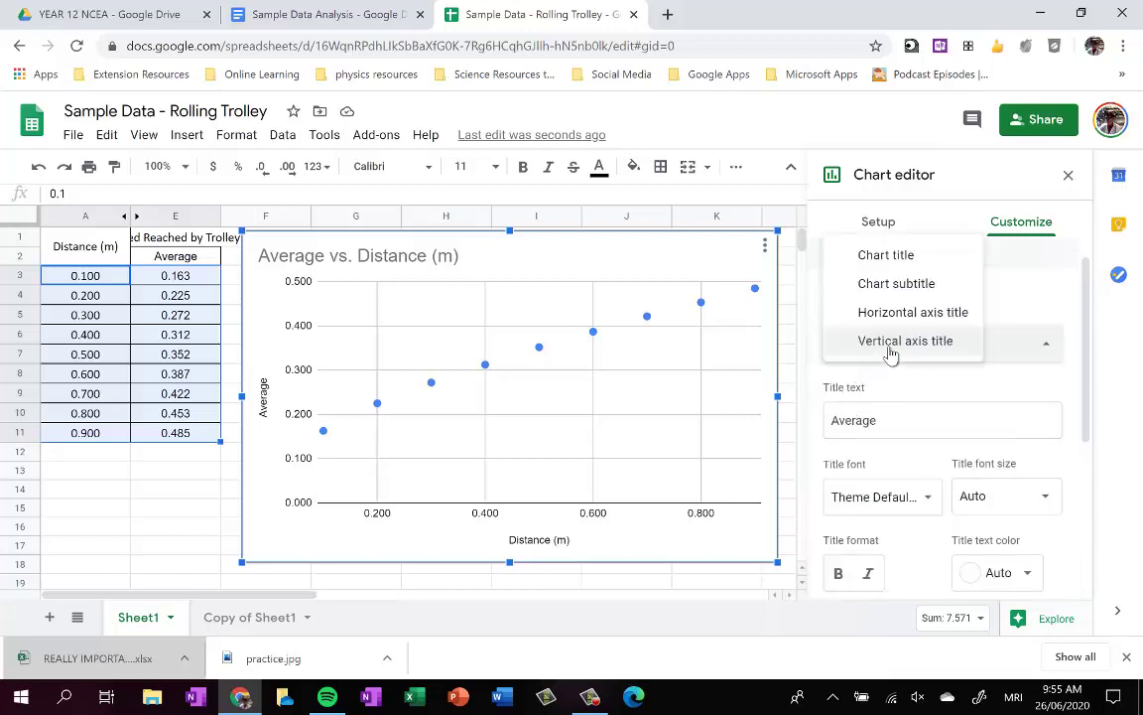
left_click(888, 255)
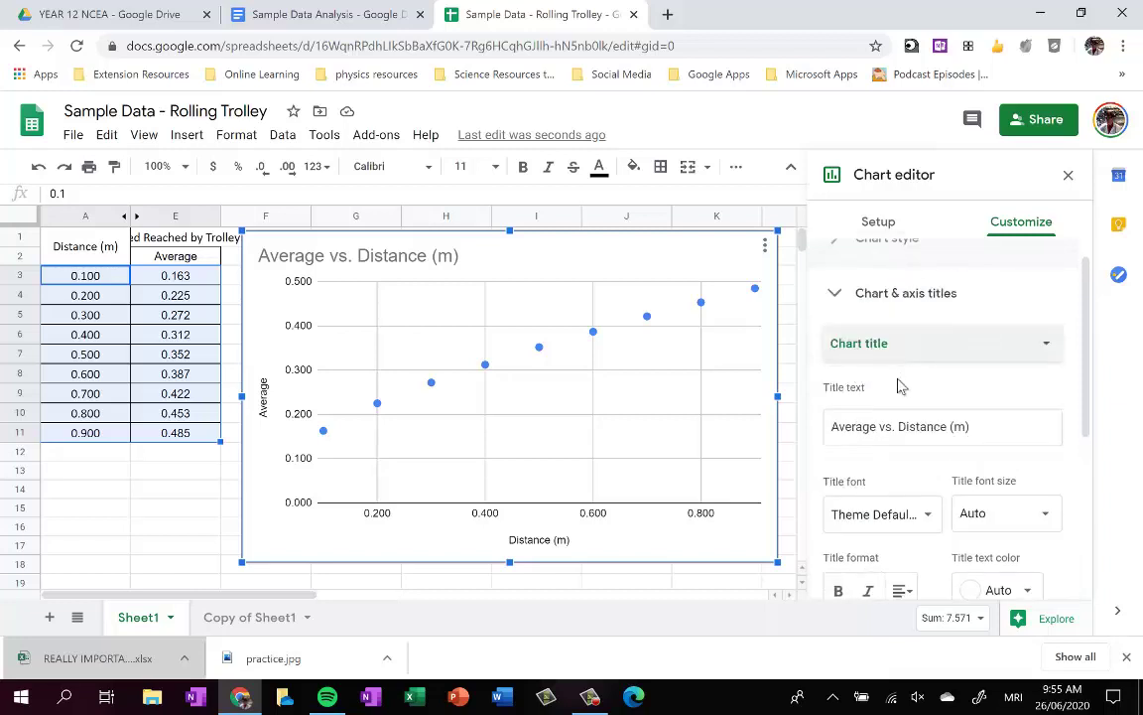
left_click(877, 427)
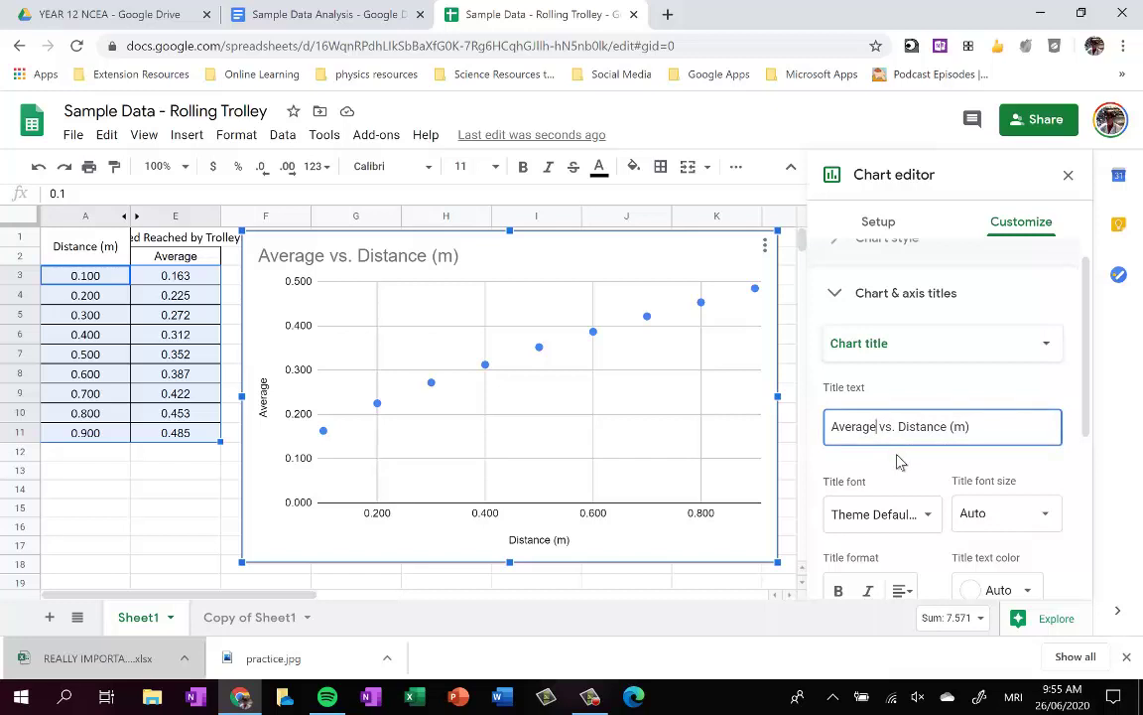
type("Final Spee")
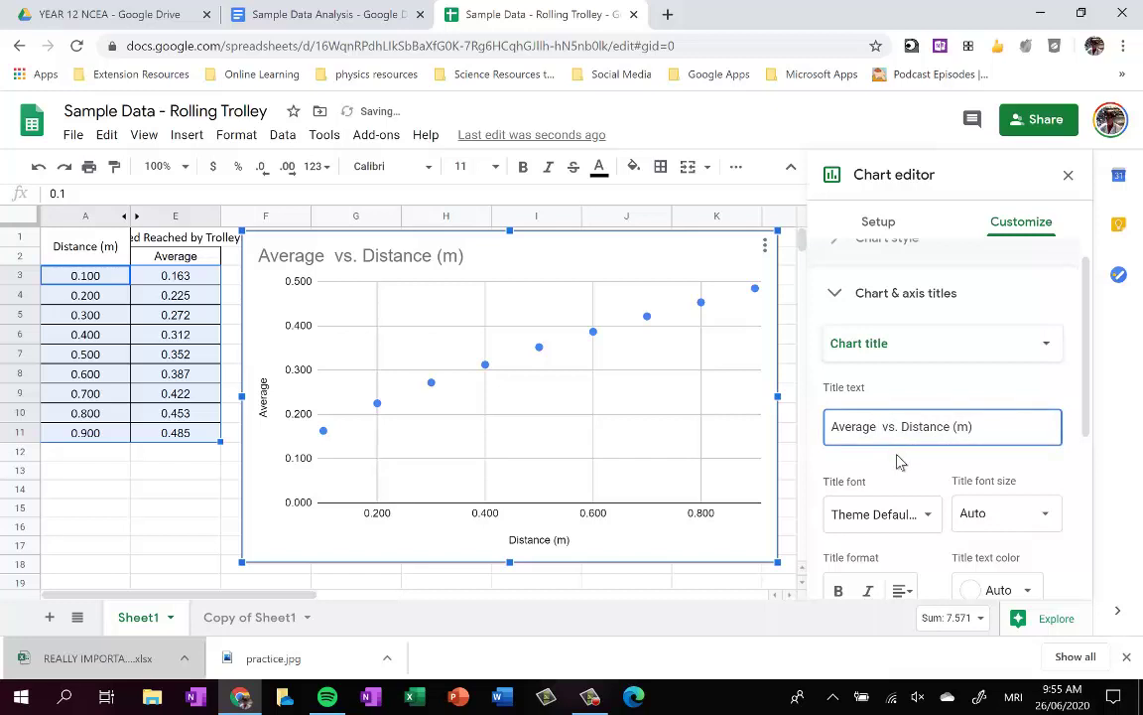
type("d")
key("BackSpace")
key("BackSpace")
key("BackSpace")
key("BackSpace")
key("BackSpace")
key("BackSpace")
key("BackSpace")
key("BackSpace")
key("BackSpace")
key("BackSpace")
key("BackSpace")
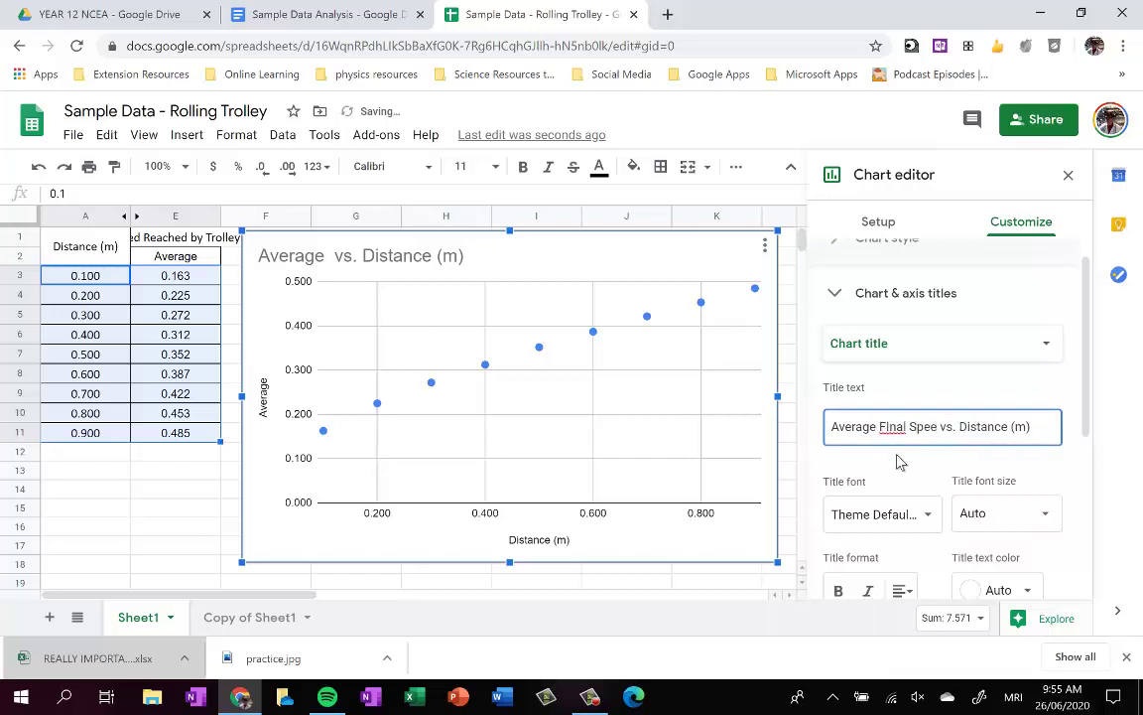
type("Final Speed Reach")
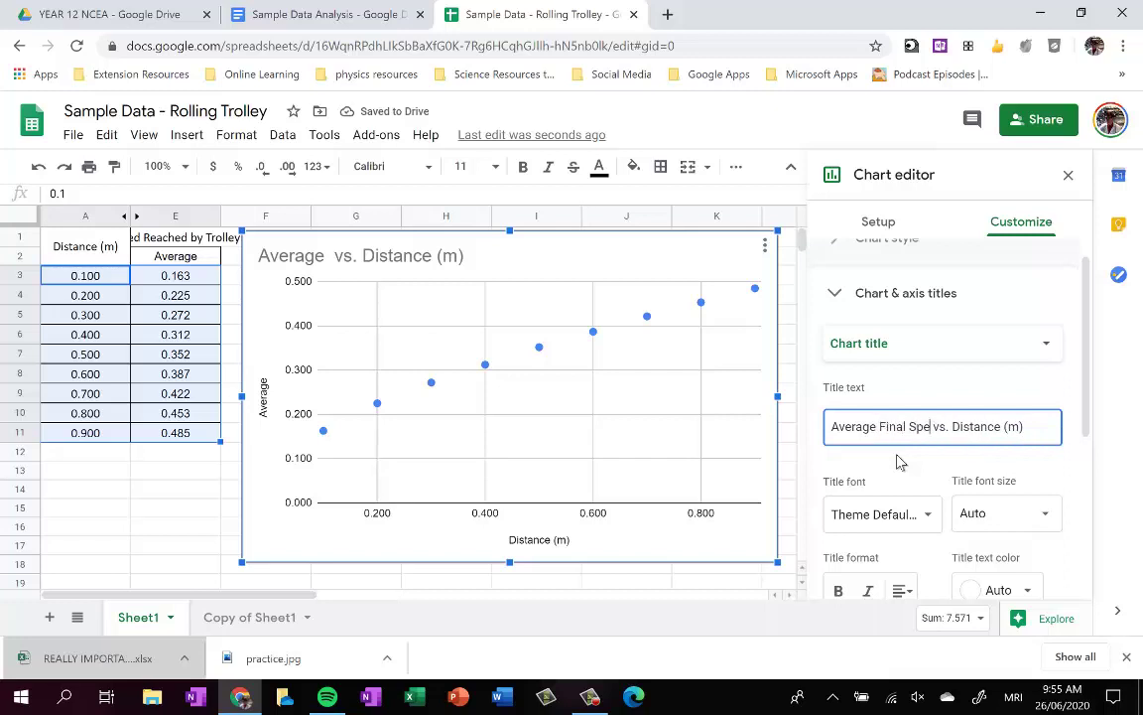
type("ed (m/s")
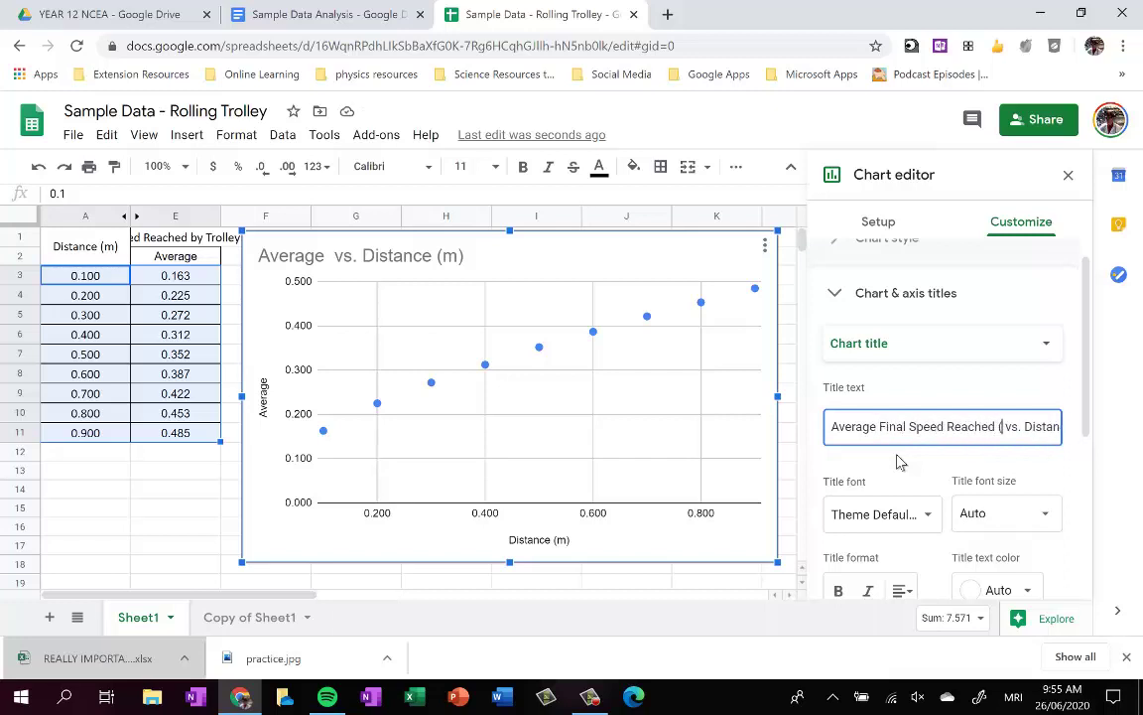
type(")")
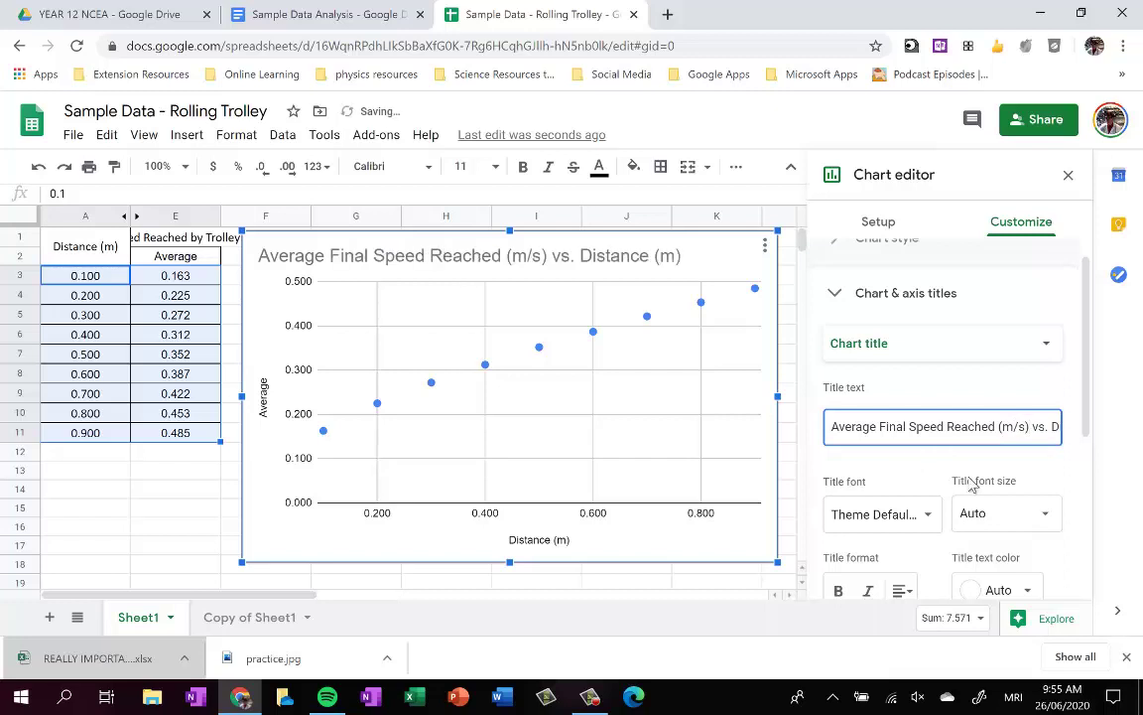
Set the chart's vertical axis title to "Average Final Speed (m/s)"
scroll(965, 493, "down", 3)
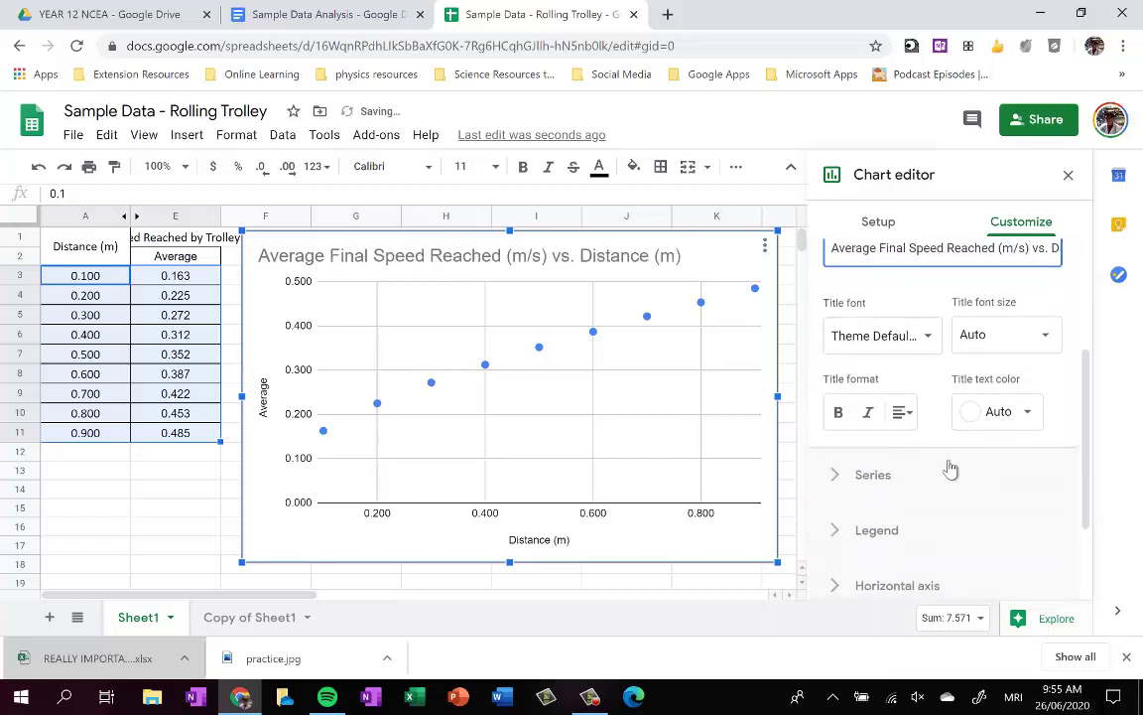
scroll(960, 405, "up", 3)
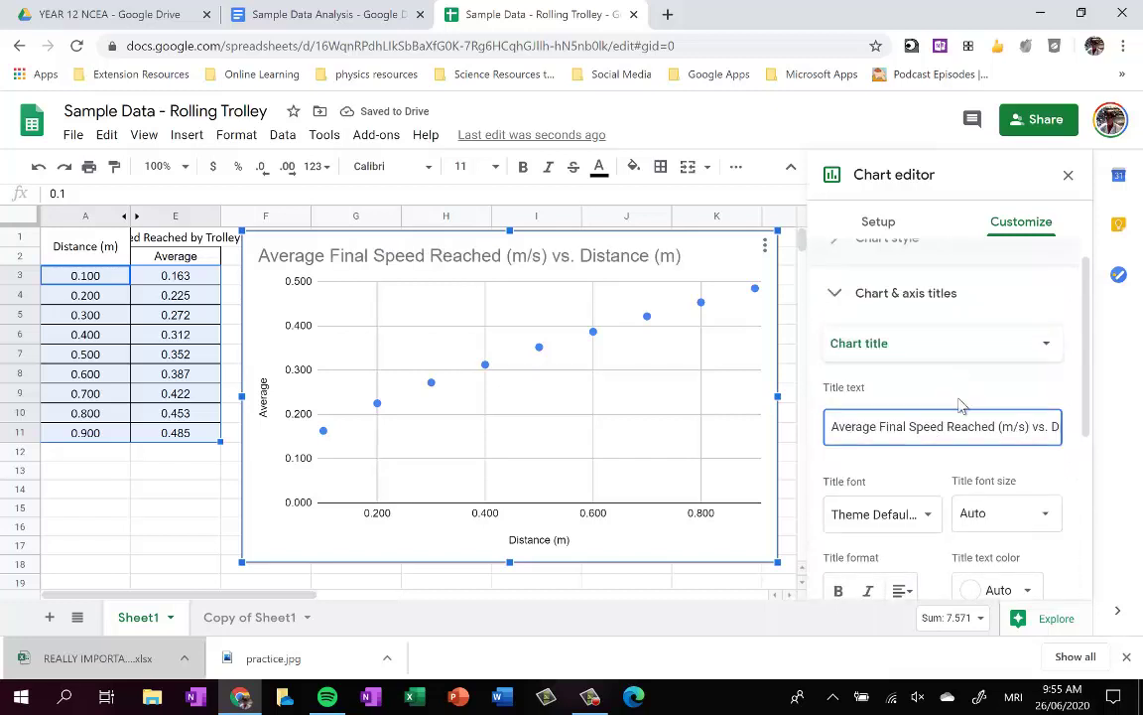
left_click(950, 346)
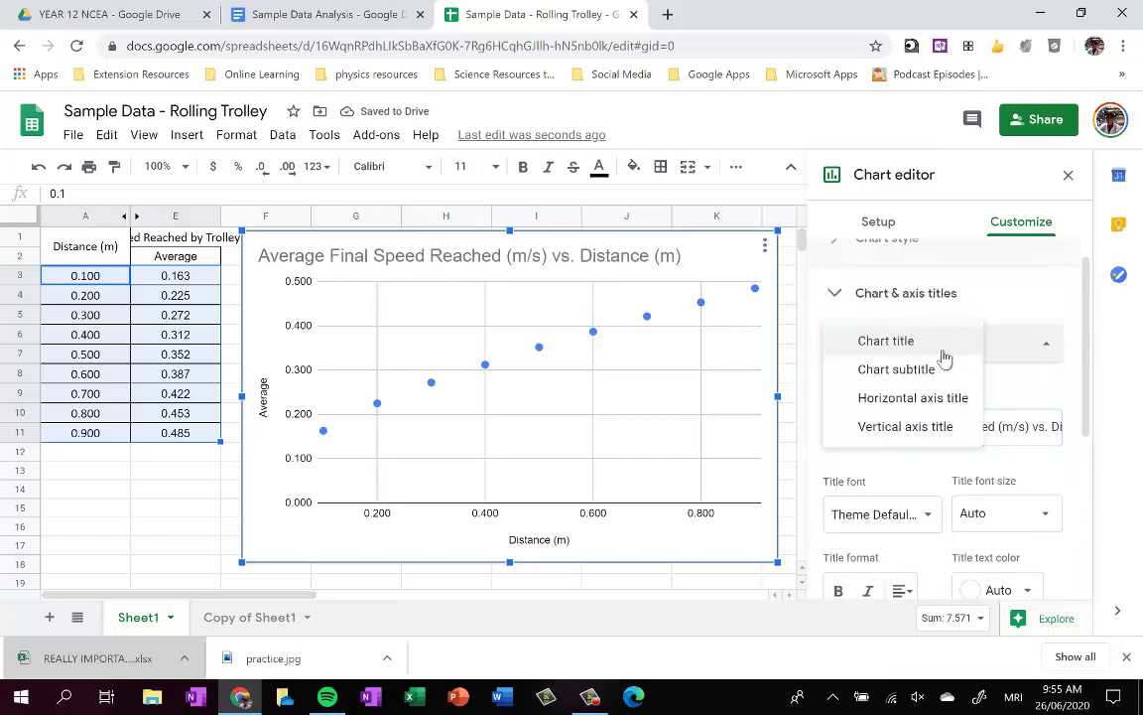
left_click(936, 429)
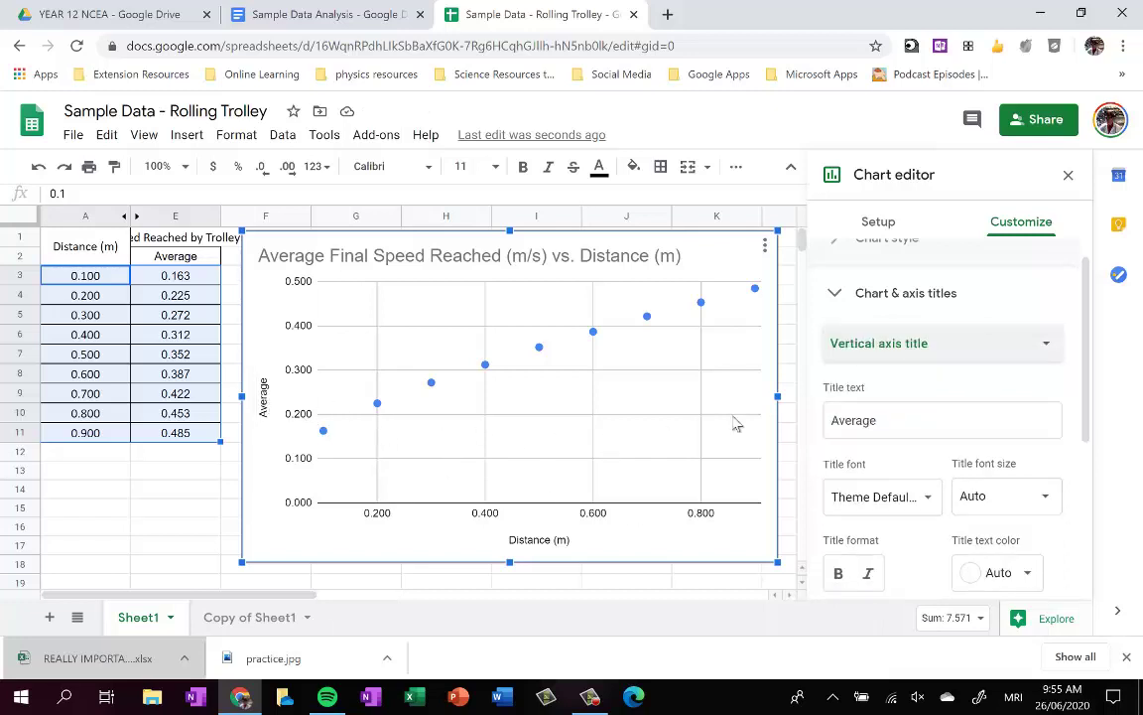
left_click(901, 417)
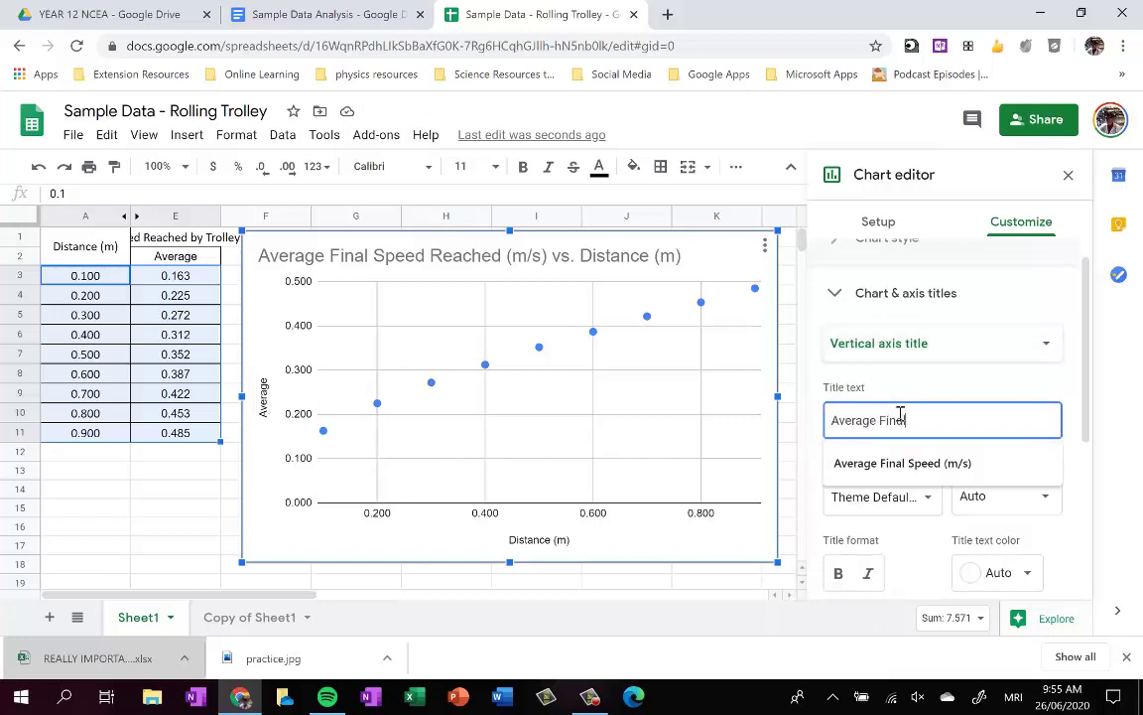
left_click(919, 461)
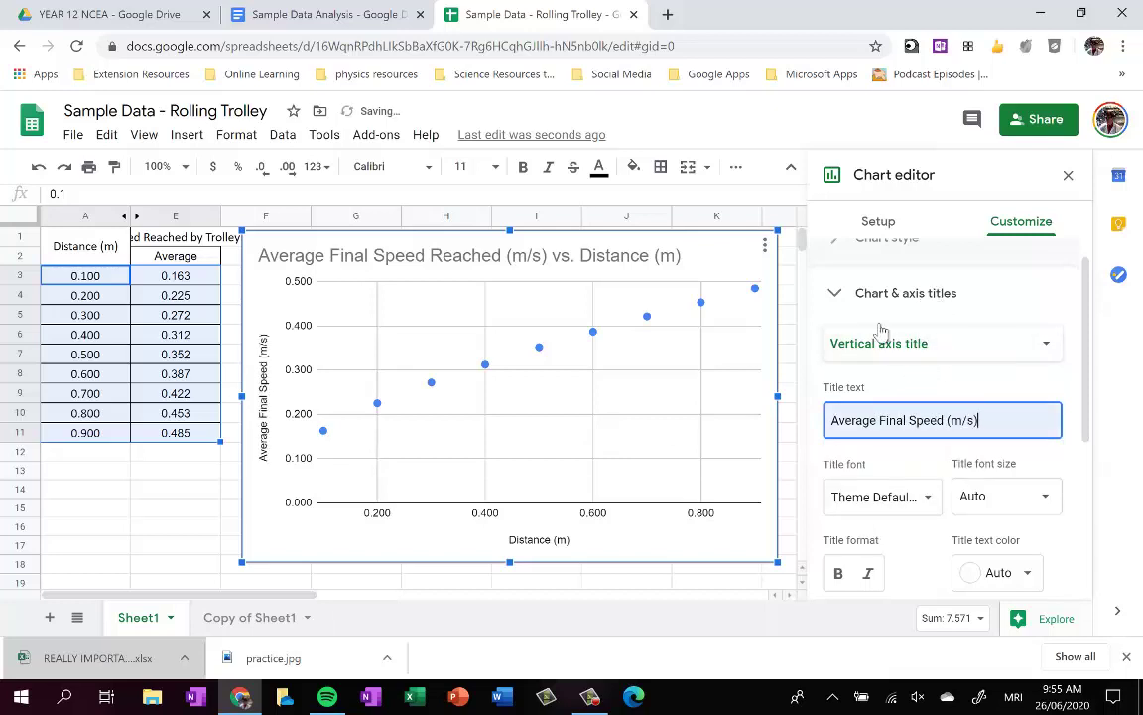
left_click(833, 295)
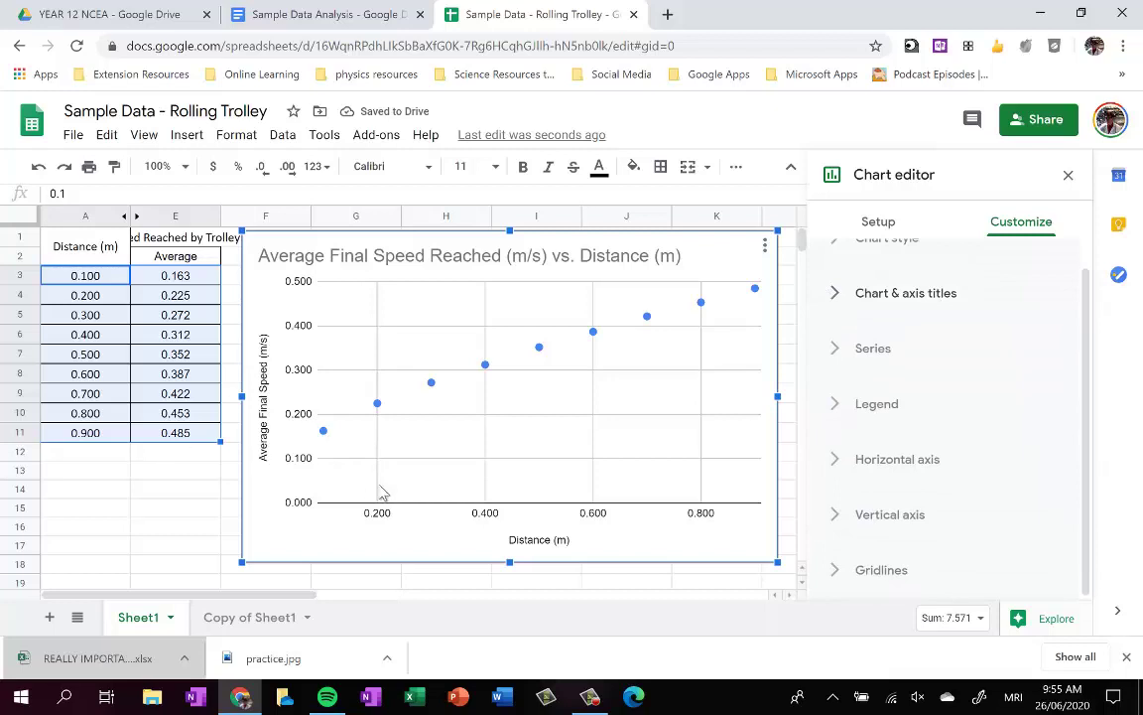
Change the point shape of the chart's data series to X mark
left_click(837, 349)
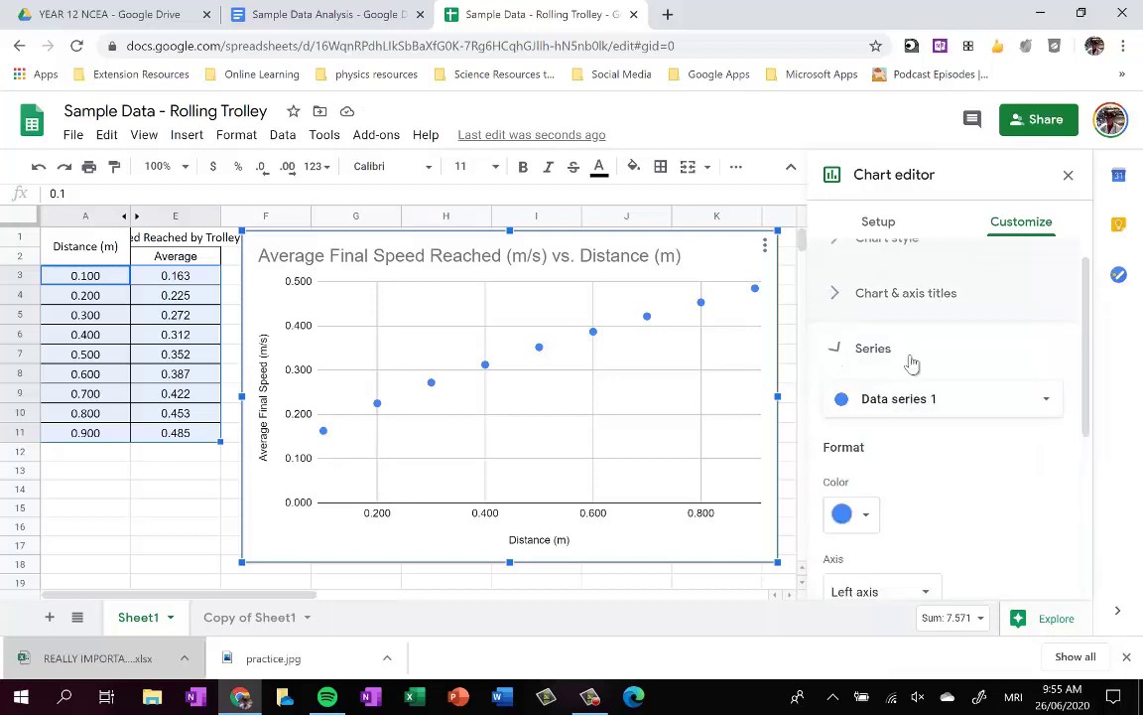
scroll(926, 370, "down", 3)
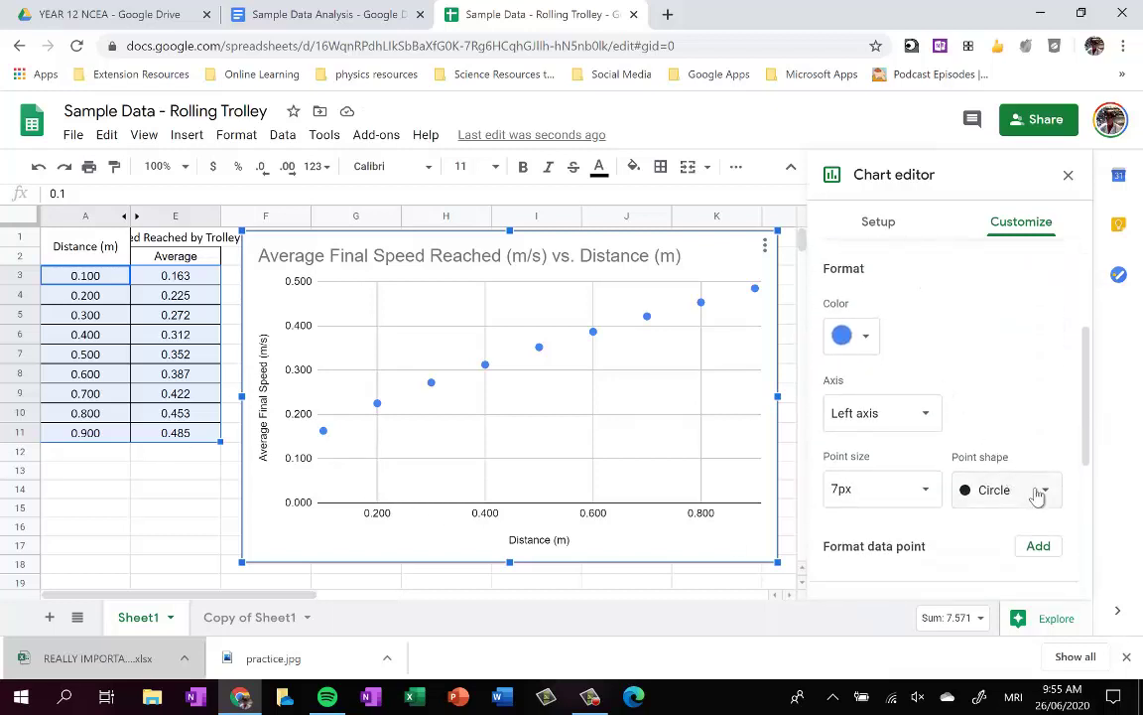
left_click(1037, 496)
scroll(1020, 580, "down", 1)
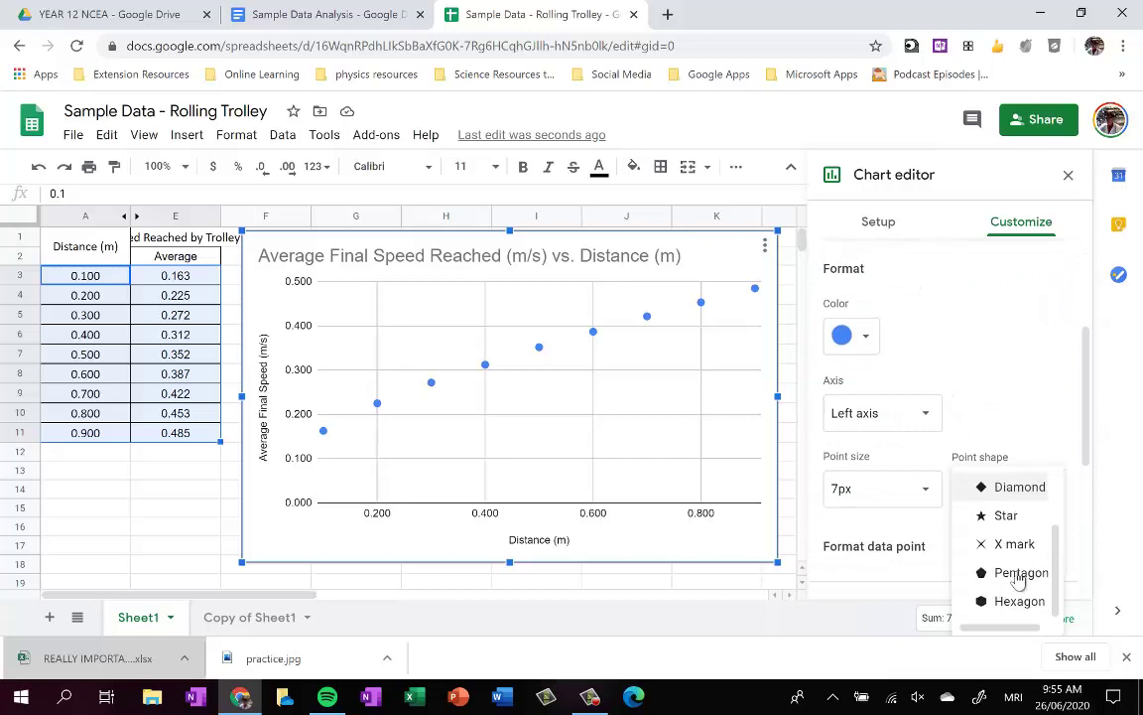
left_click(1013, 544)
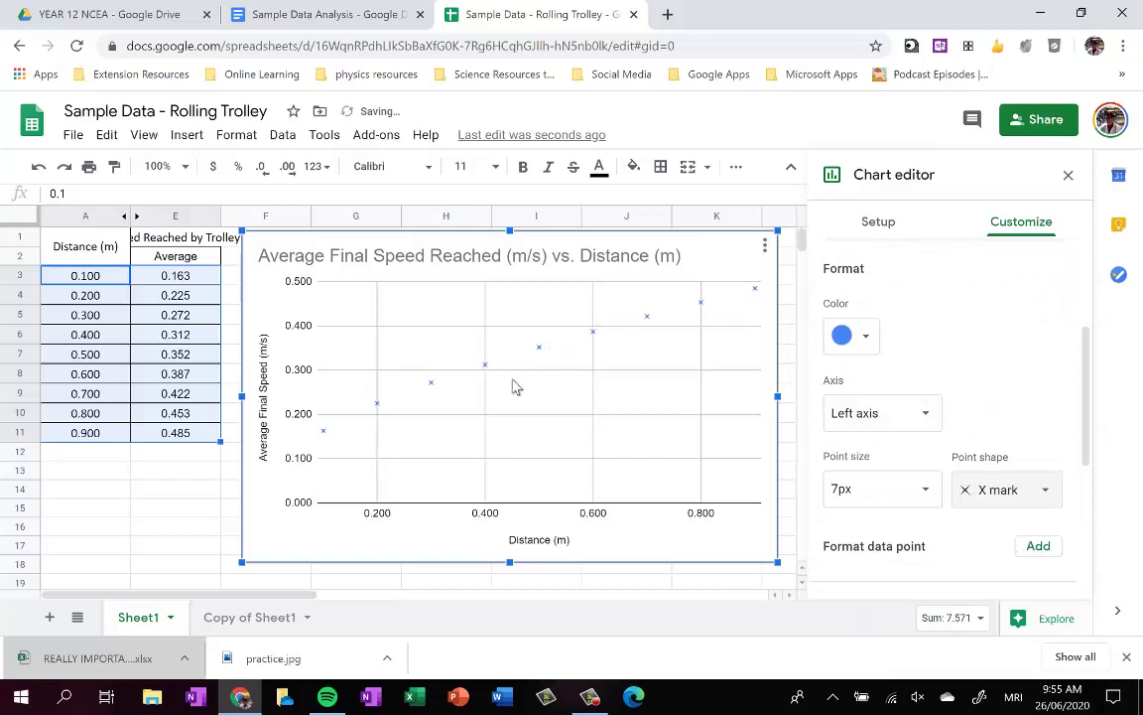
scroll(1022, 352, "down", 1)
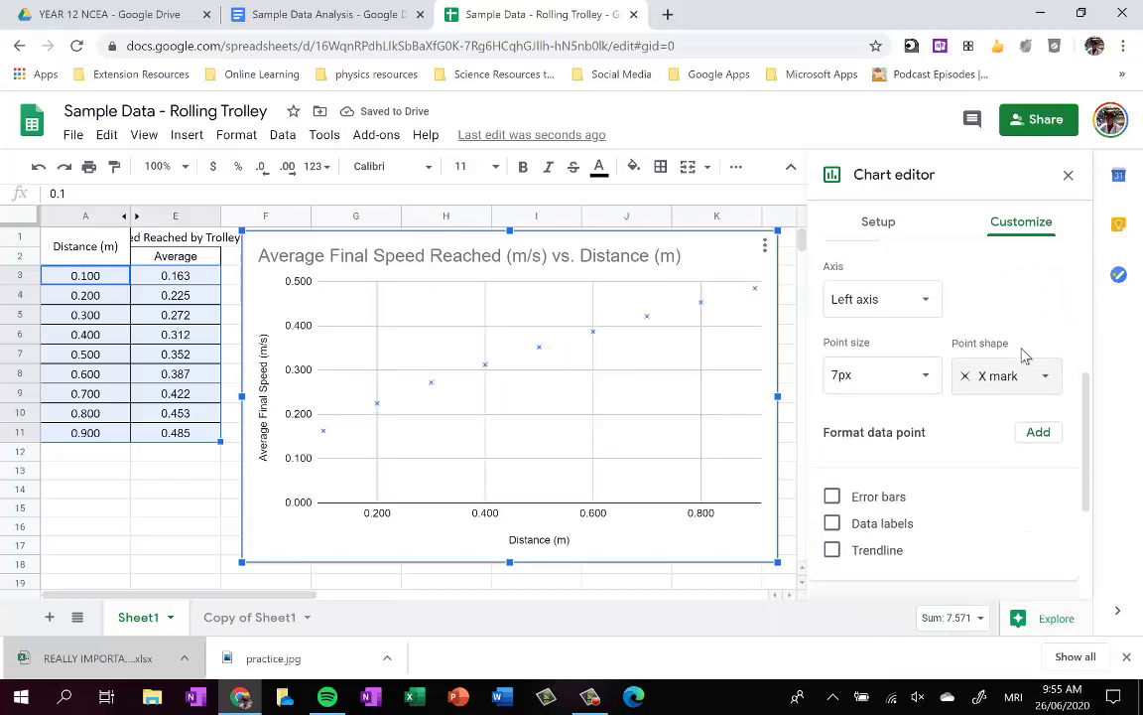
scroll(1024, 353, "down", 2)
scroll(1021, 345, "up", 3)
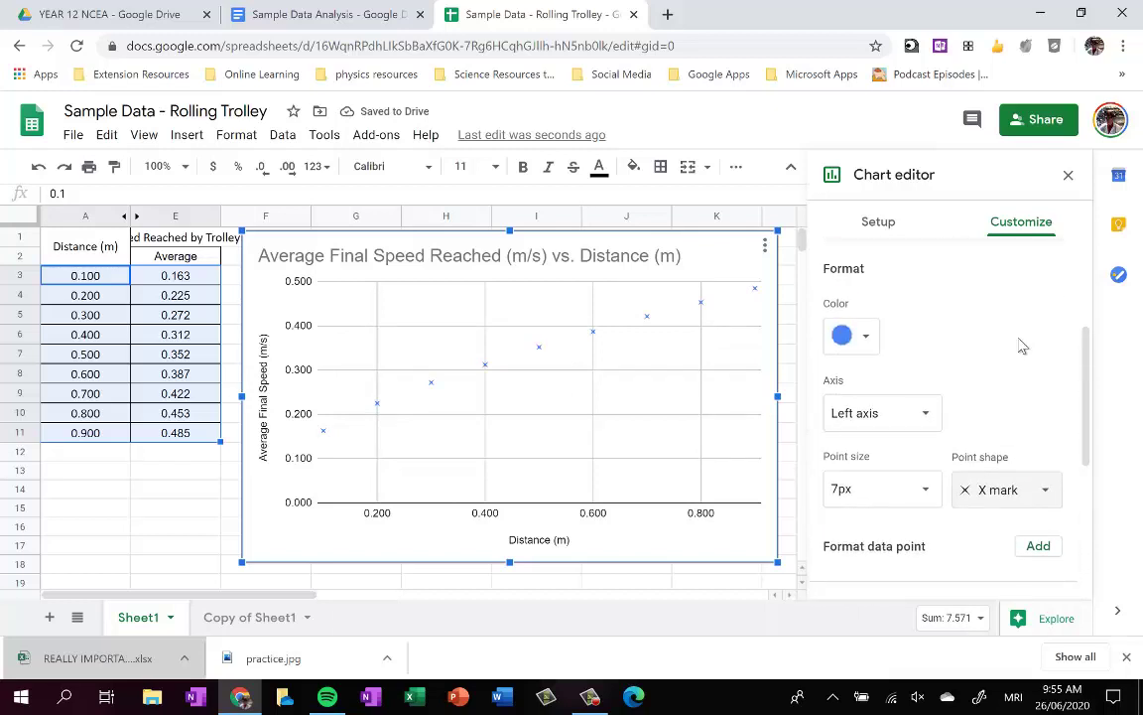
scroll(992, 338, "up", 1)
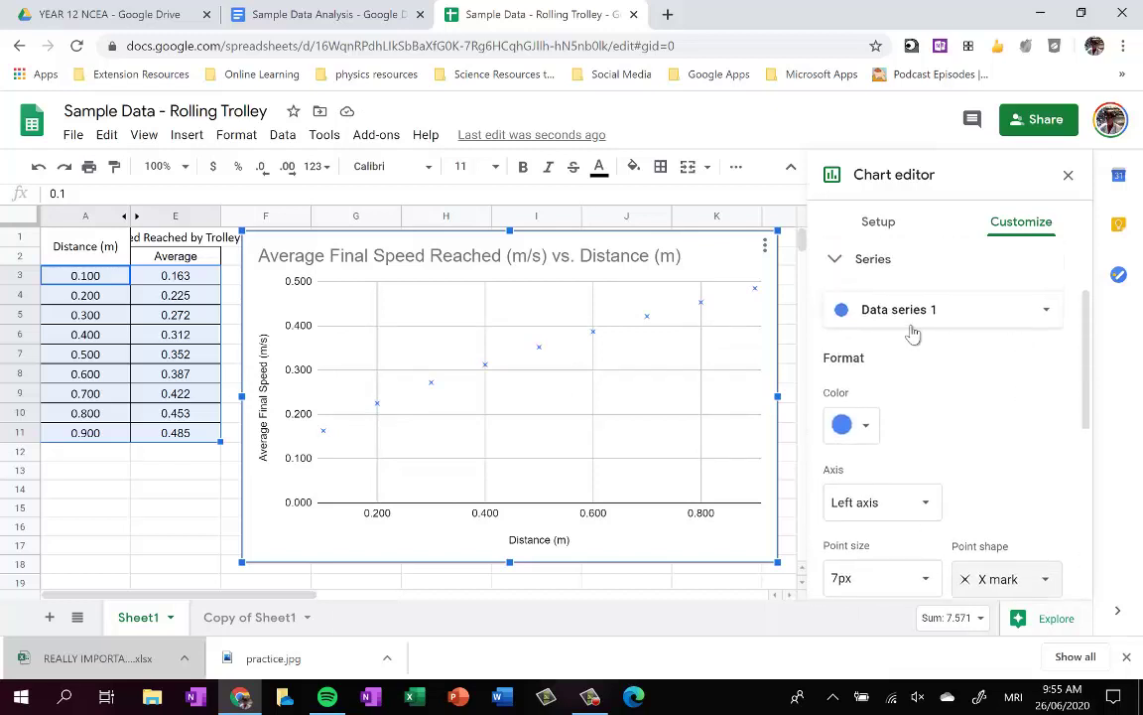
left_click(838, 264)
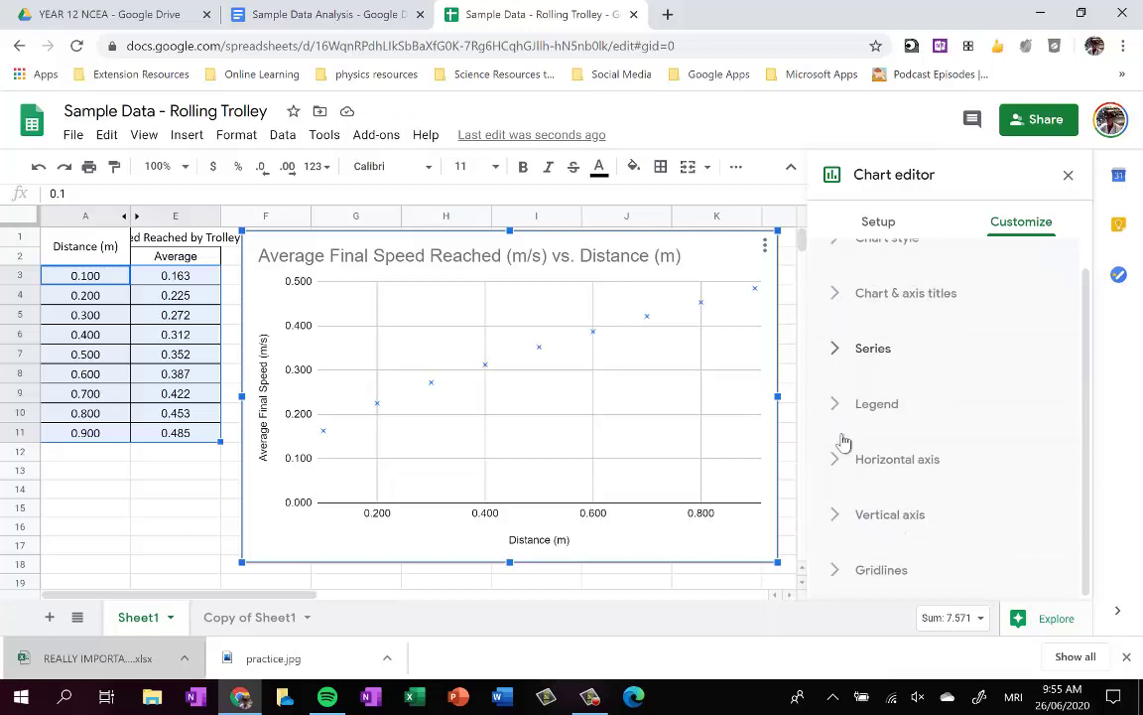
Set the minimum value of the chart's horizontal axis to 0
left_click(836, 459)
scroll(886, 431, "down", 5)
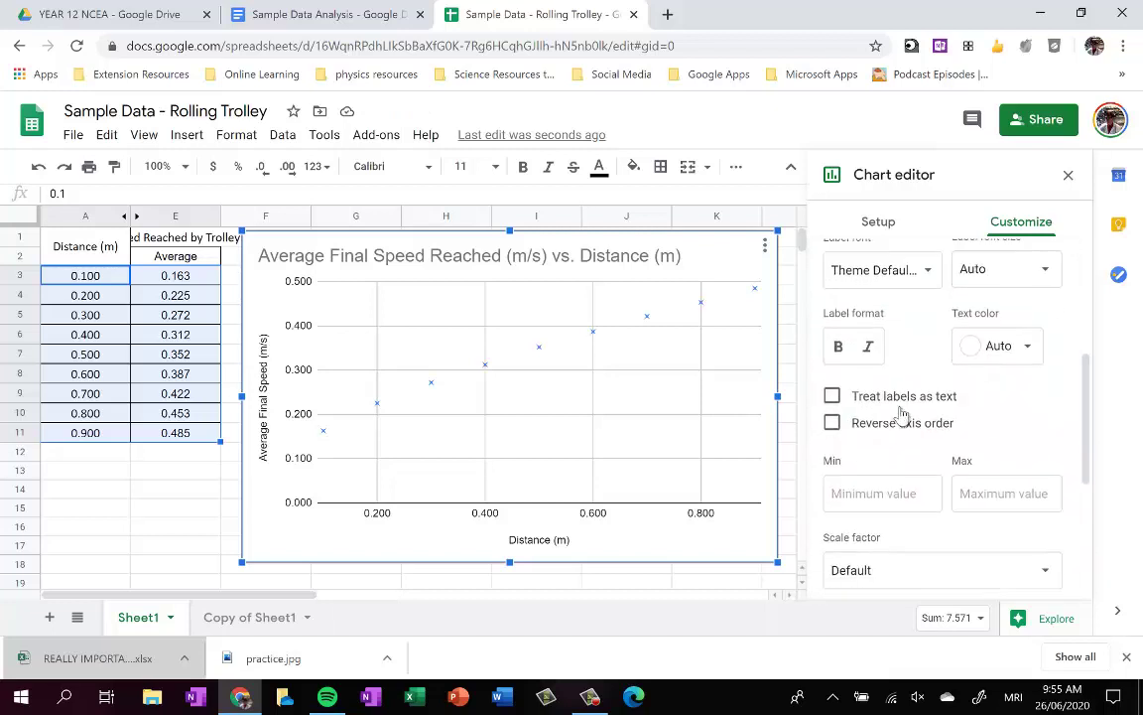
left_click(897, 405)
type("0")
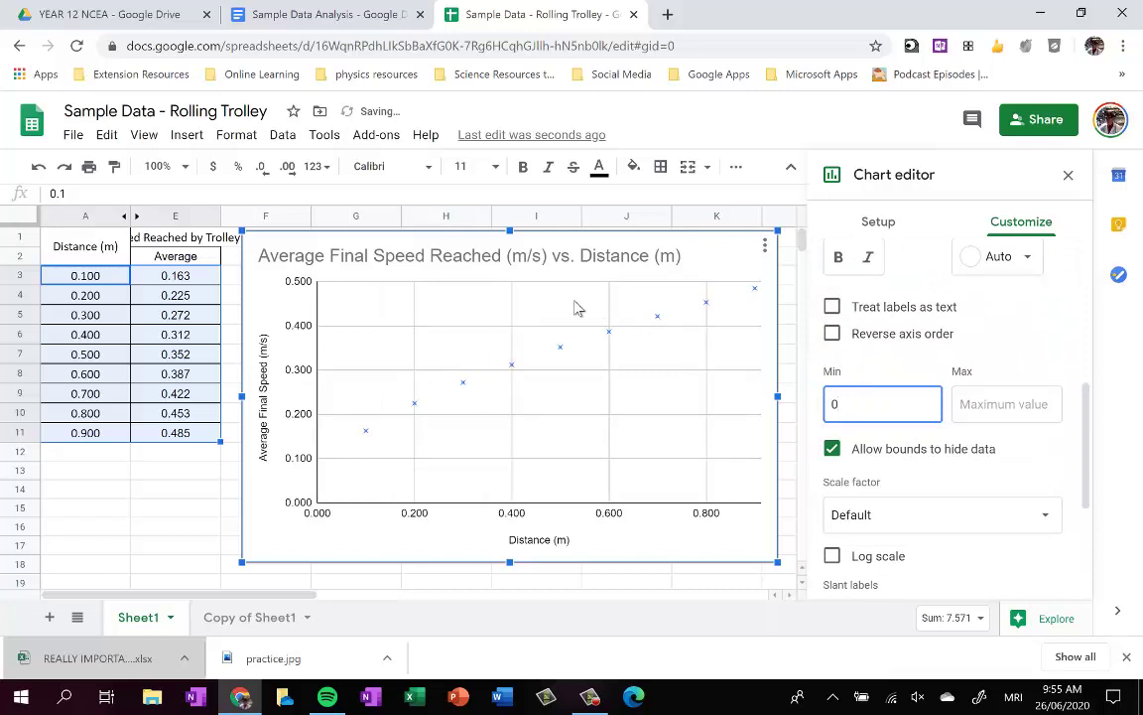
Close the chart editor, then copy the chart and switch to the Sample Data Analysis document in Google Docs
left_click(162, 545)
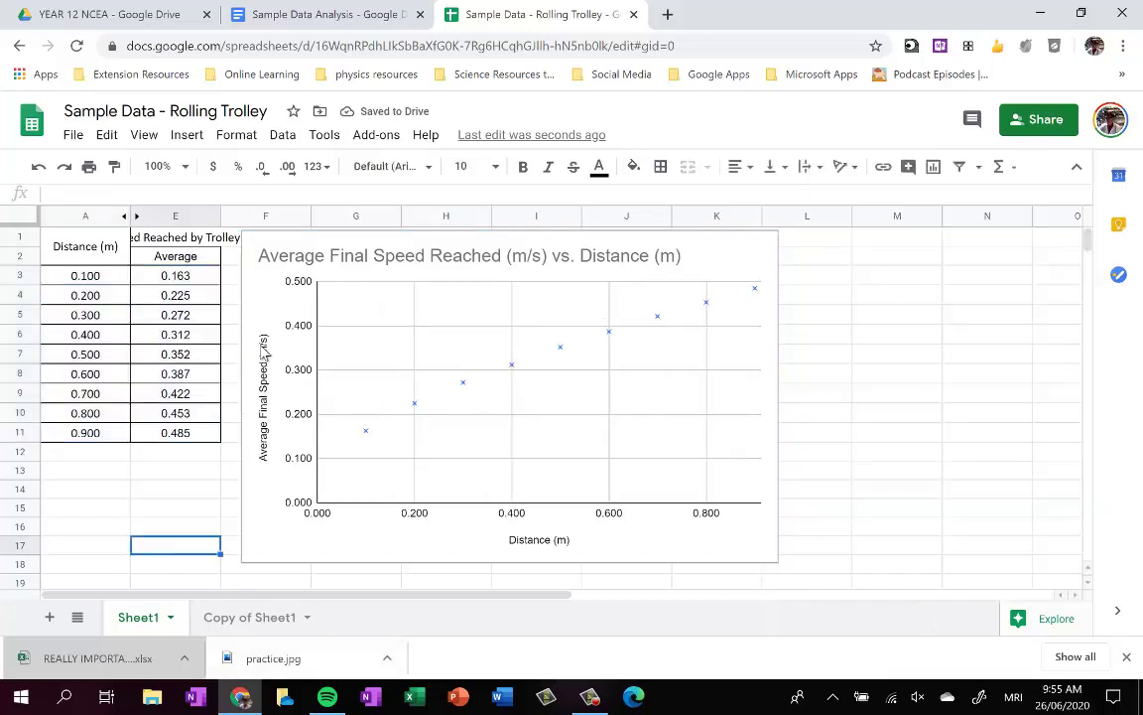
left_click(307, 245)
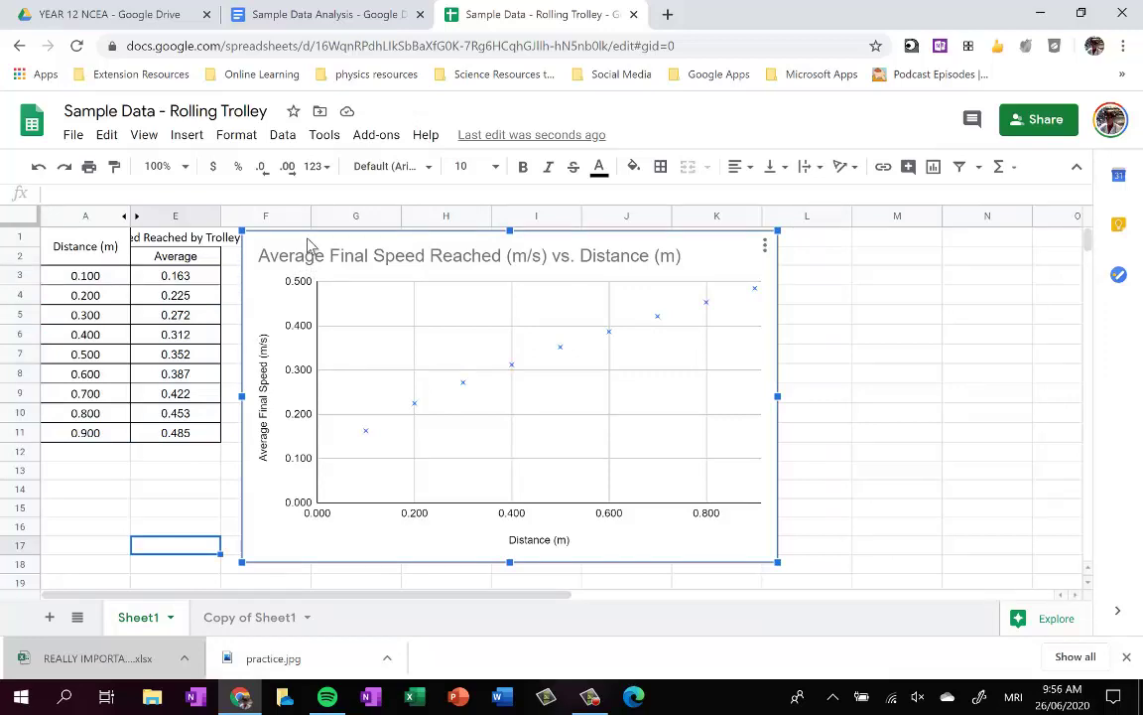
left_click(285, 10)
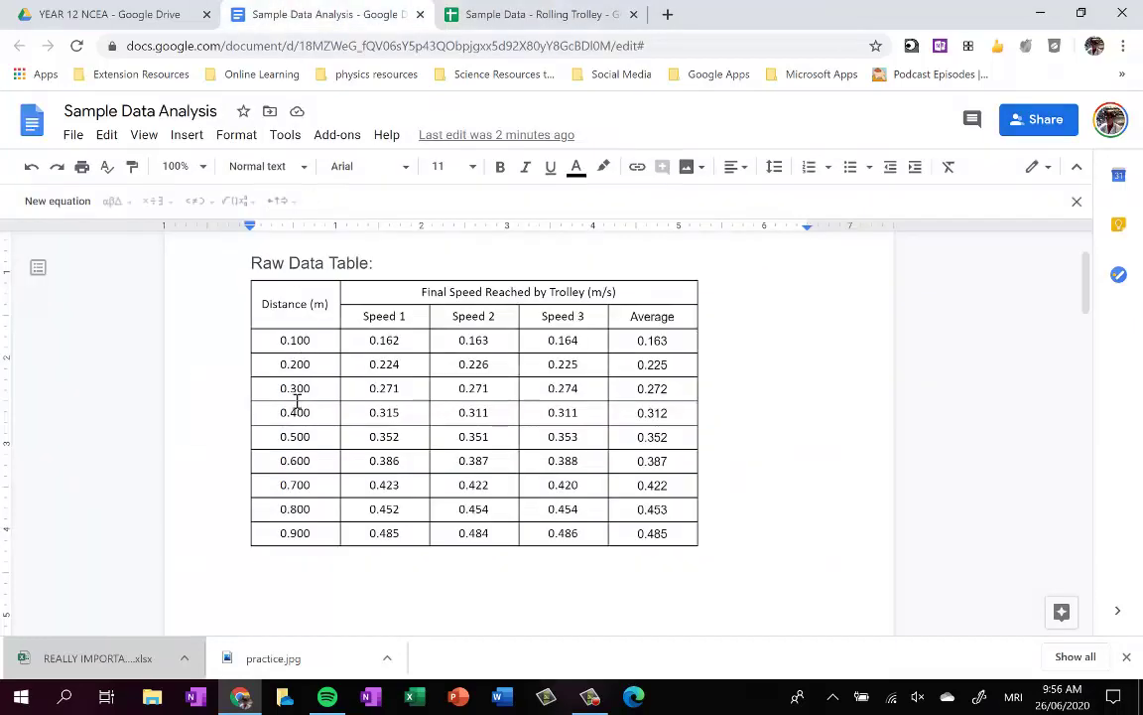
Add a "Raw Data Graph:" subheading in Heading 3 style below the data table, with a new line under it
scroll(293, 392, "down", 1)
key("Return")
type("Raw ")
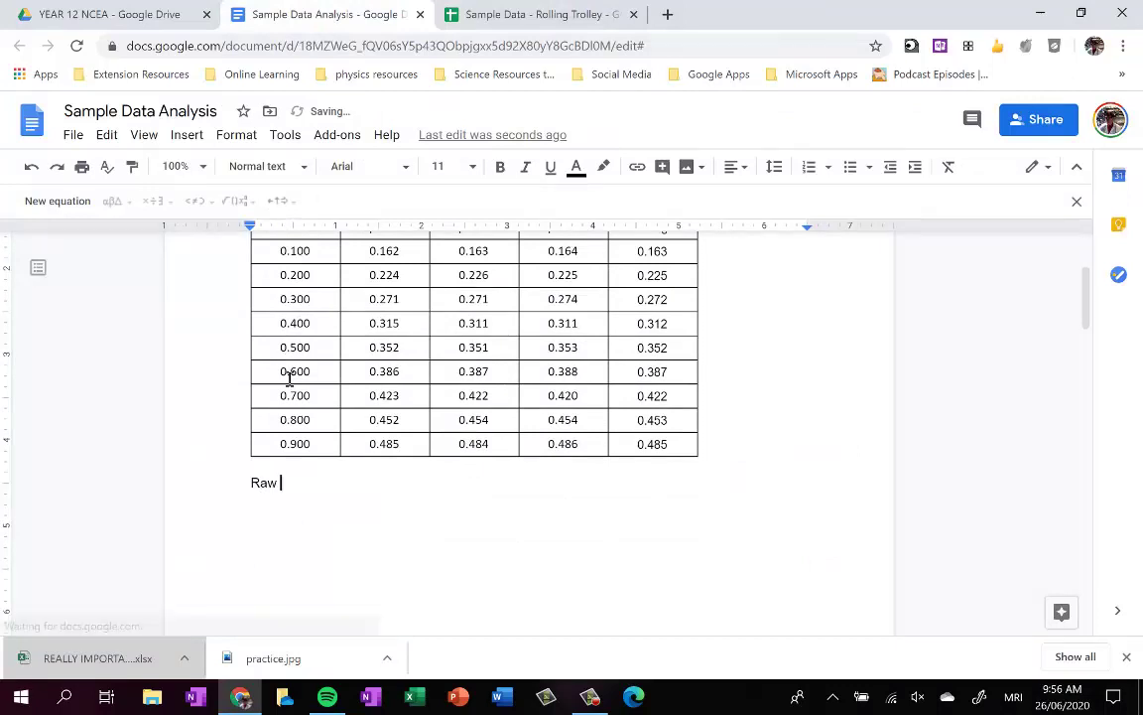
type("Dat")
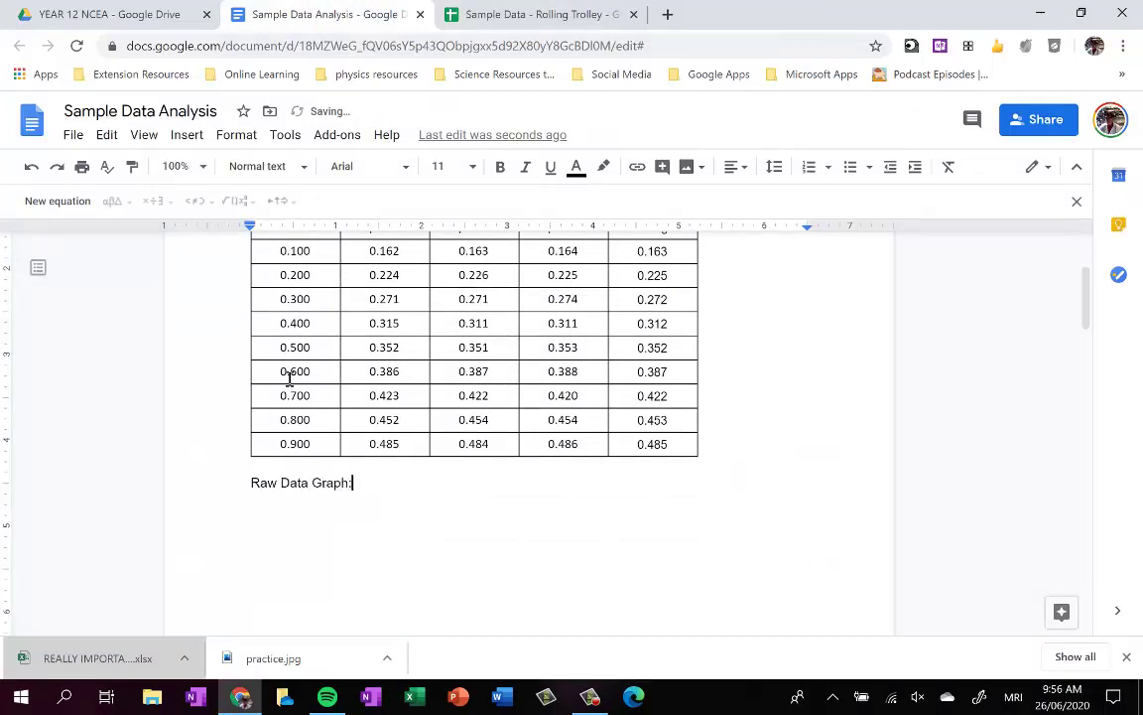
type("a Graph:")
key("ctrl+alt+3")
key("Return")
Paste the copied chart unlinked under the "Raw Data Graph:" subheading
key("ctrl+v")
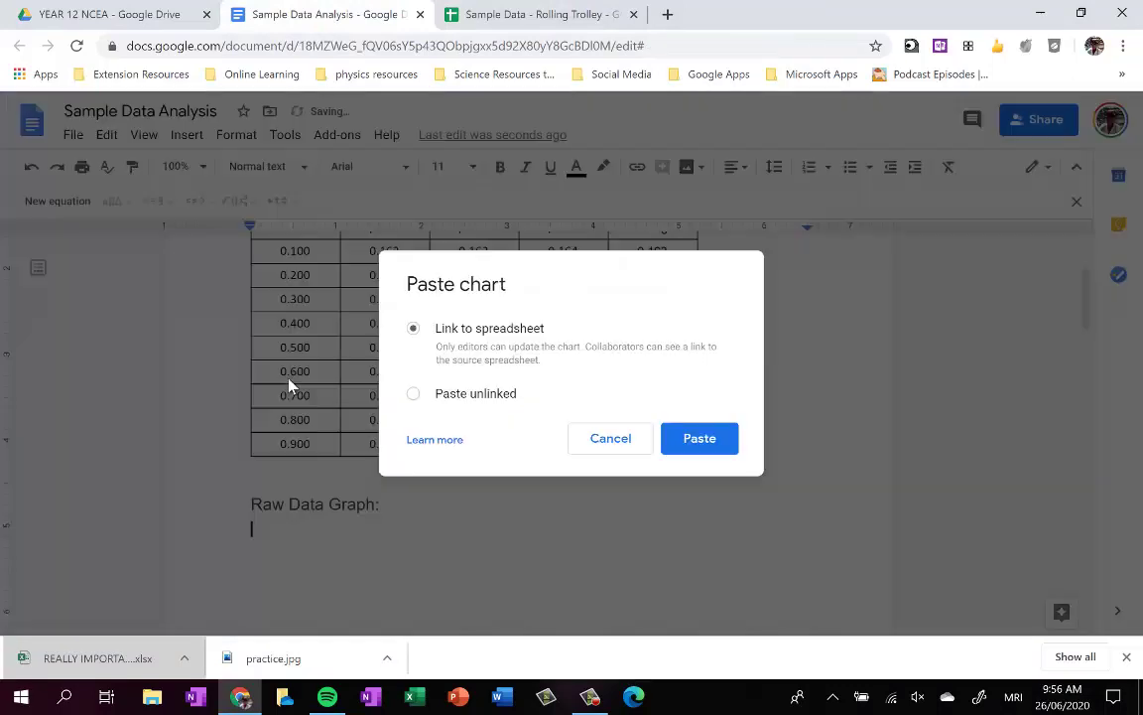
left_click(416, 395)
left_click(698, 437)
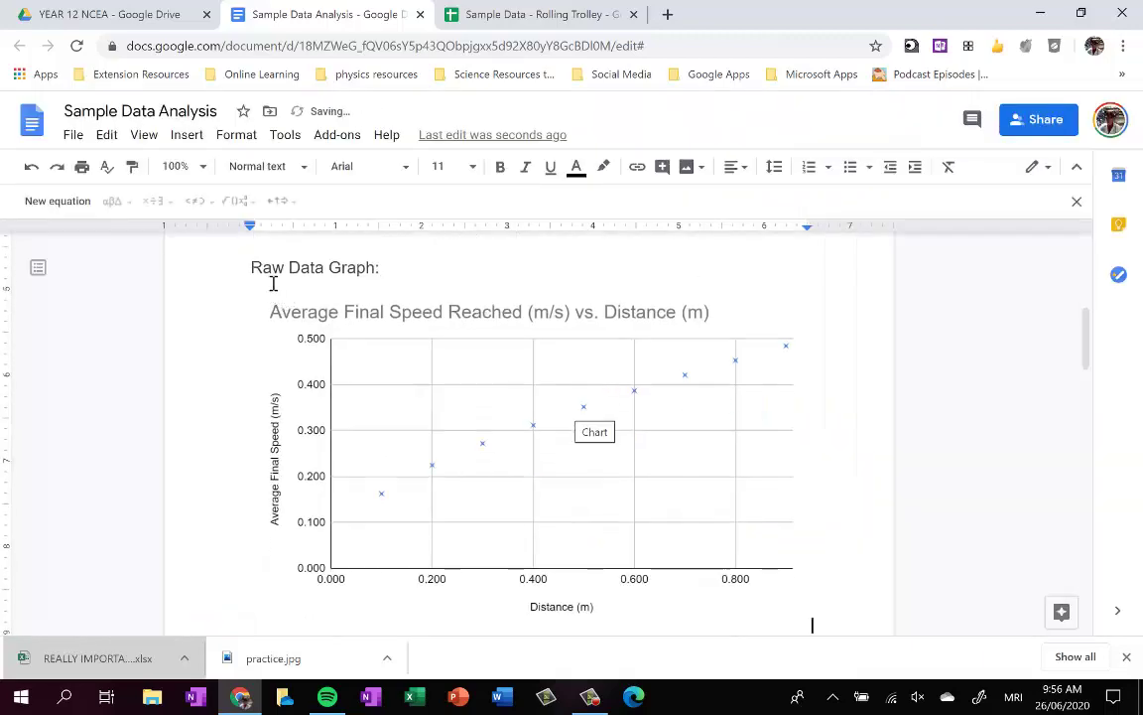
Below the graph, write "This looks like a square root relationship. I will therefore take the square root of the distance to linearise my data."
scroll(276, 285, "up", 1)
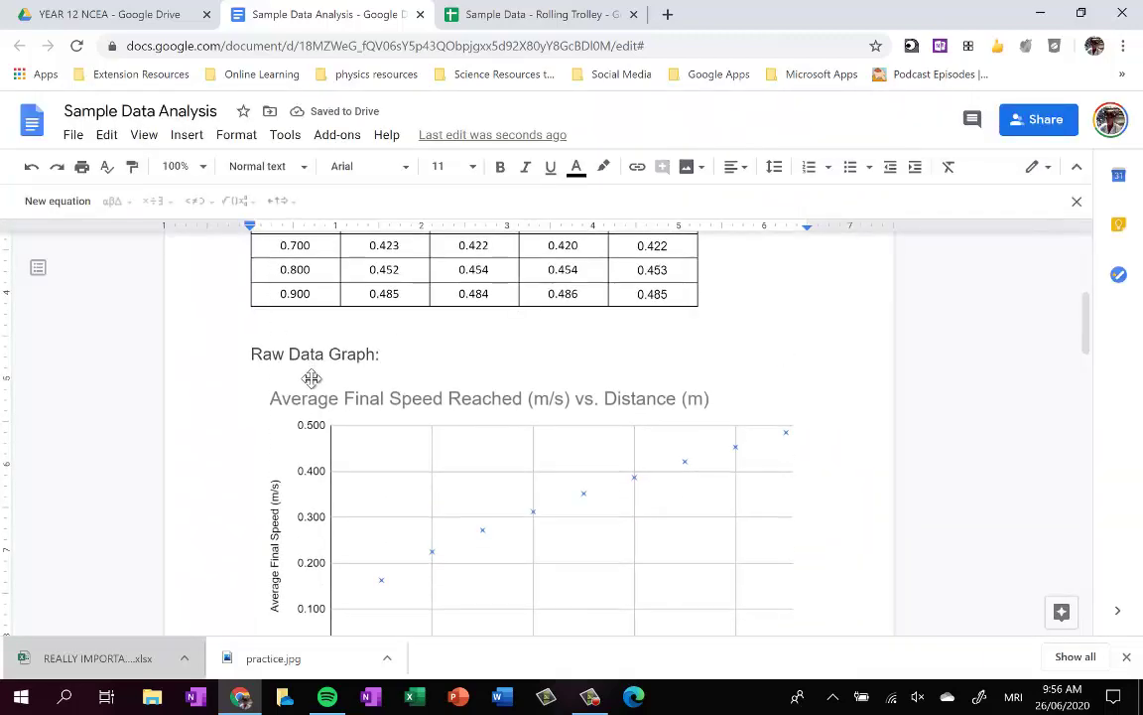
scroll(298, 466, "down", 2)
left_click(315, 536)
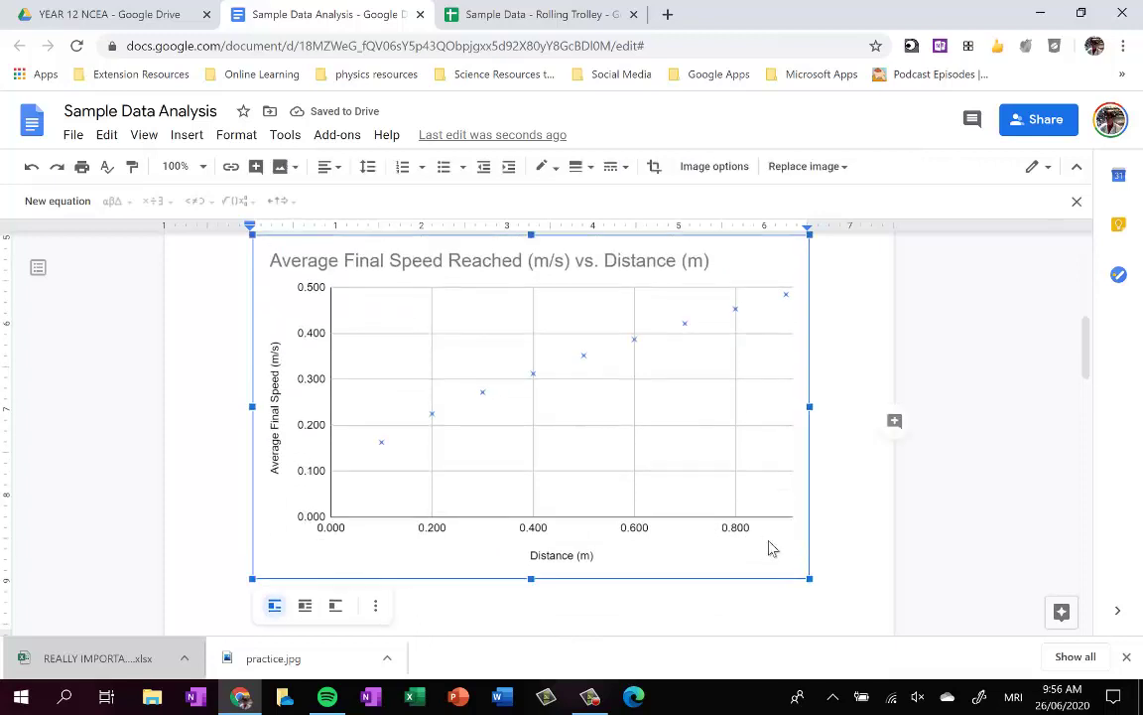
left_click(839, 575)
key("Return")
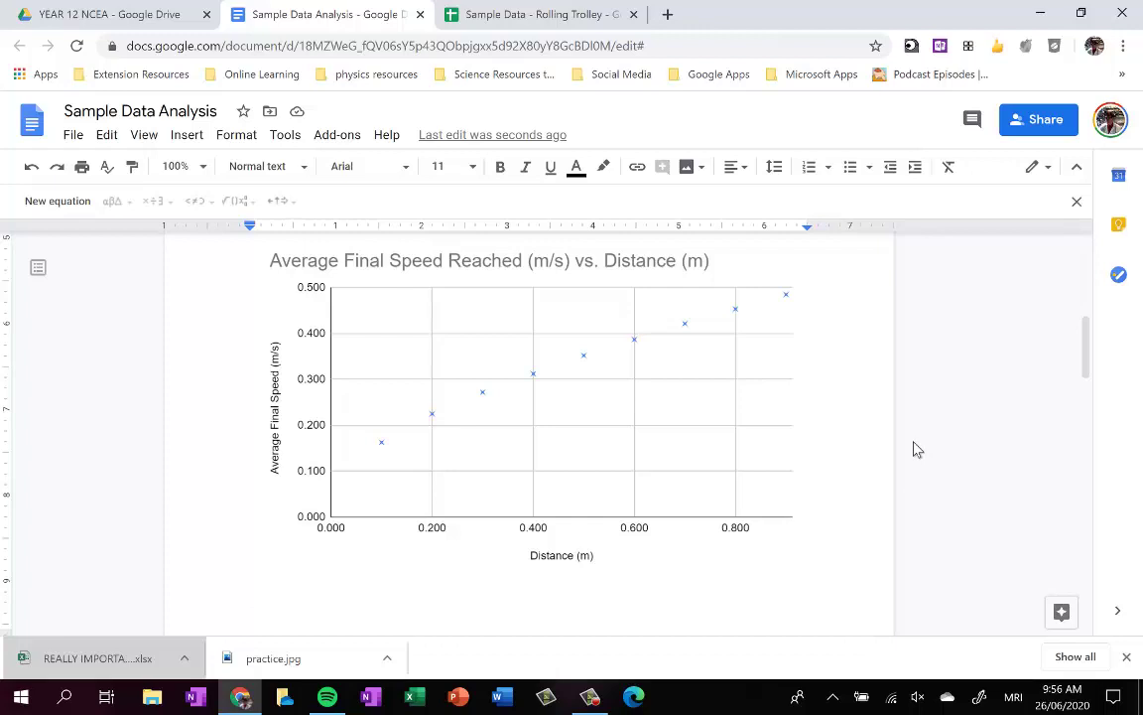
type("Thi")
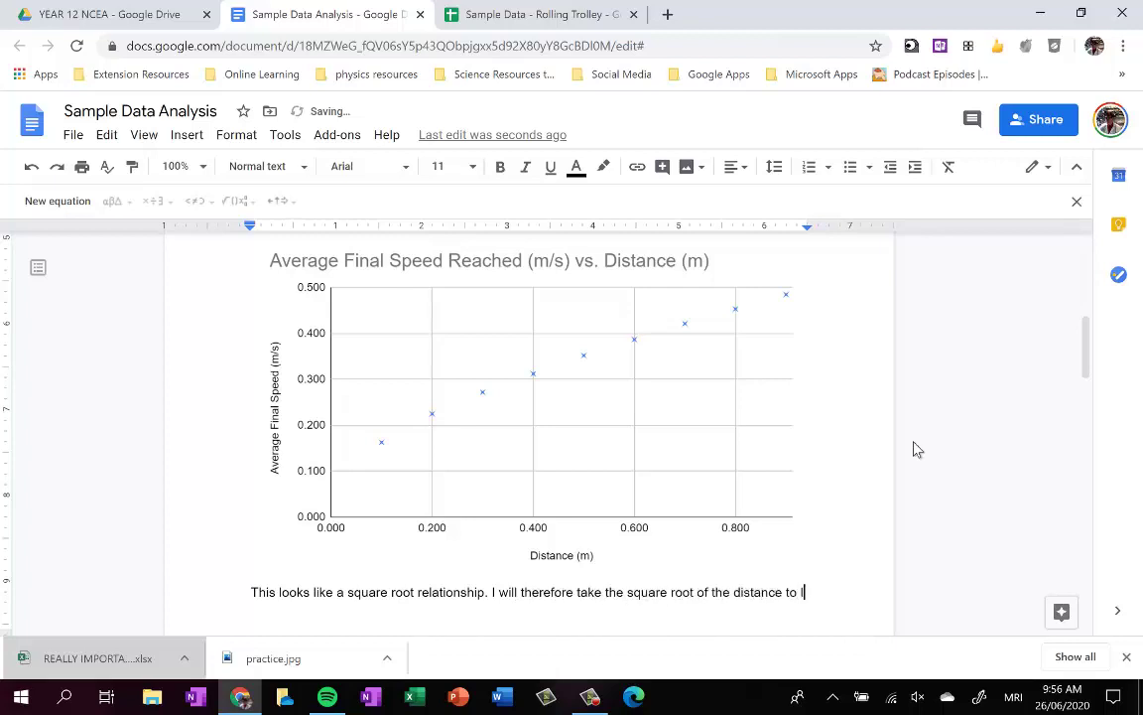
type("inearise my data.")
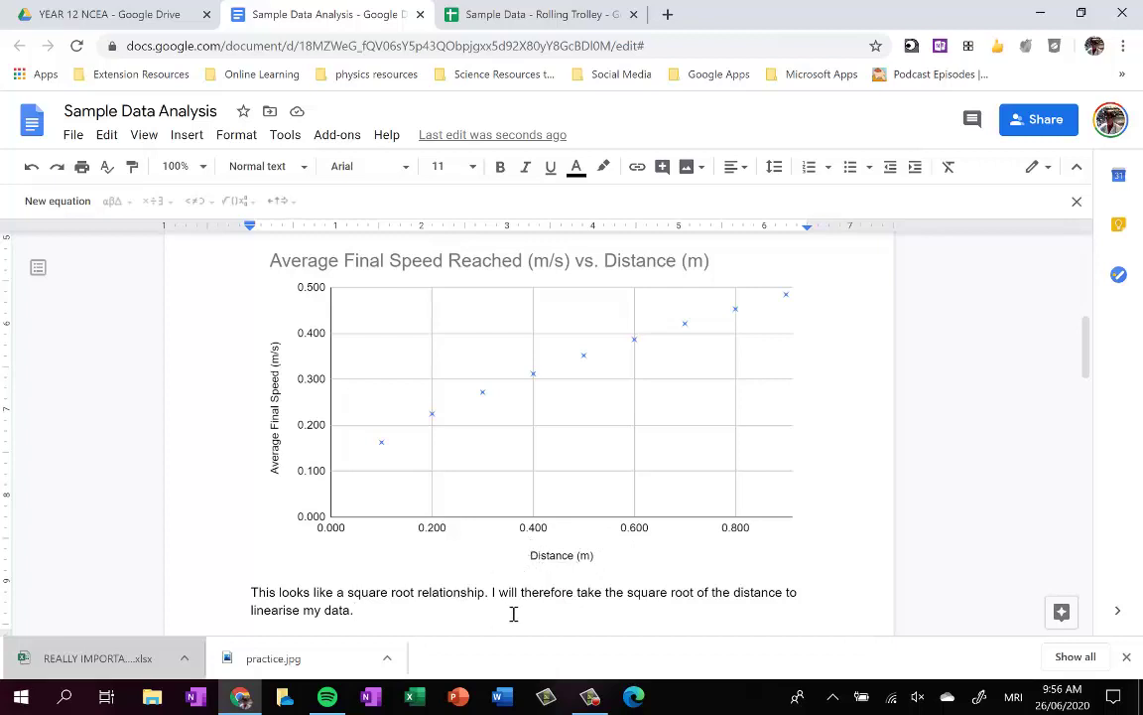
Start a new page after the paragraph with the subheading "Transformed Data Table:" in Heading 3 style and a new line under it
scroll(434, 554, "down", 1)
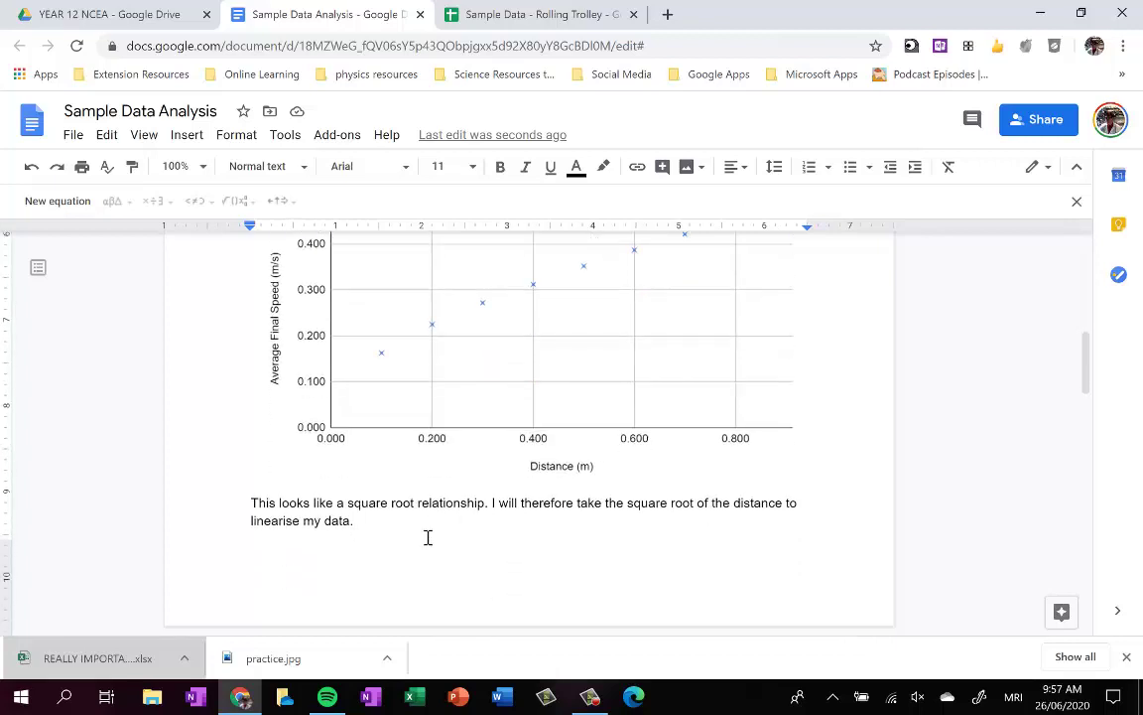
key("ctrl+Return")
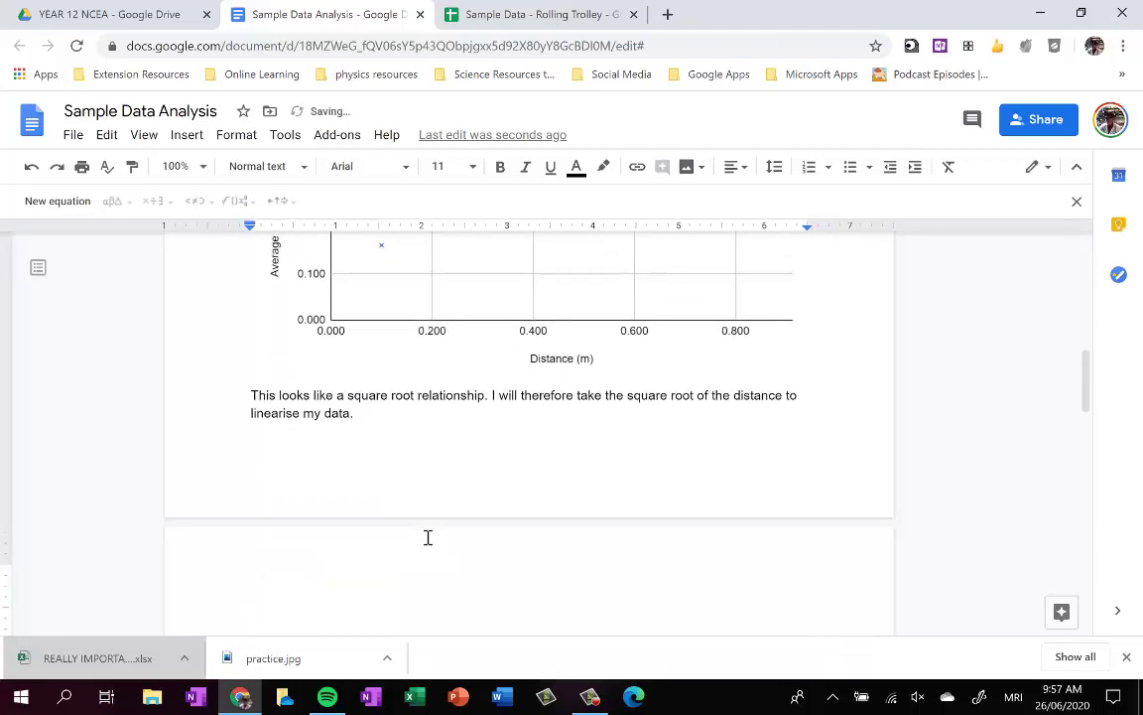
type("Transformed Data Table")
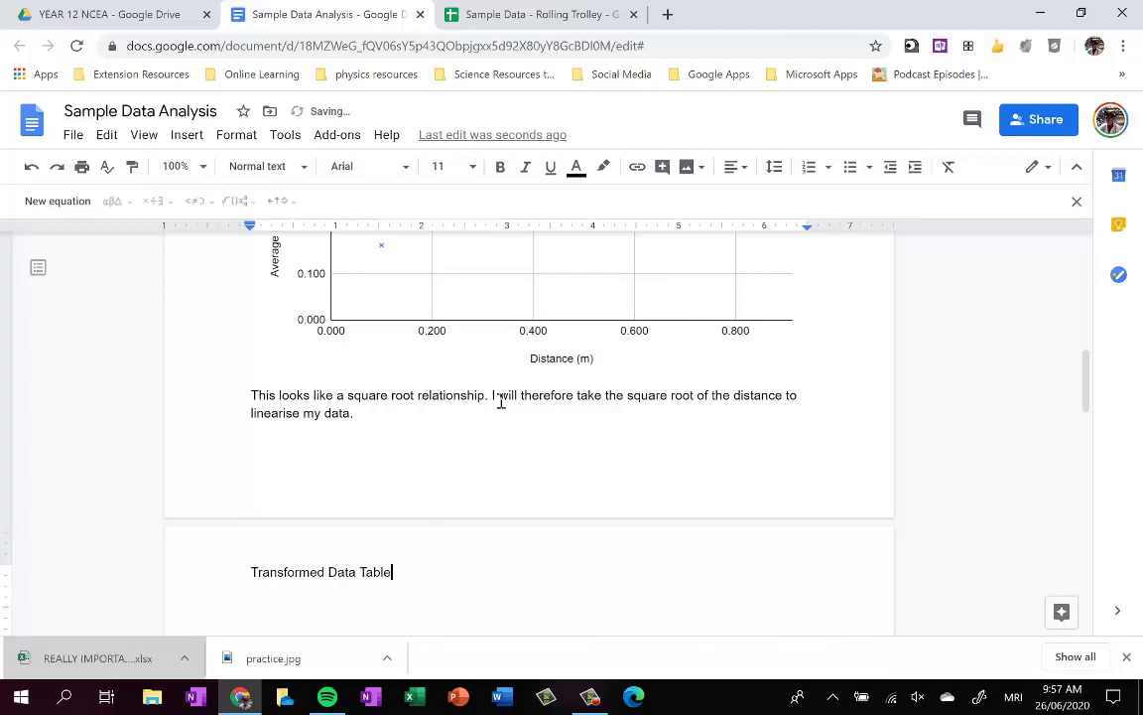
key("ctrl+alt+3")
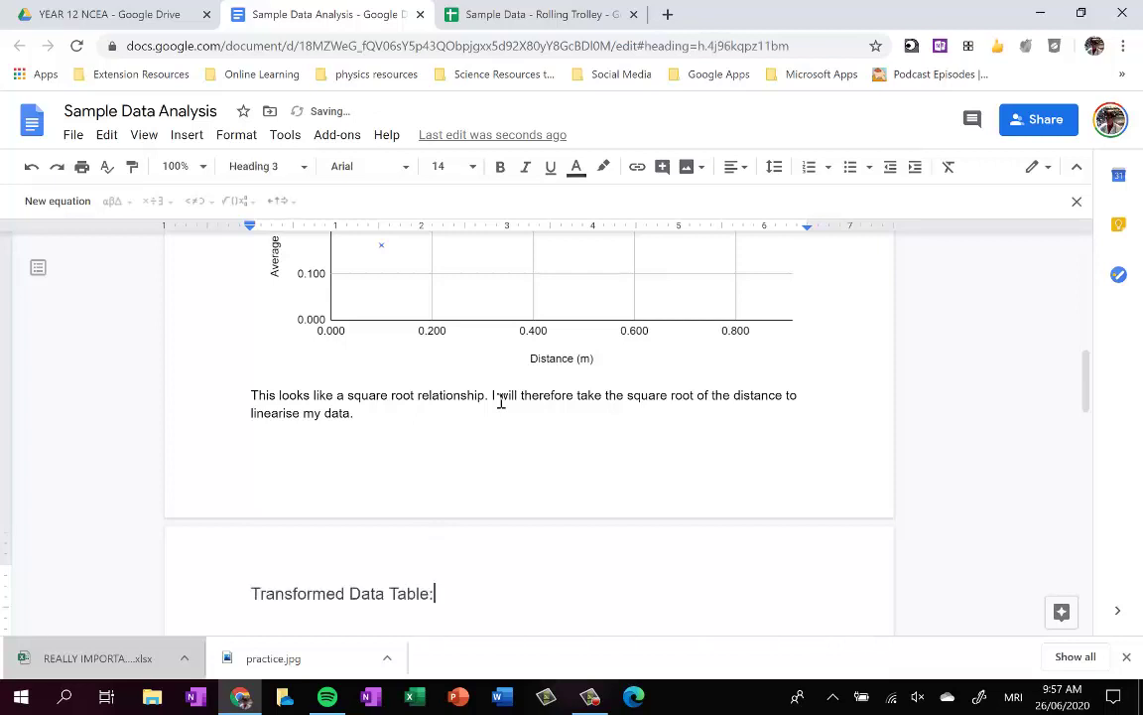
key("Return")
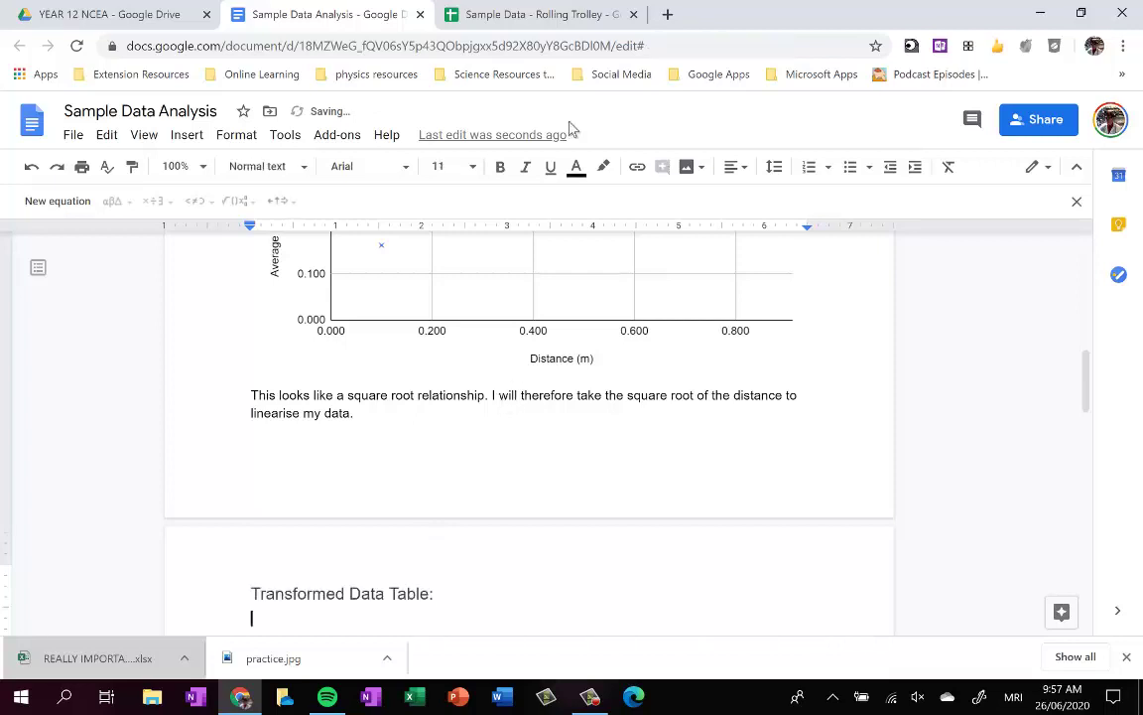
Switch to the Sample Data - Rolling Trolley spreadsheet and move the chart over to column N, freeing the cells beside the data table
left_click(522, 19)
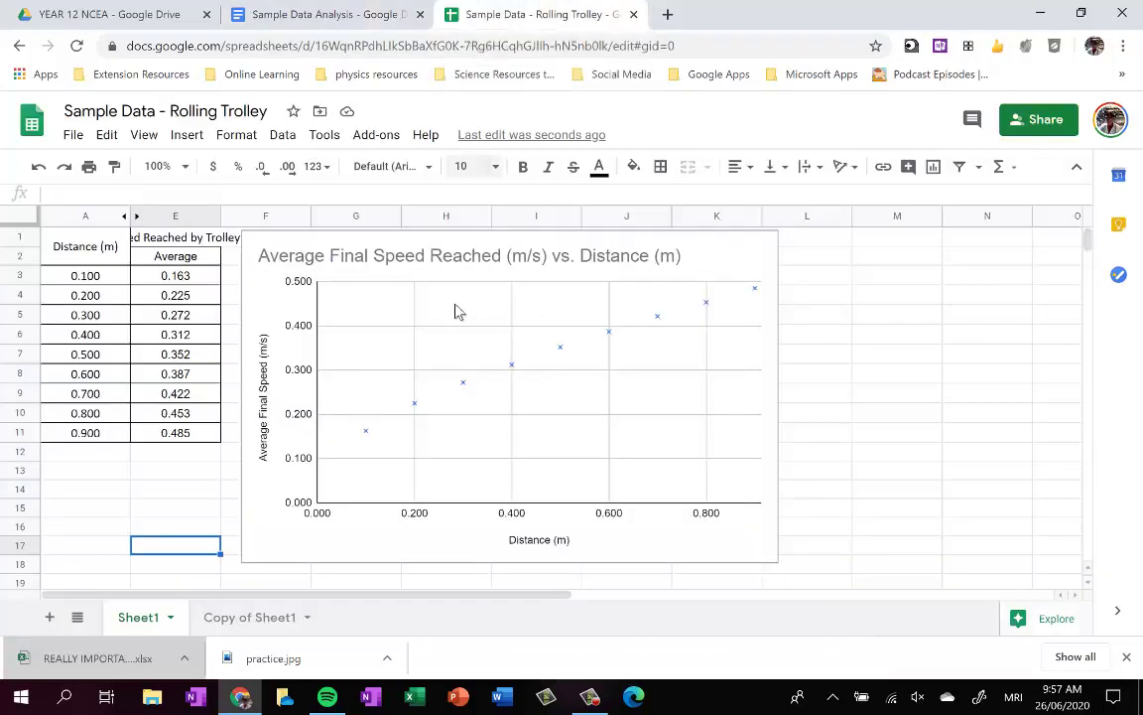
left_click(295, 252)
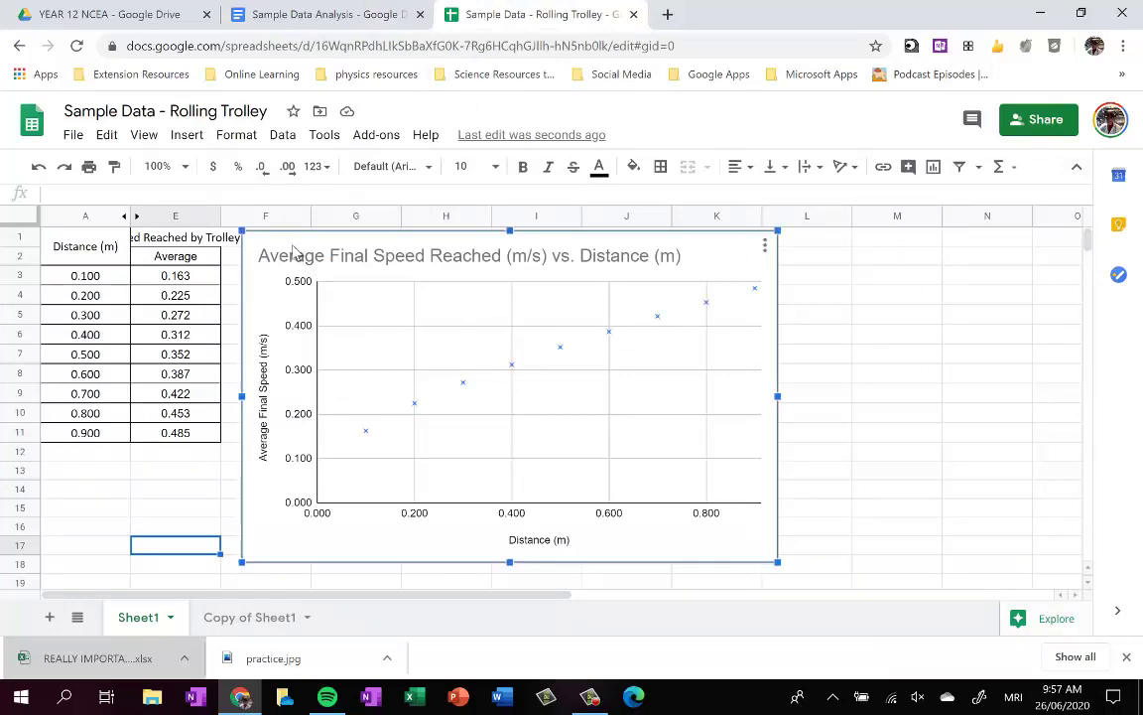
left_click_drag(294, 252, 920, 330)
scroll(225, 238, "down", 1)
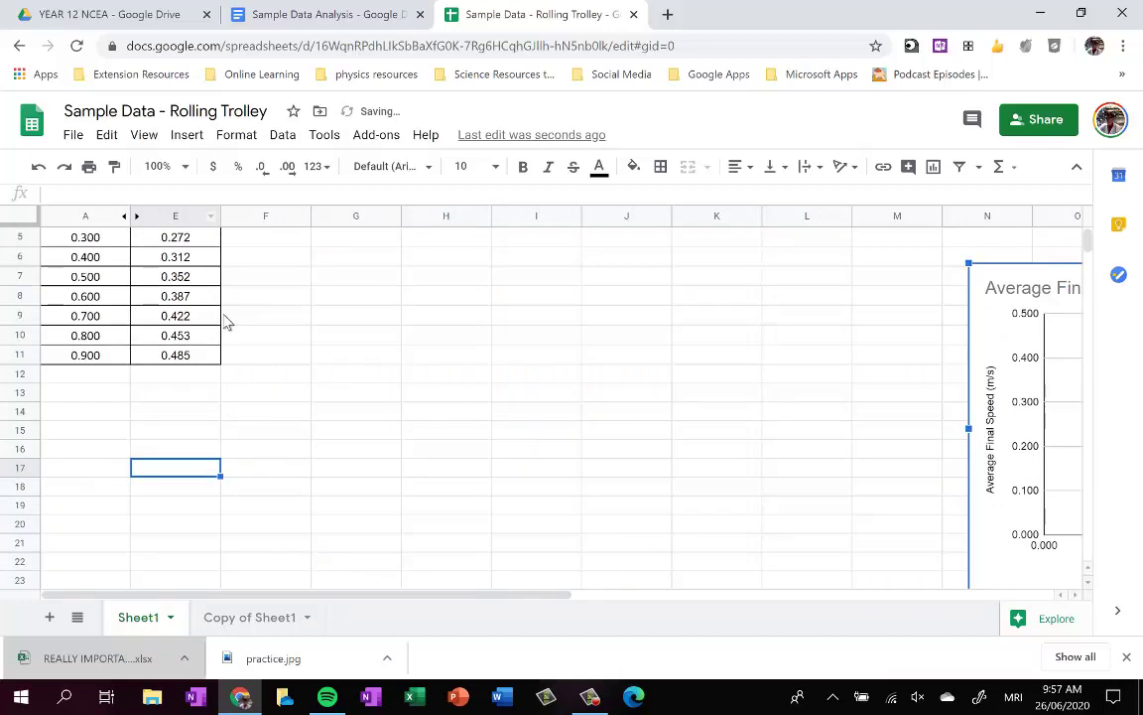
scroll(222, 318, "up", 1)
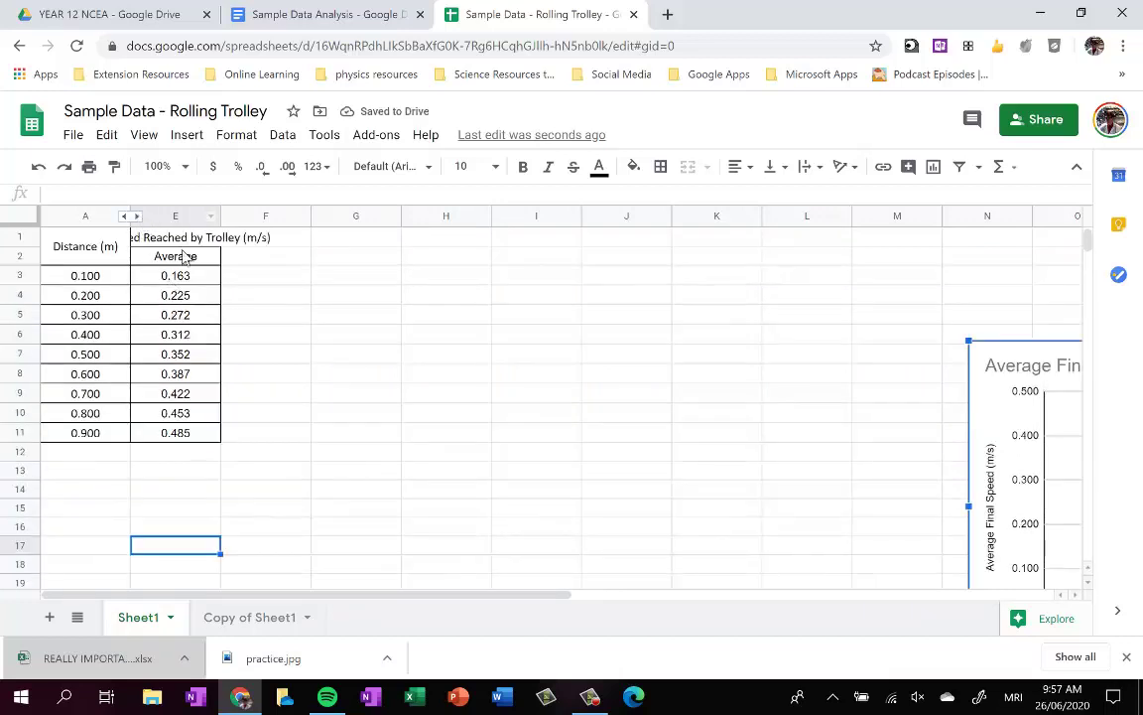
Enter the column header "Square Root of Distance (sqrt(m))" in cell G1
left_click(341, 243)
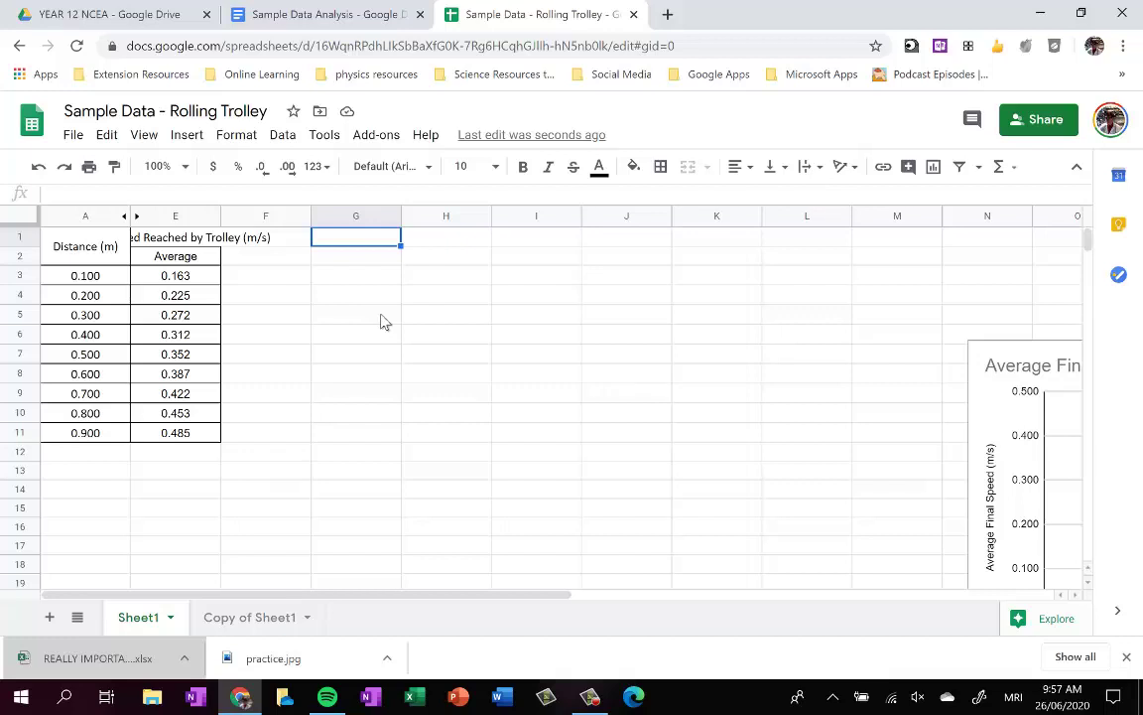
type("Square Root")
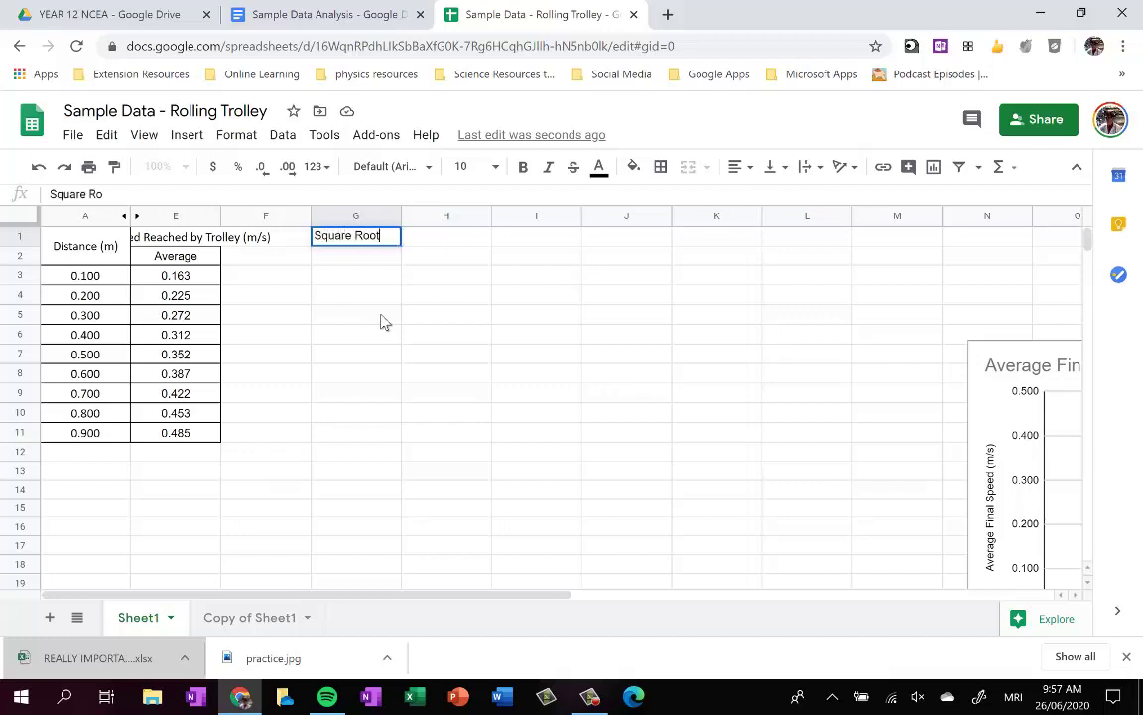
type(" of Distance (sqrt(m")
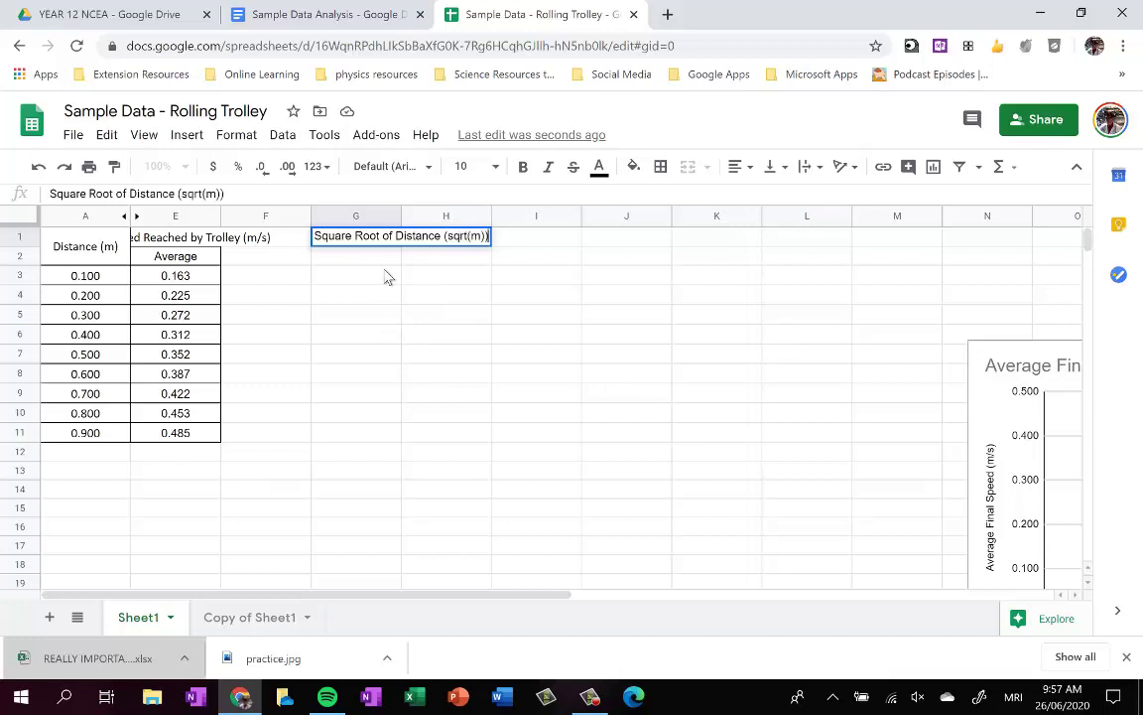
key("Return")
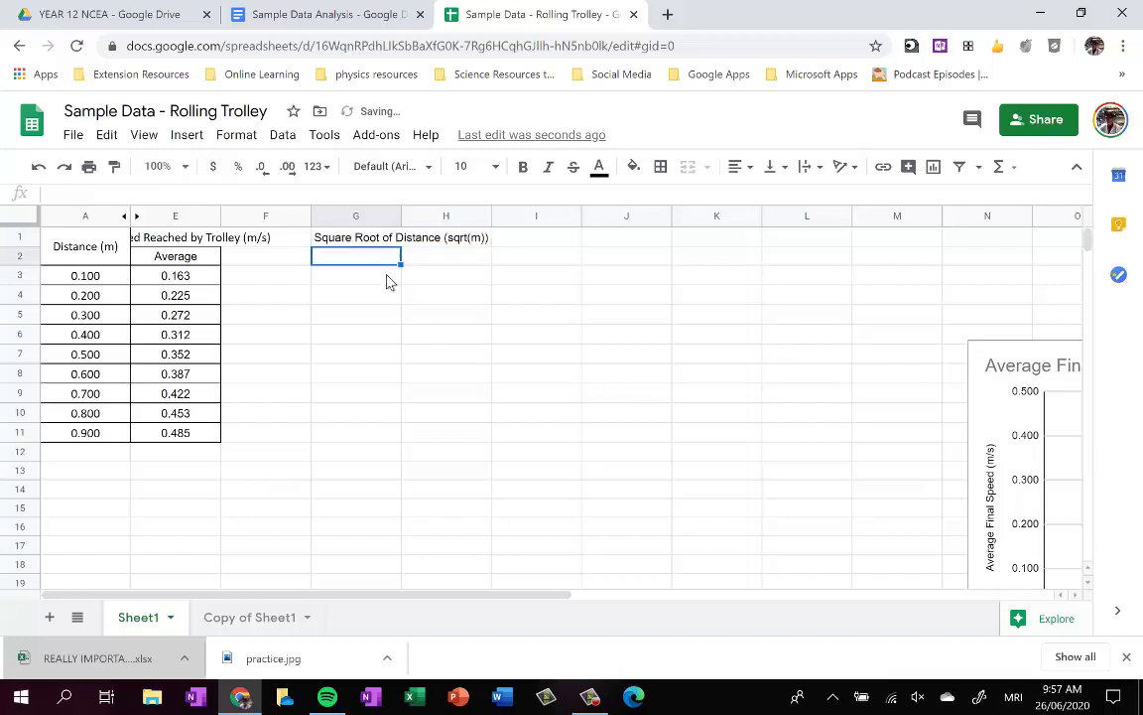
Merge cells G1:G2, wrap the header text, and widen column G so the header fits on two lines
left_click_drag(365, 239, 362, 259)
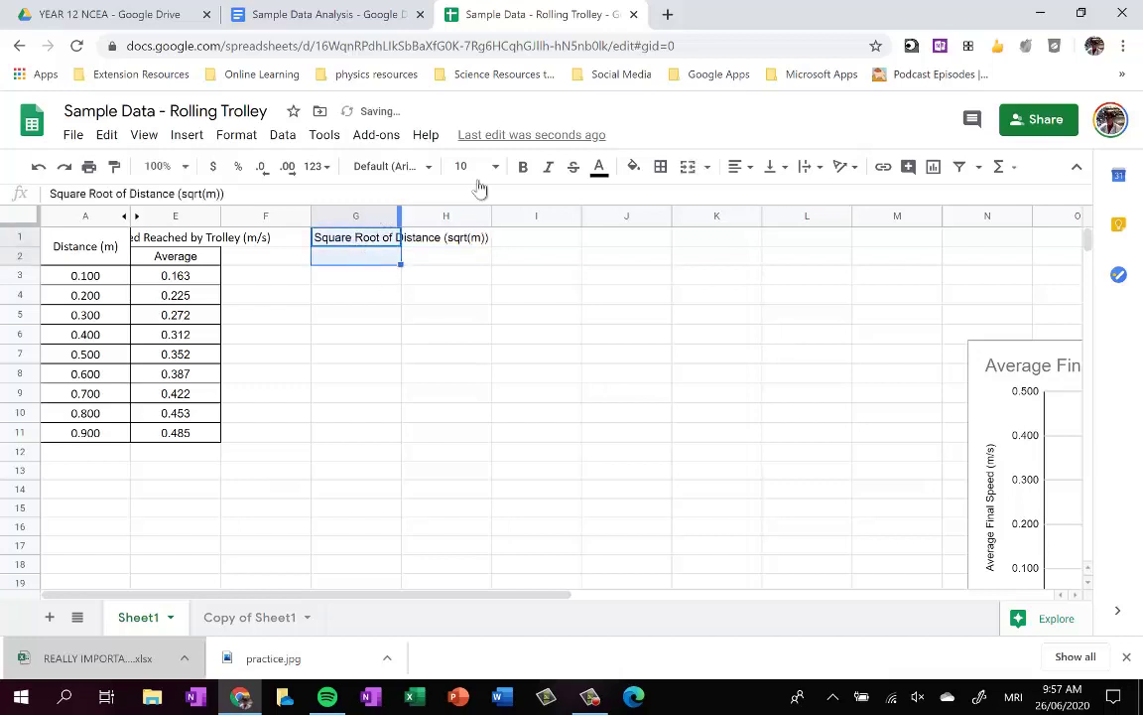
left_click(690, 169)
left_click(808, 168)
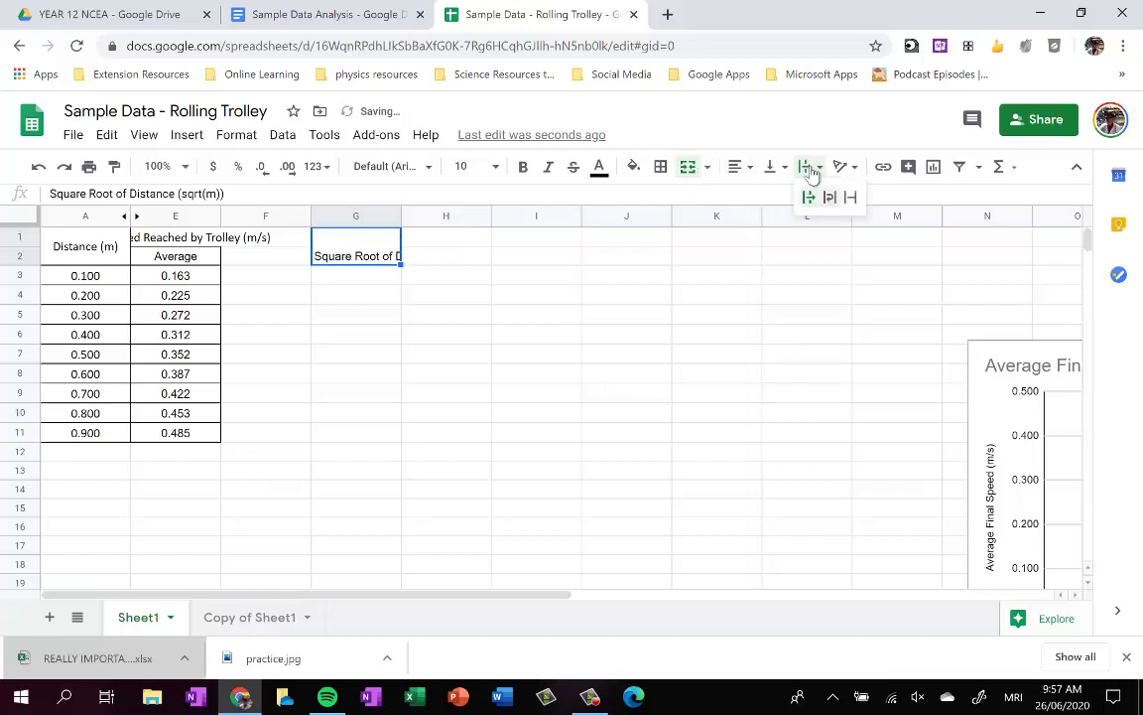
left_click(830, 197)
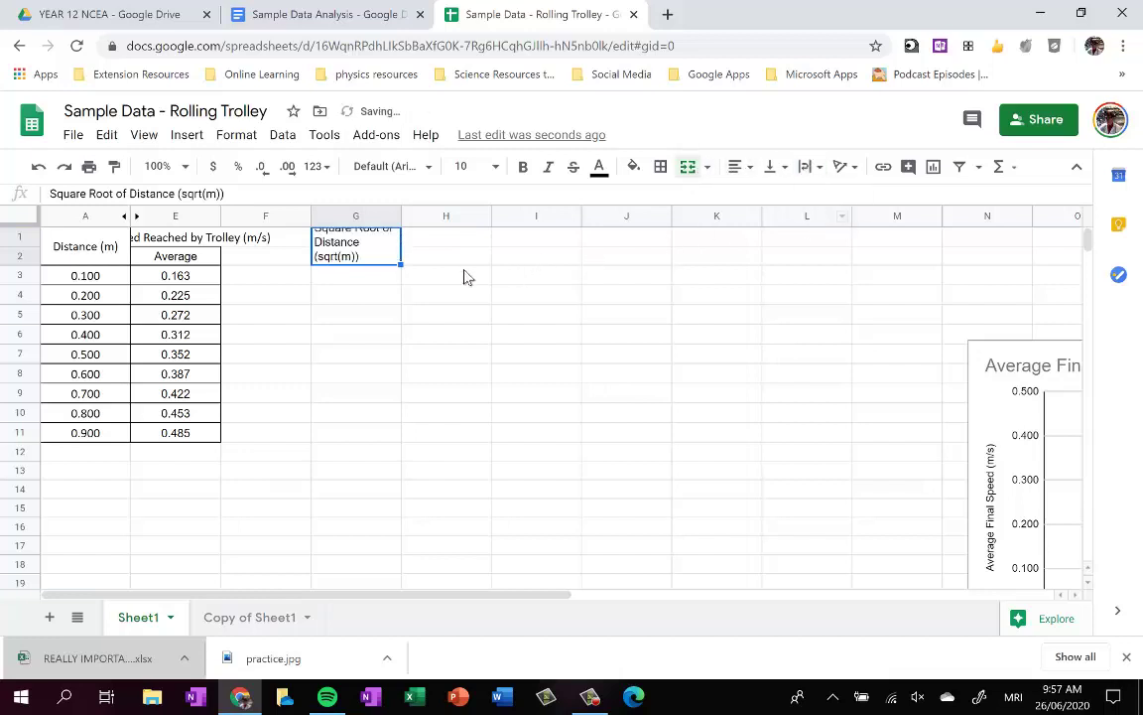
left_click_drag(402, 216, 429, 220)
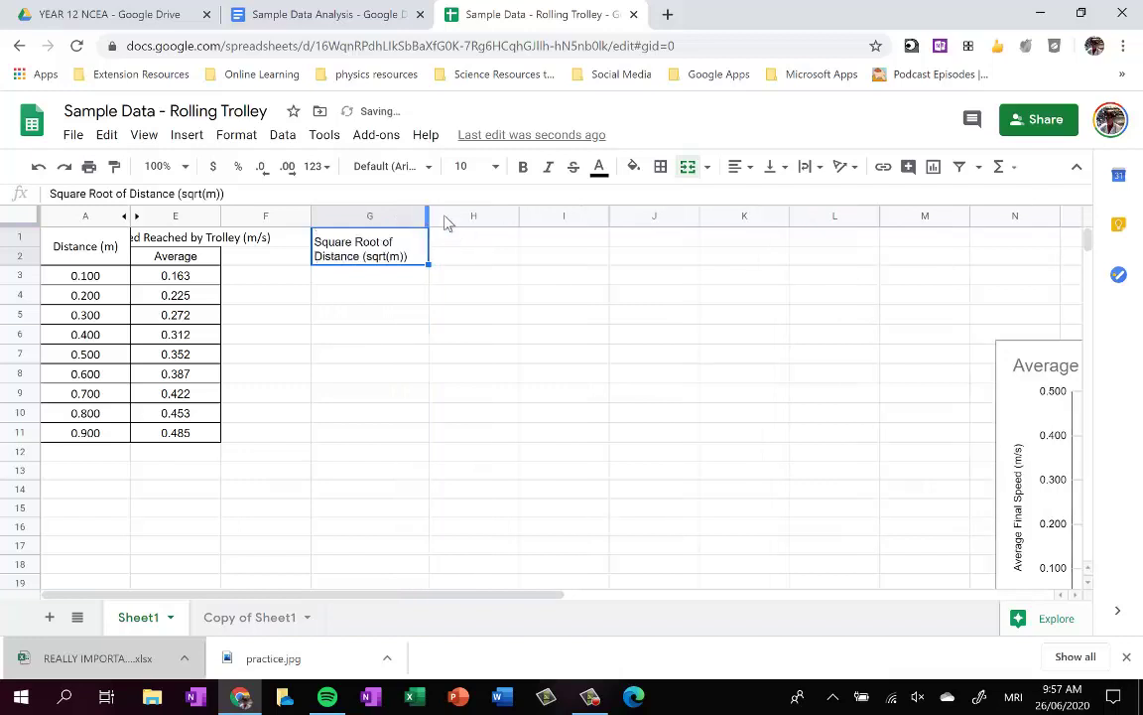
Widen column H to match column G and enter the header "Final Speed Reached (m/s)" in cell H1
left_click(472, 238)
left_click_drag(518, 215, 546, 216)
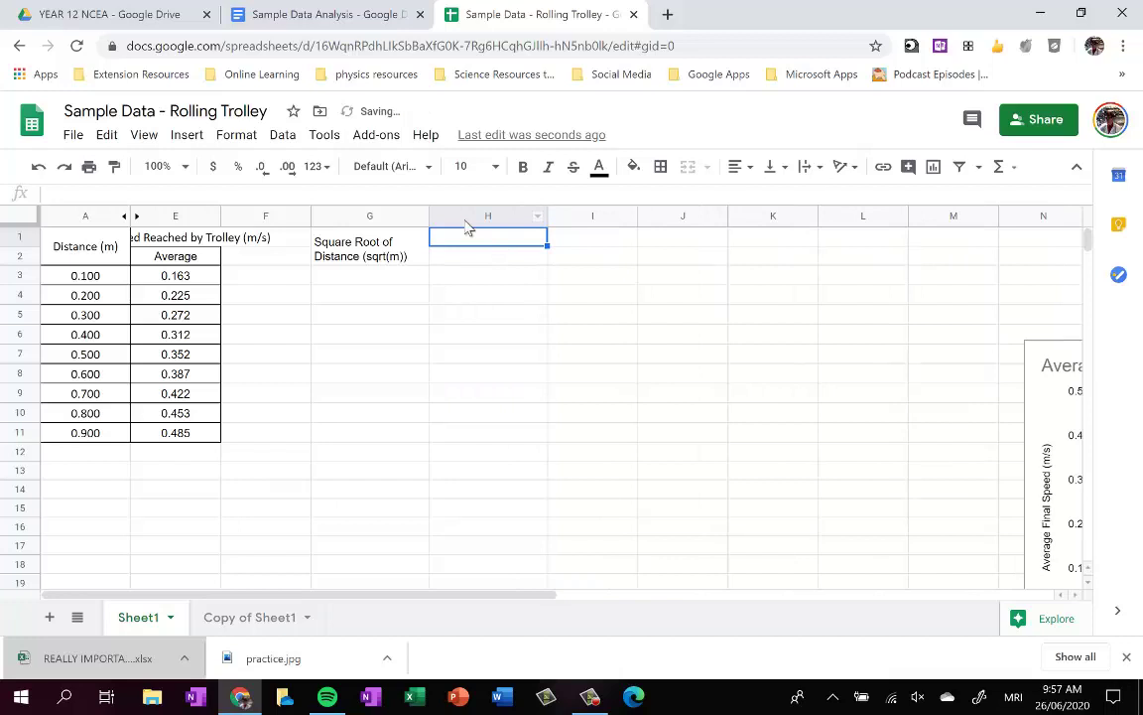
type("Final Sp")
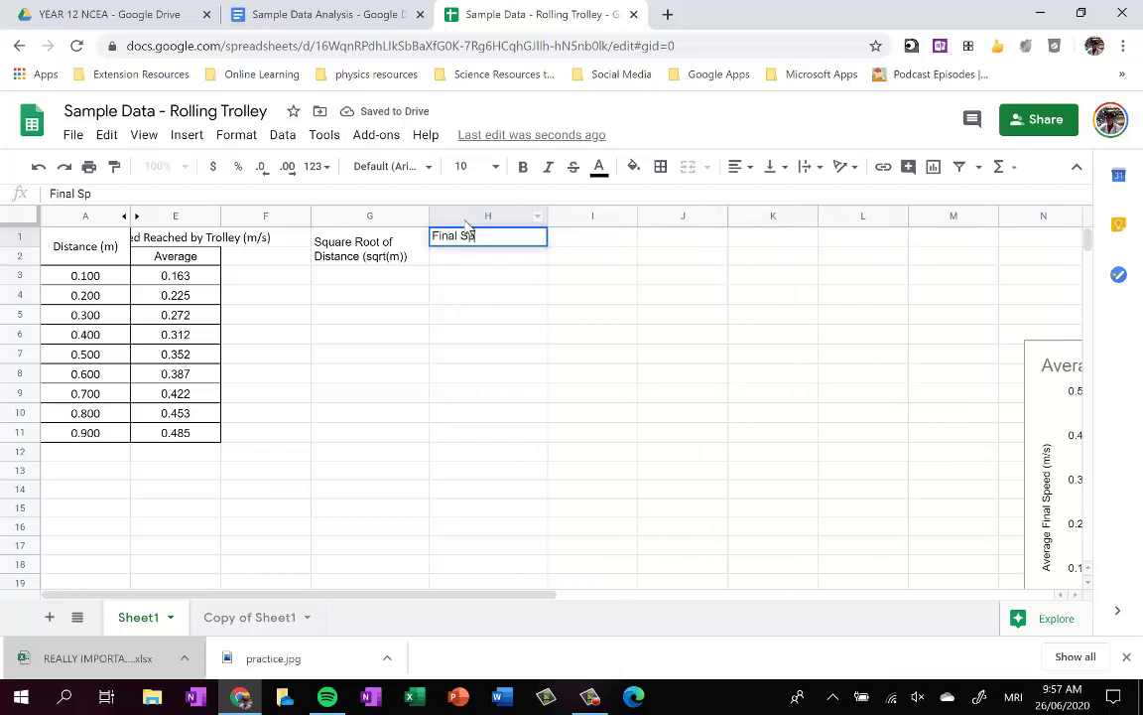
type("eed Reached")
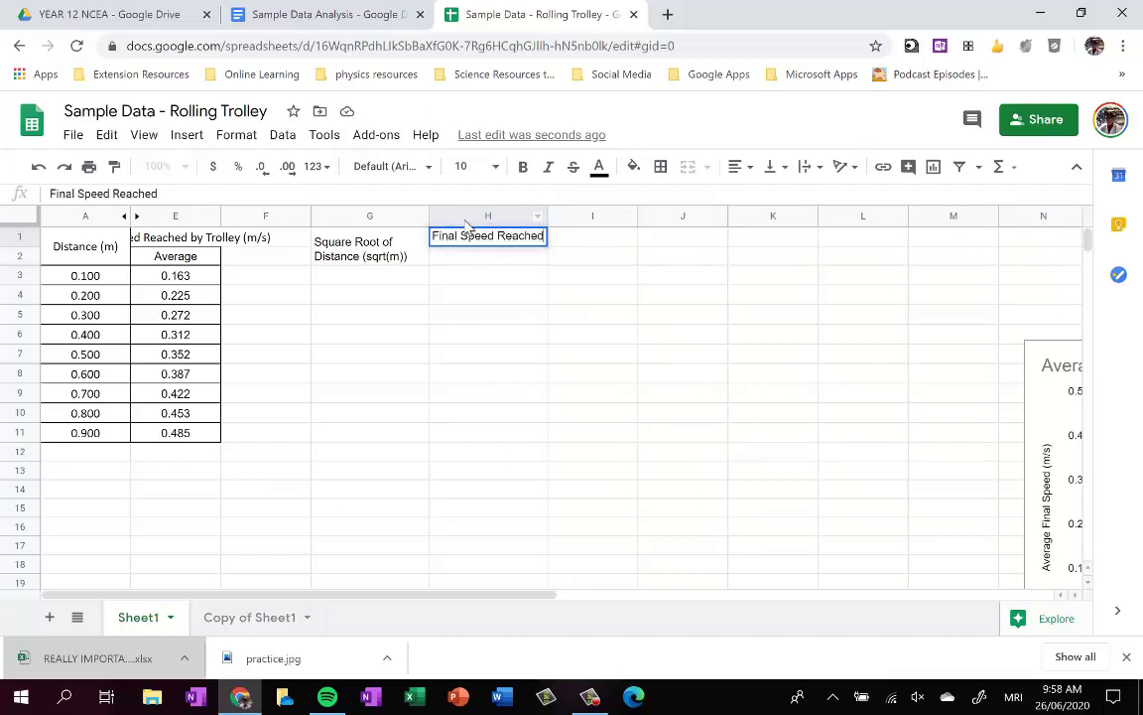
type(" (m/")
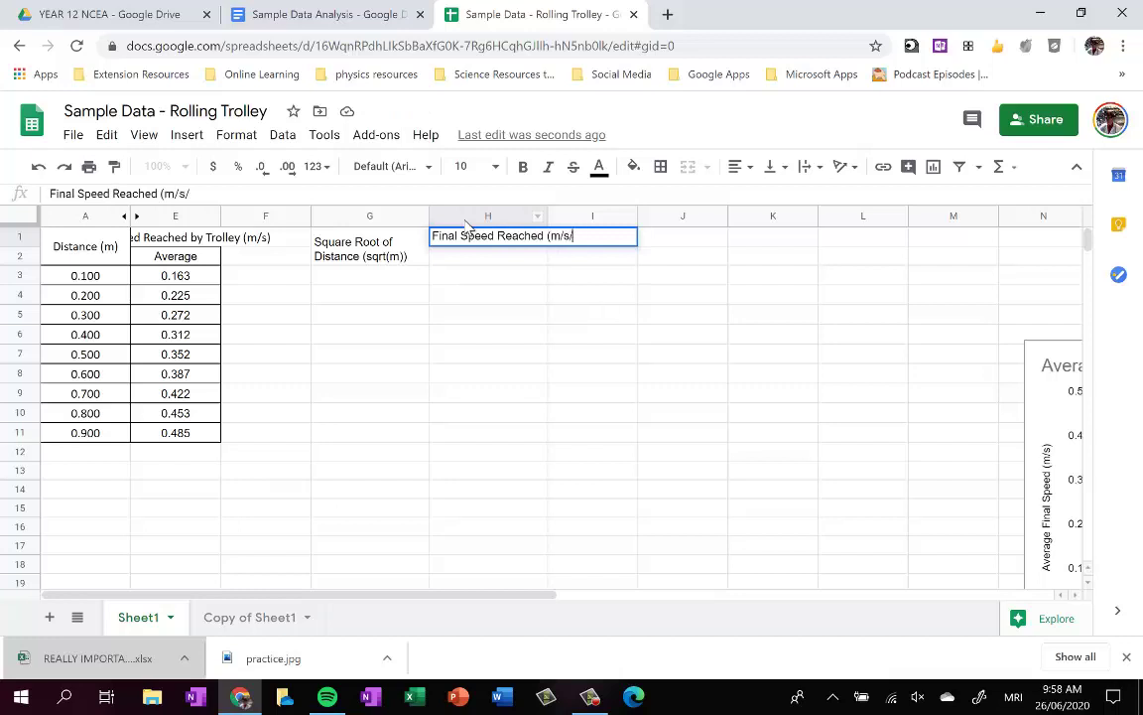
type("s)")
key("Return")
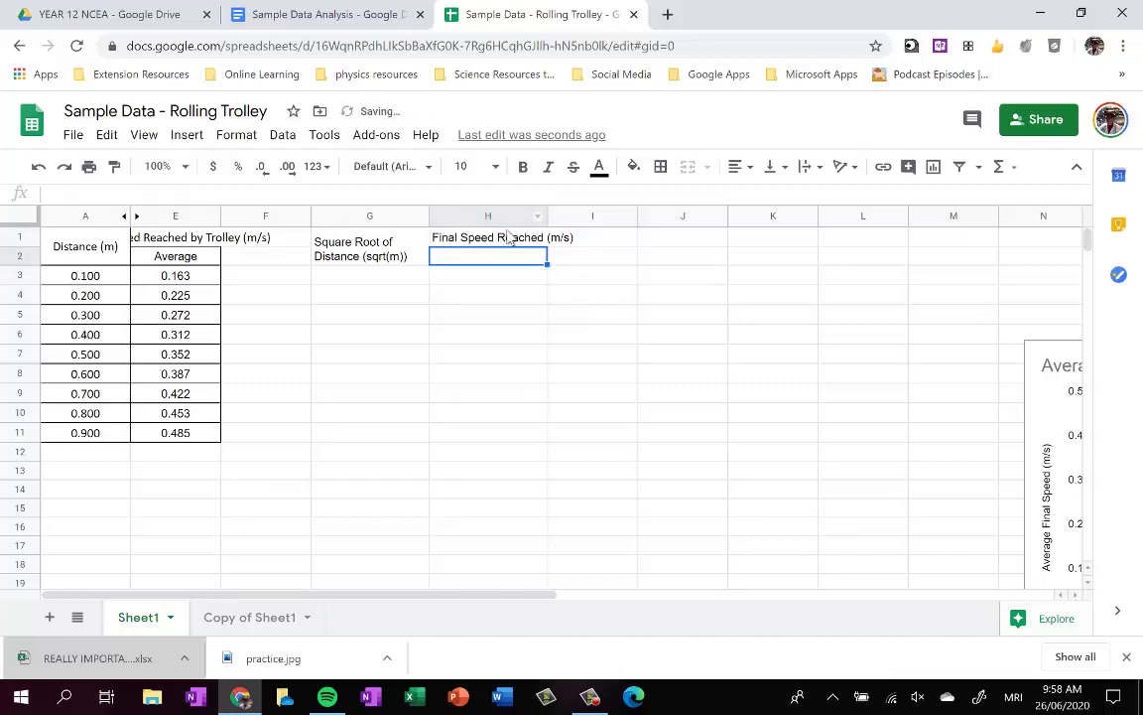
Wrap the text of the final speed header and merge cells H1:H2
left_click(505, 242)
left_click_drag(504, 241, 506, 256)
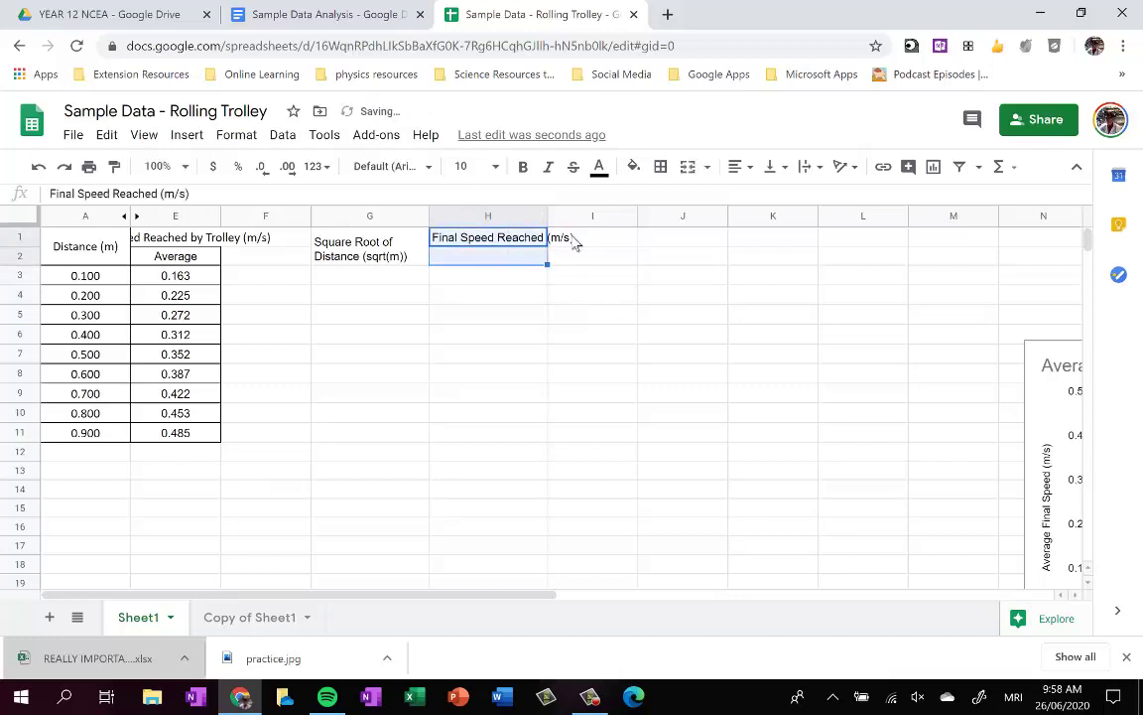
left_click(810, 167)
left_click(825, 197)
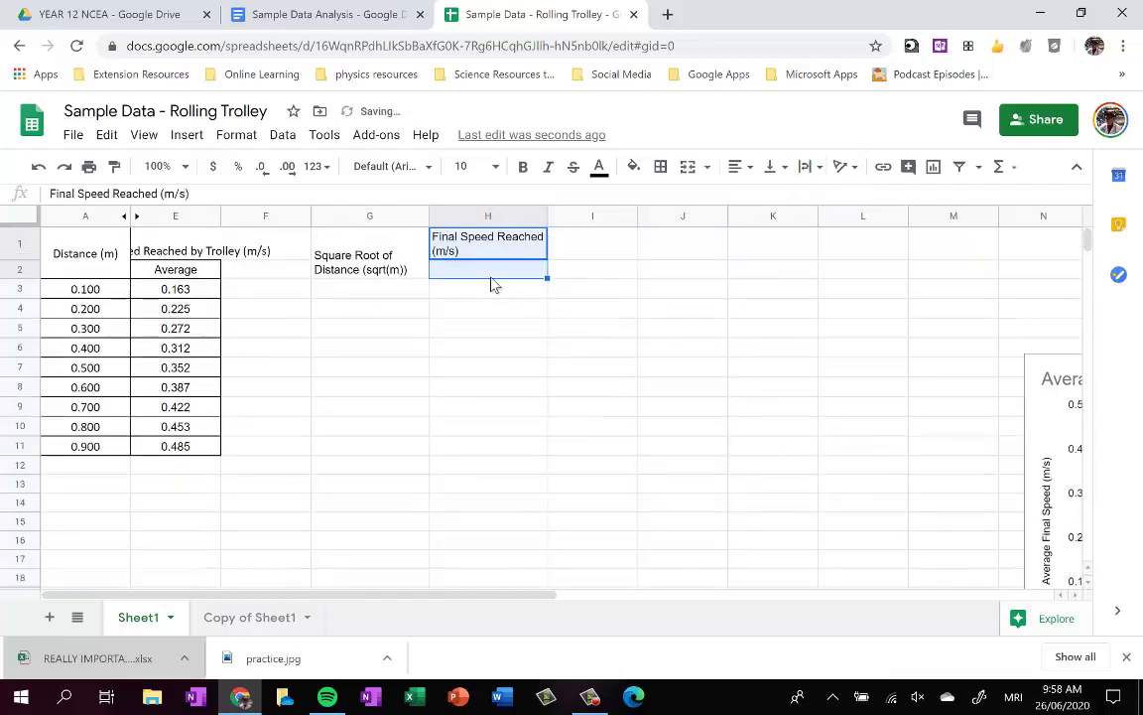
left_click(688, 167)
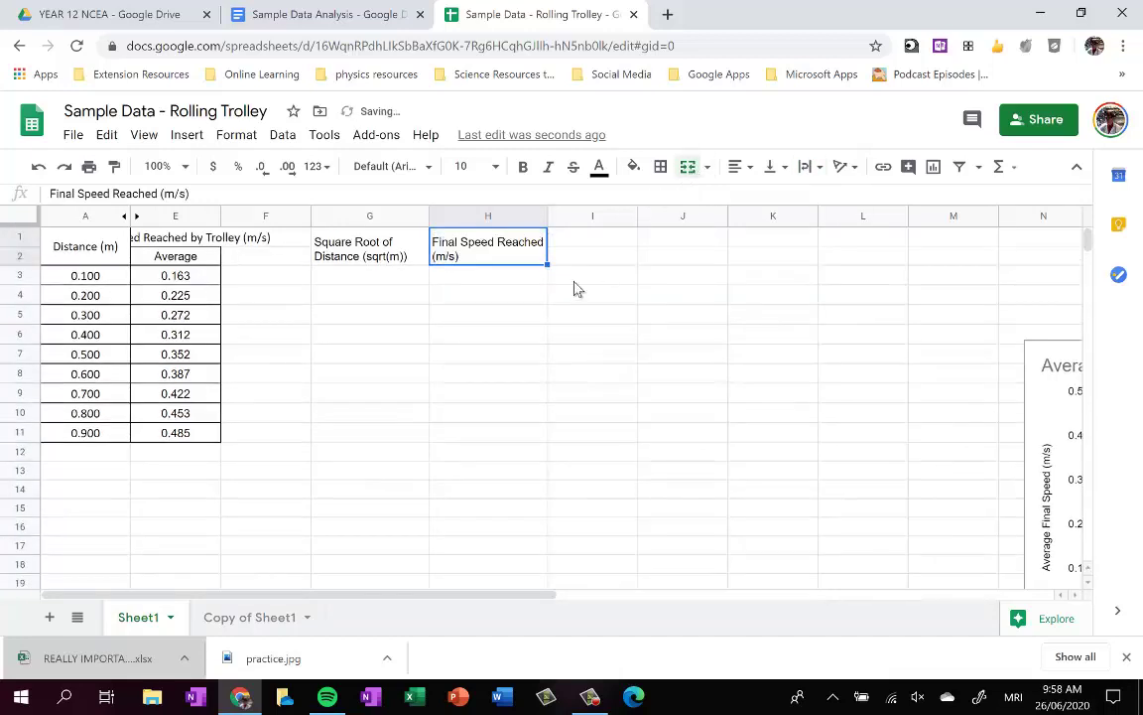
Calculate the square root of the first distance in cell G3 with the formula =sqrt(A3)
left_click(408, 280)
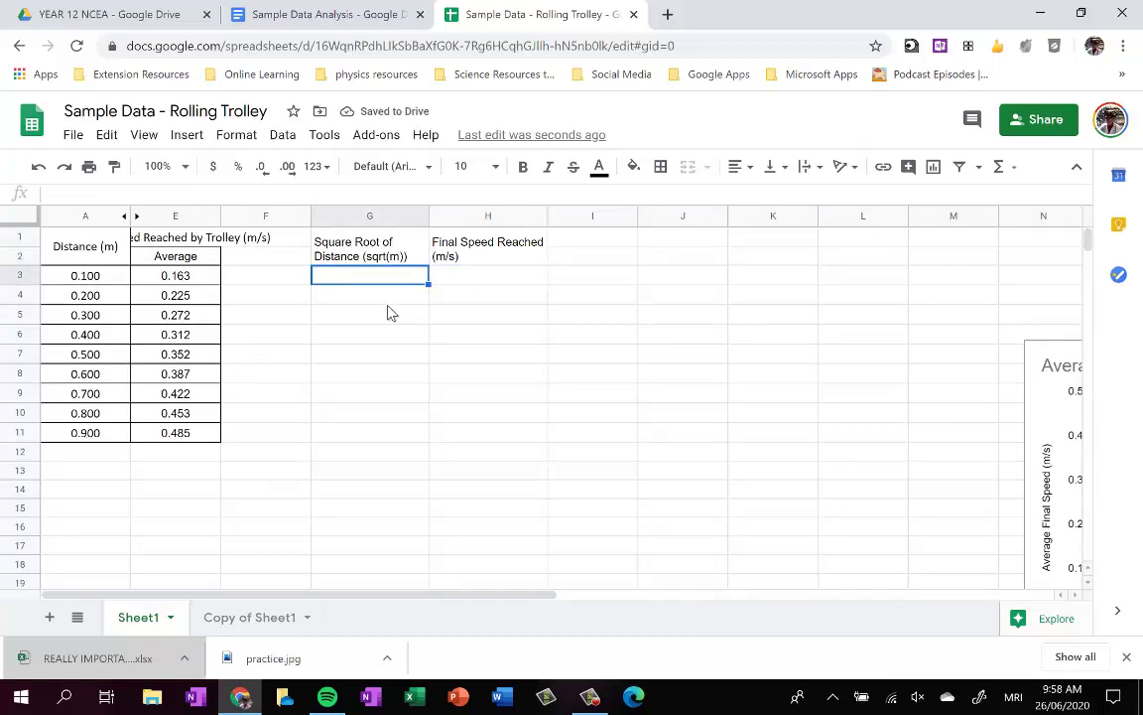
type("=")
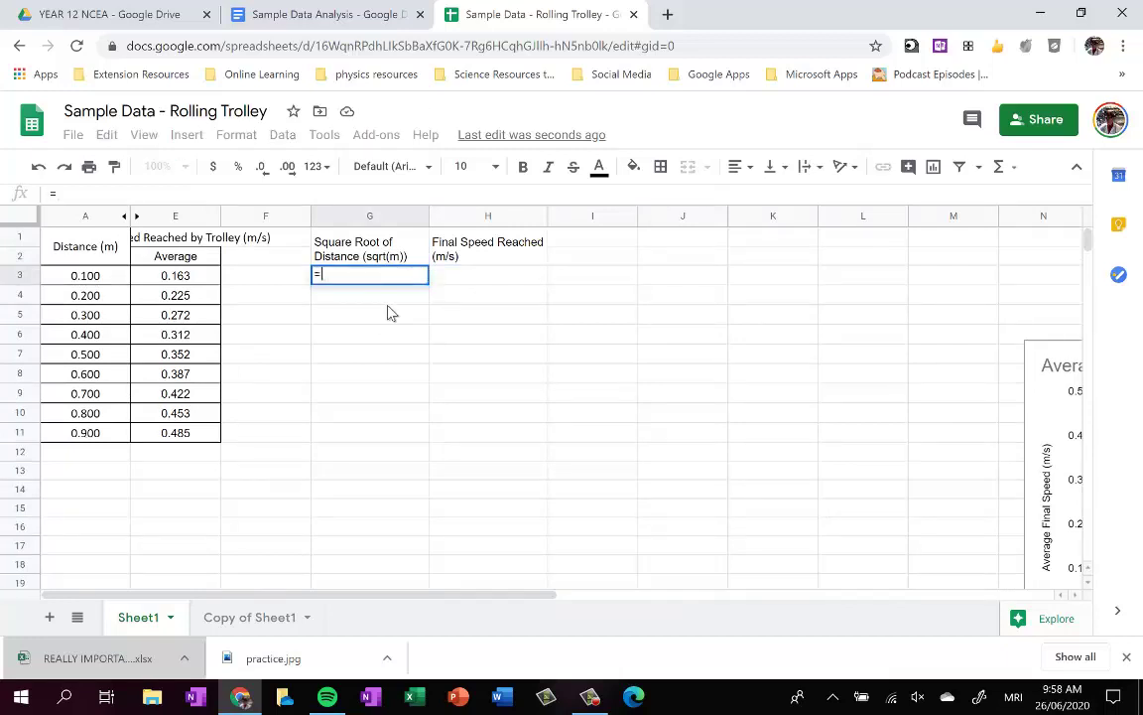
type("sqrt")
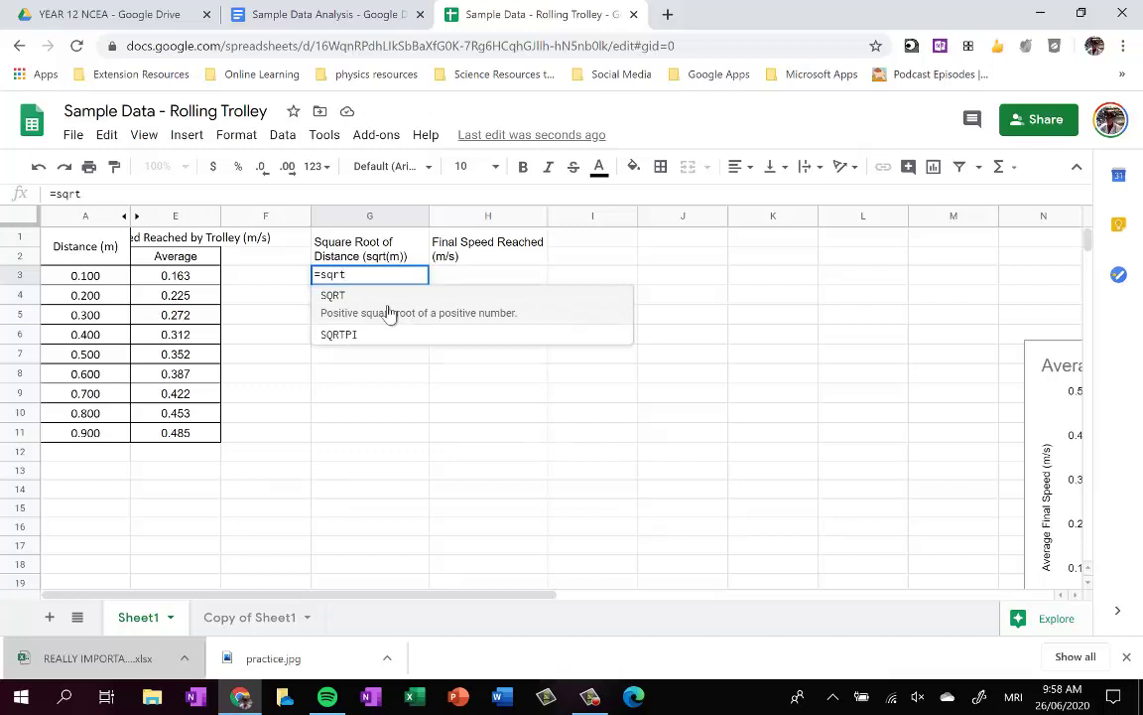
type("(")
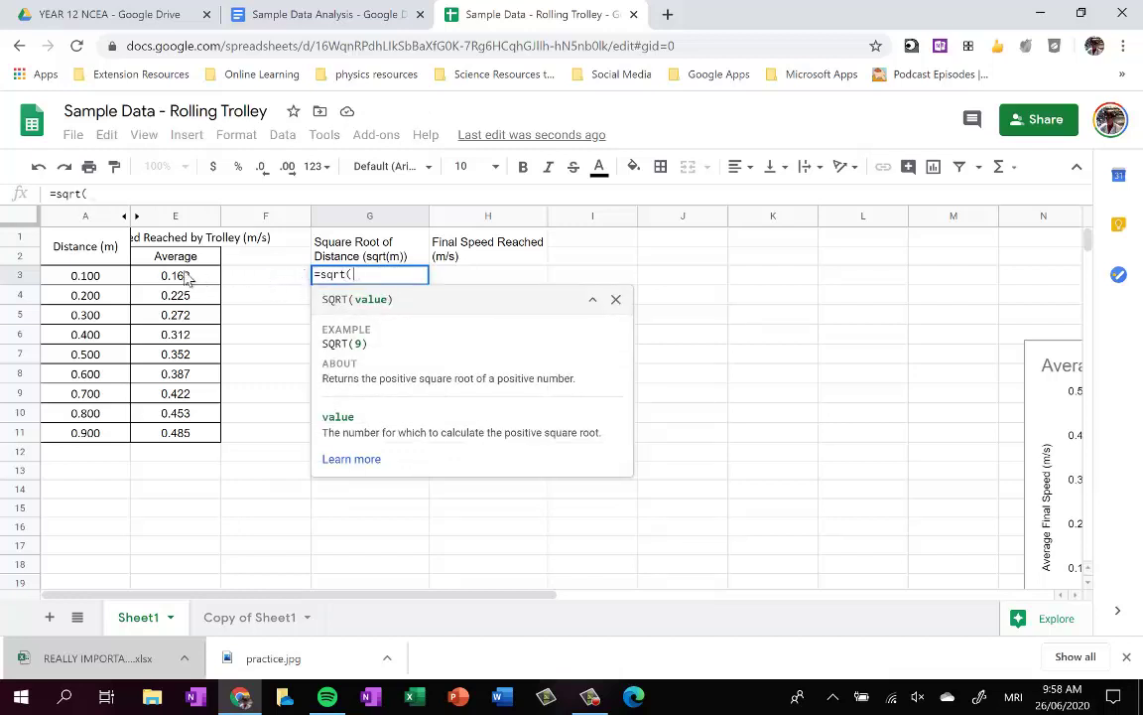
left_click(102, 283)
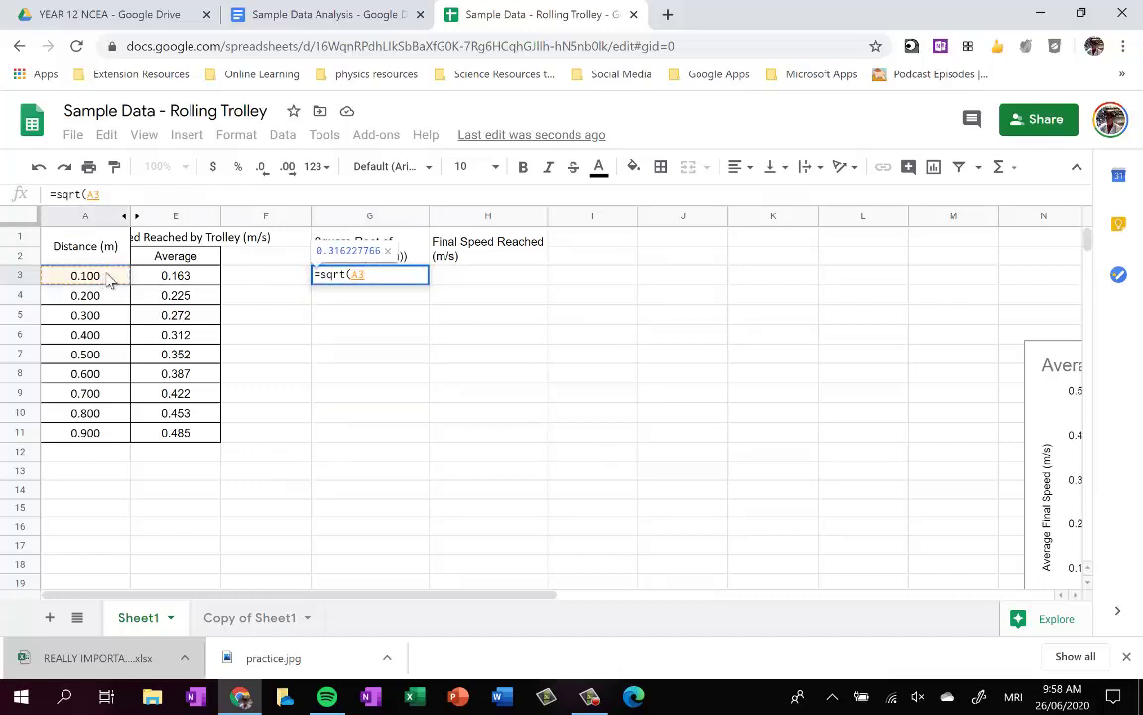
type(")")
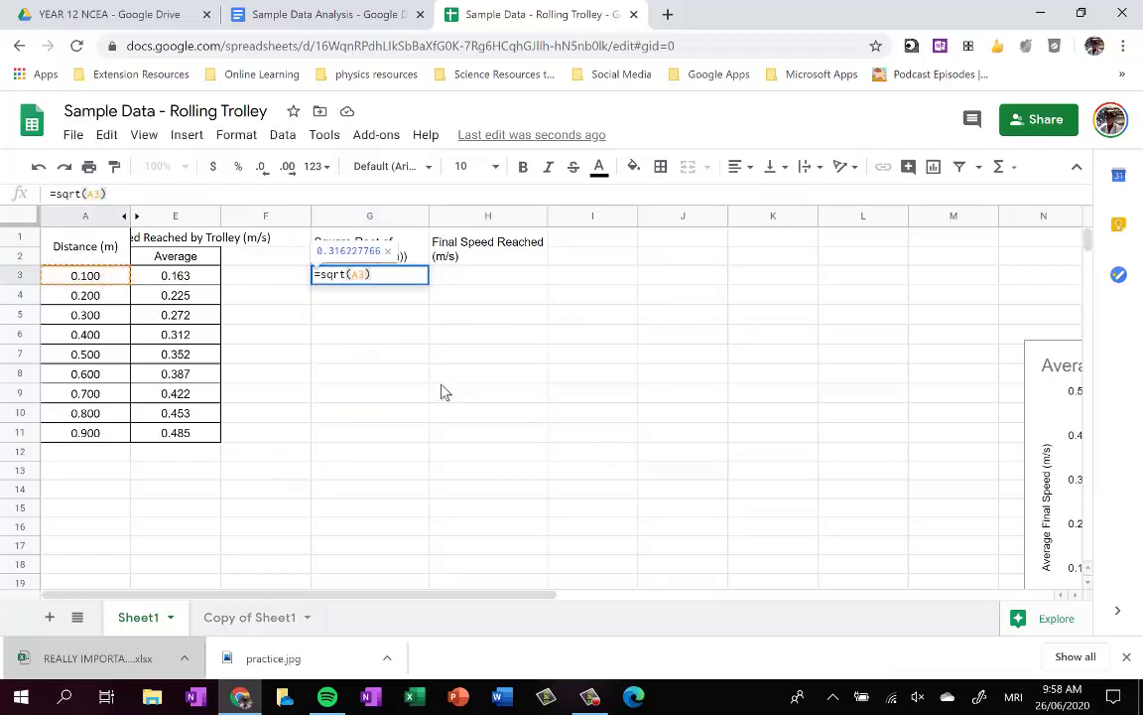
key("Return")
Fill the square root formula down from G3 to G11 and display the values with three decimal places
left_click(370, 276)
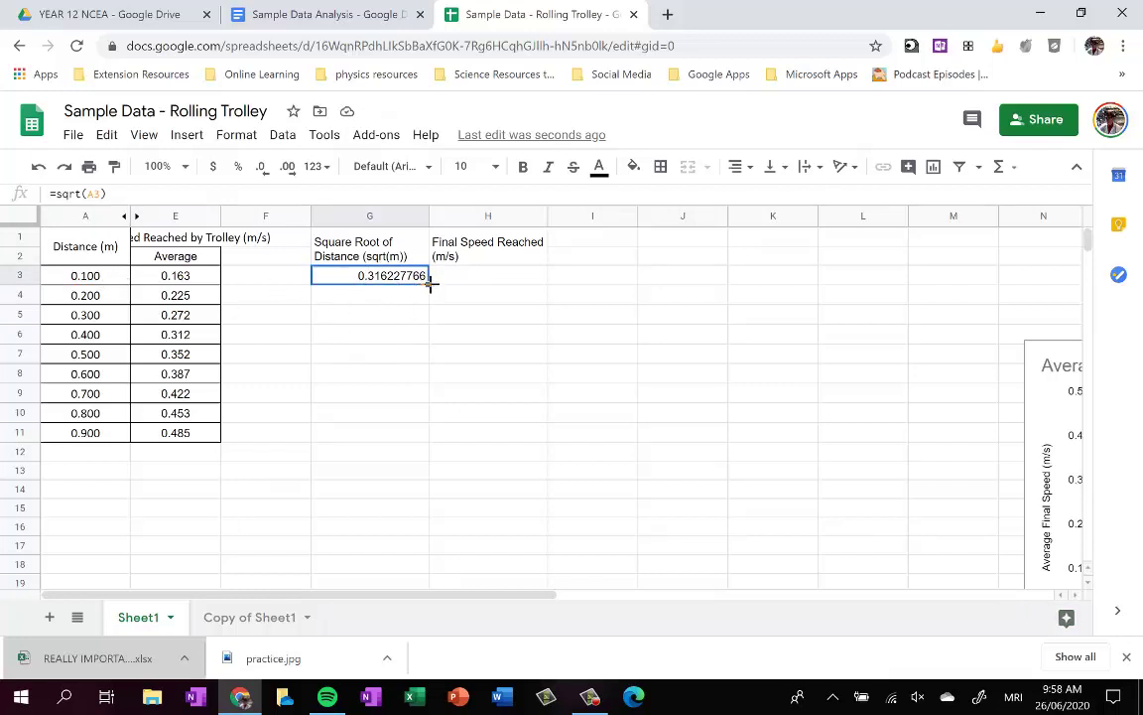
left_click_drag(430, 288, 414, 438)
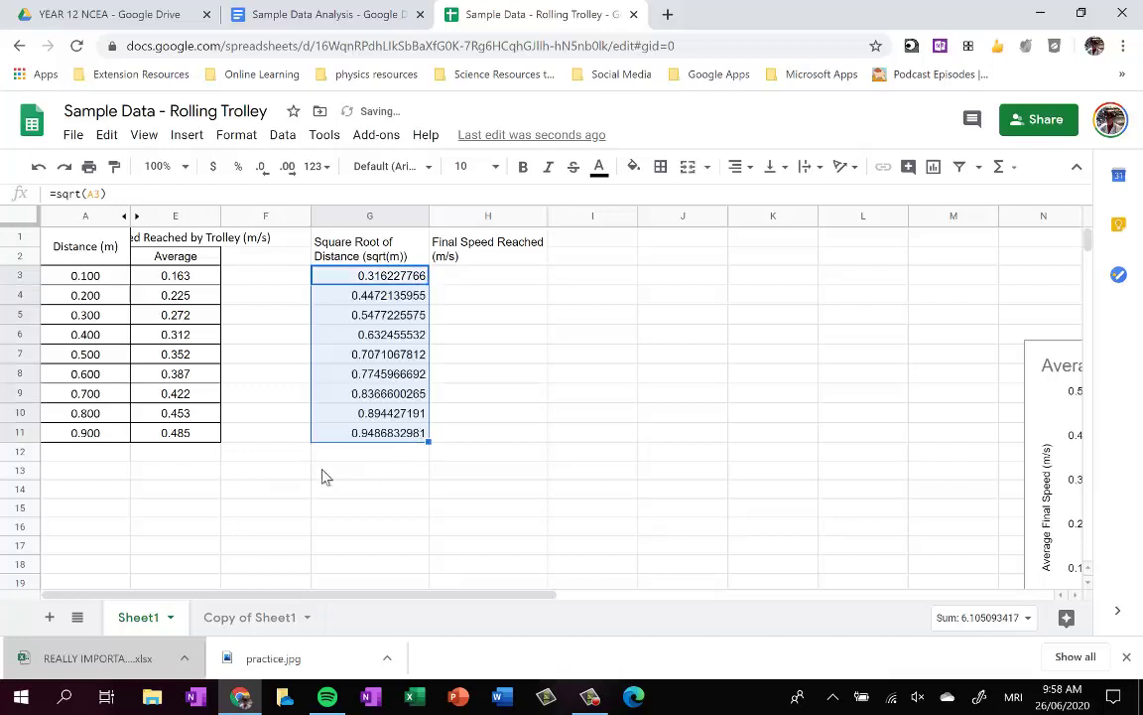
left_click(264, 168)
left_click(264, 169)
left_click(264, 169)
left_click(264, 169)
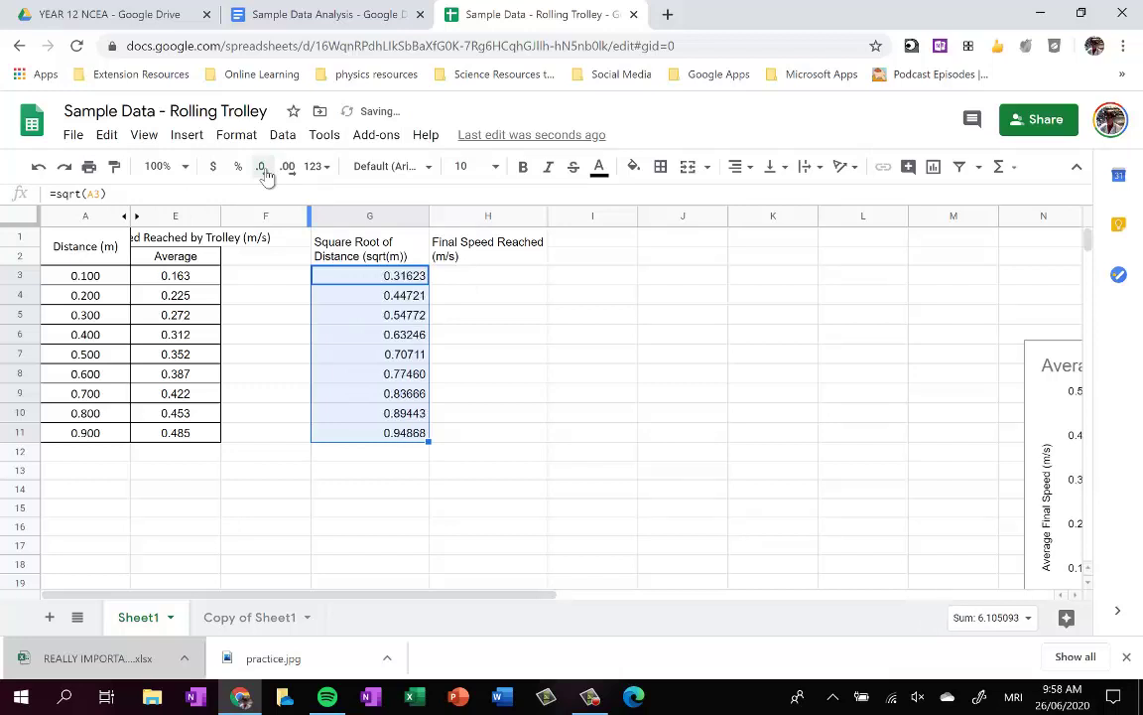
left_click(264, 169)
left_click(264, 169)
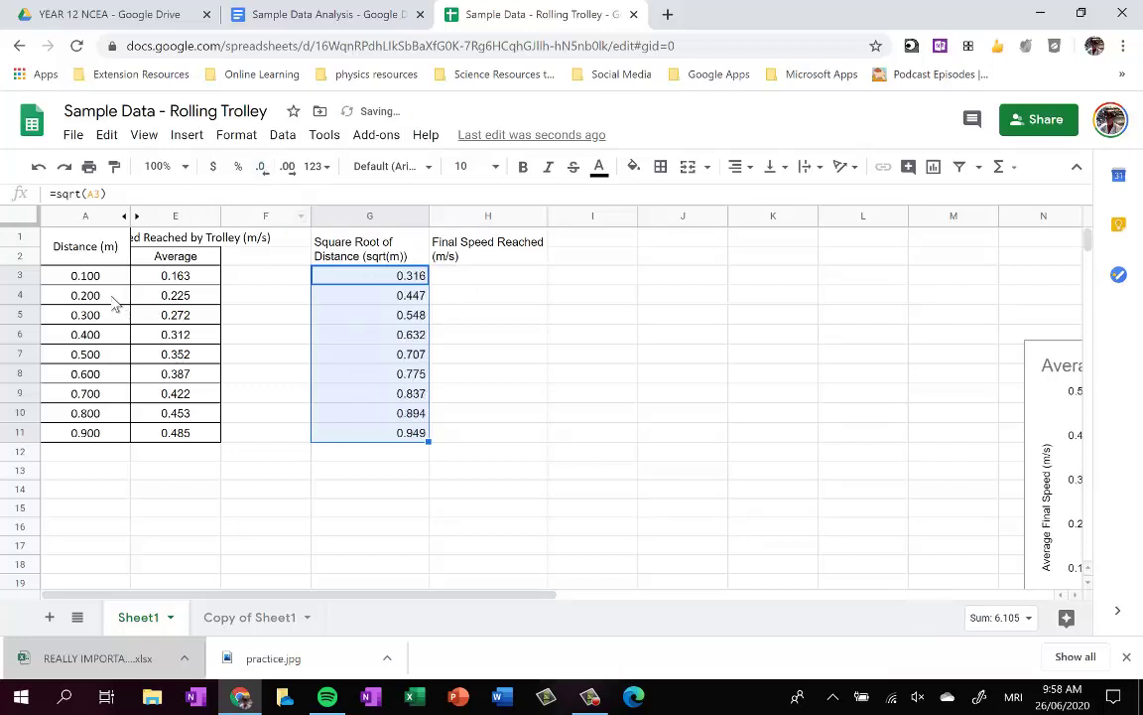
Reference the average speed in cell H3 with =E3 and fill the formula down to H11
left_click(502, 282)
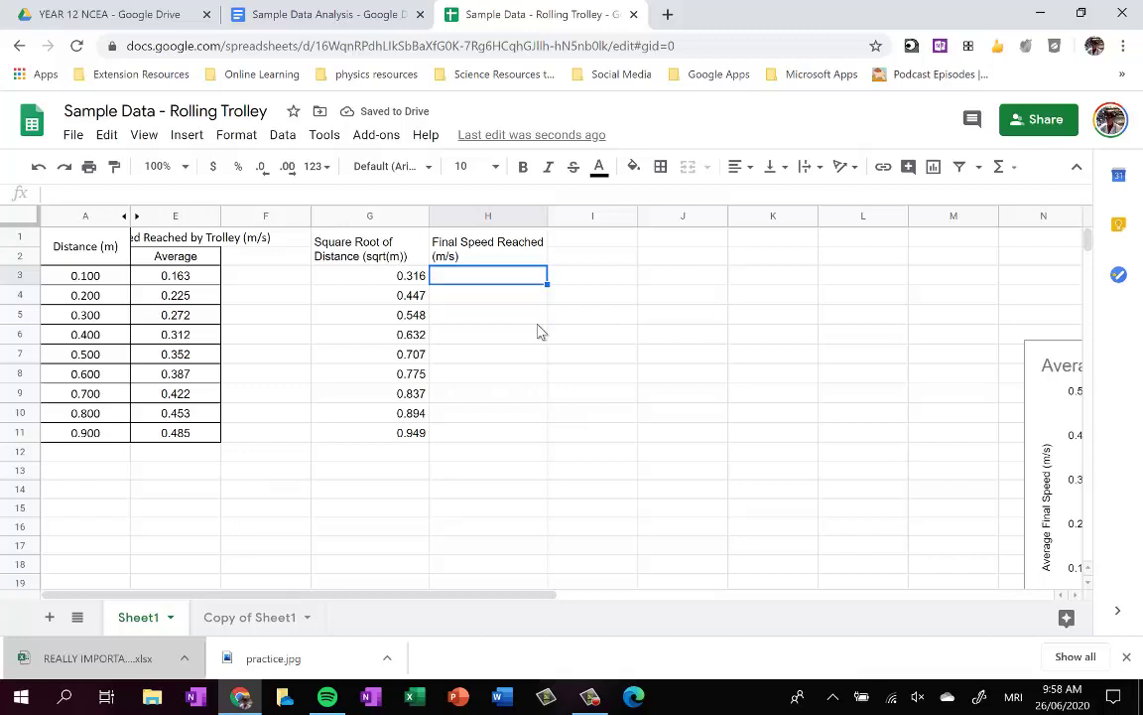
type("=")
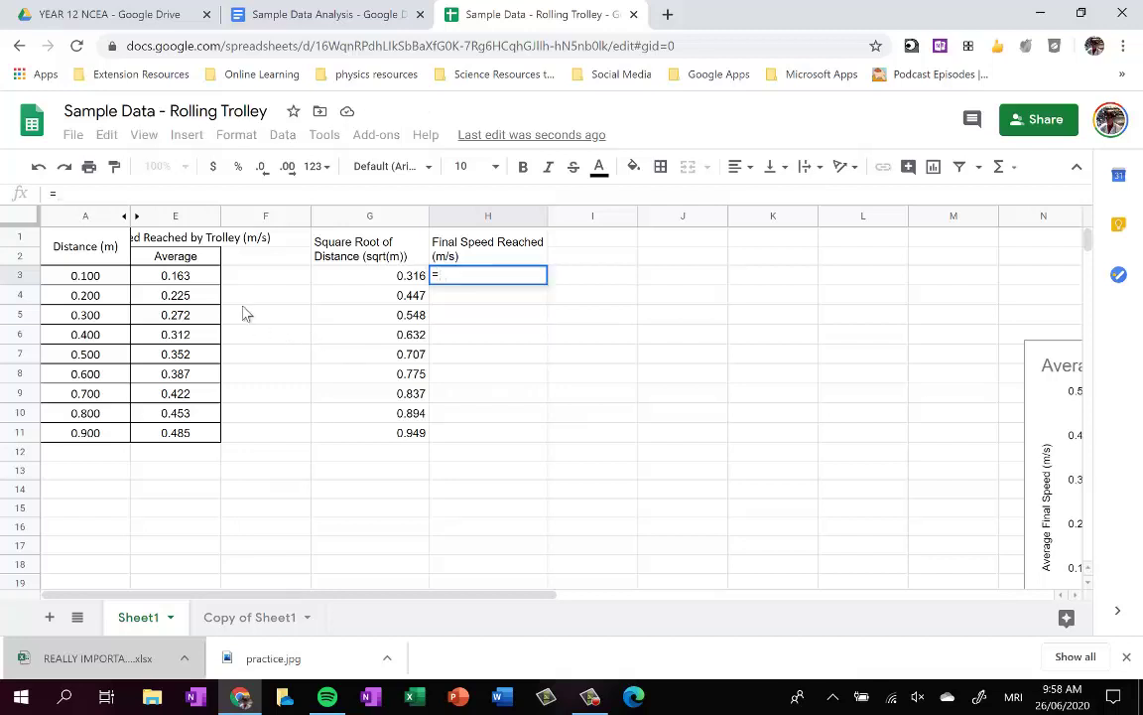
left_click(202, 280)
key("Return")
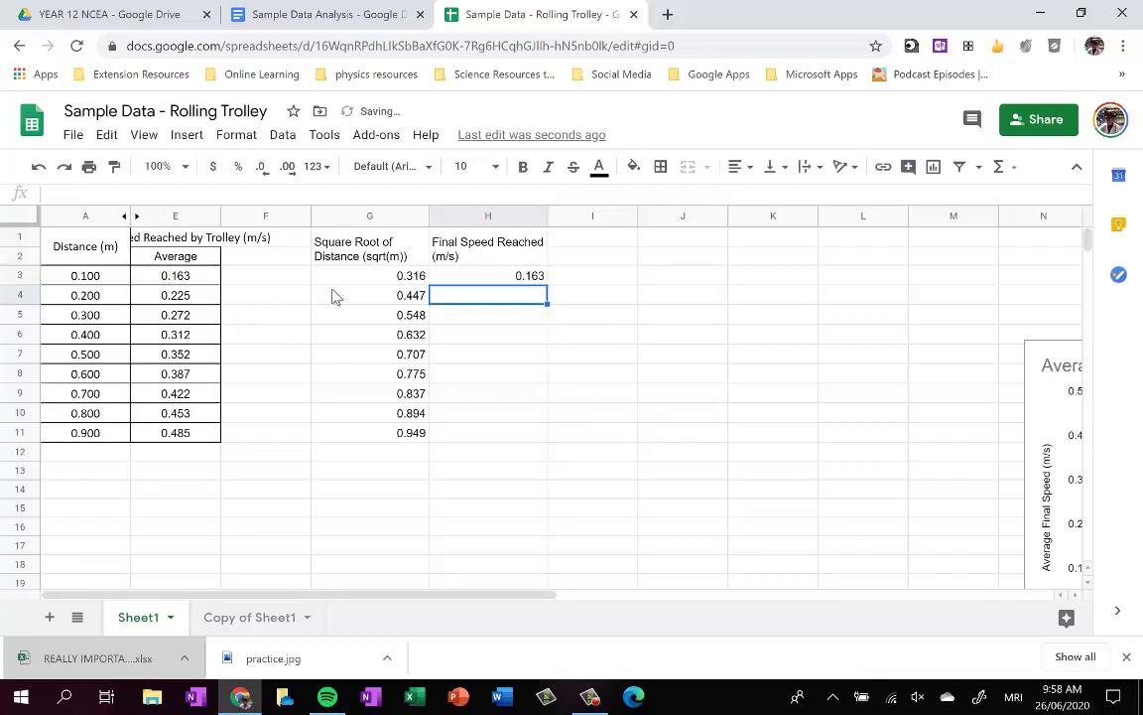
left_click(529, 276)
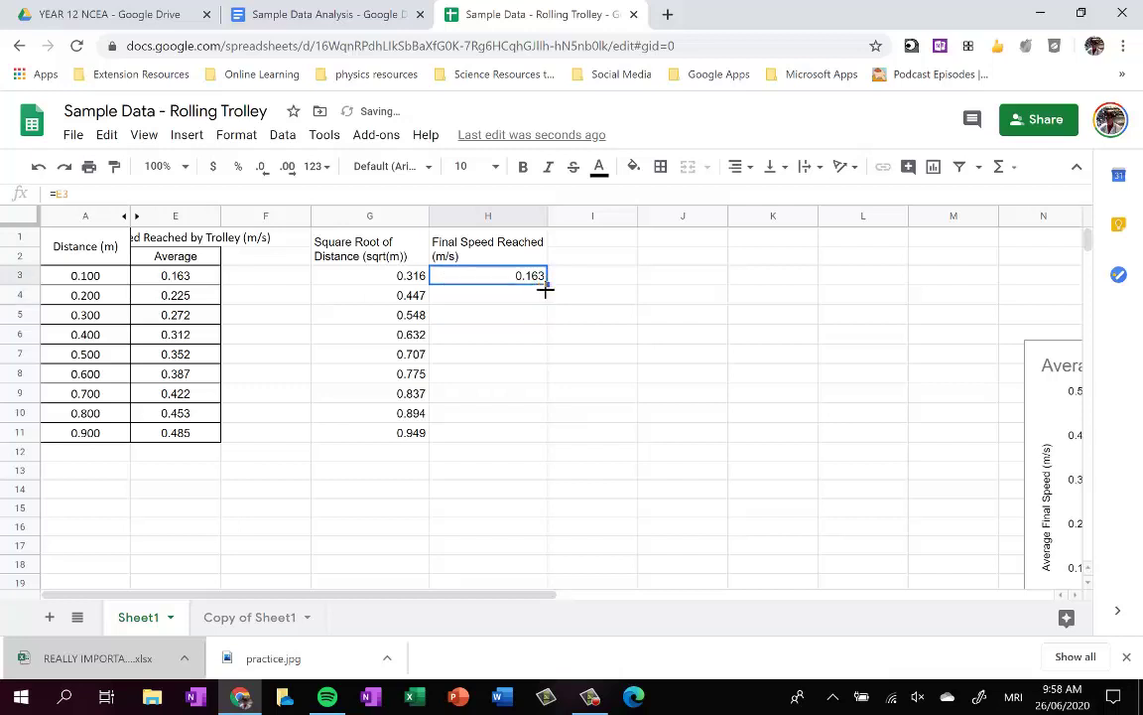
left_click_drag(545, 286, 533, 434)
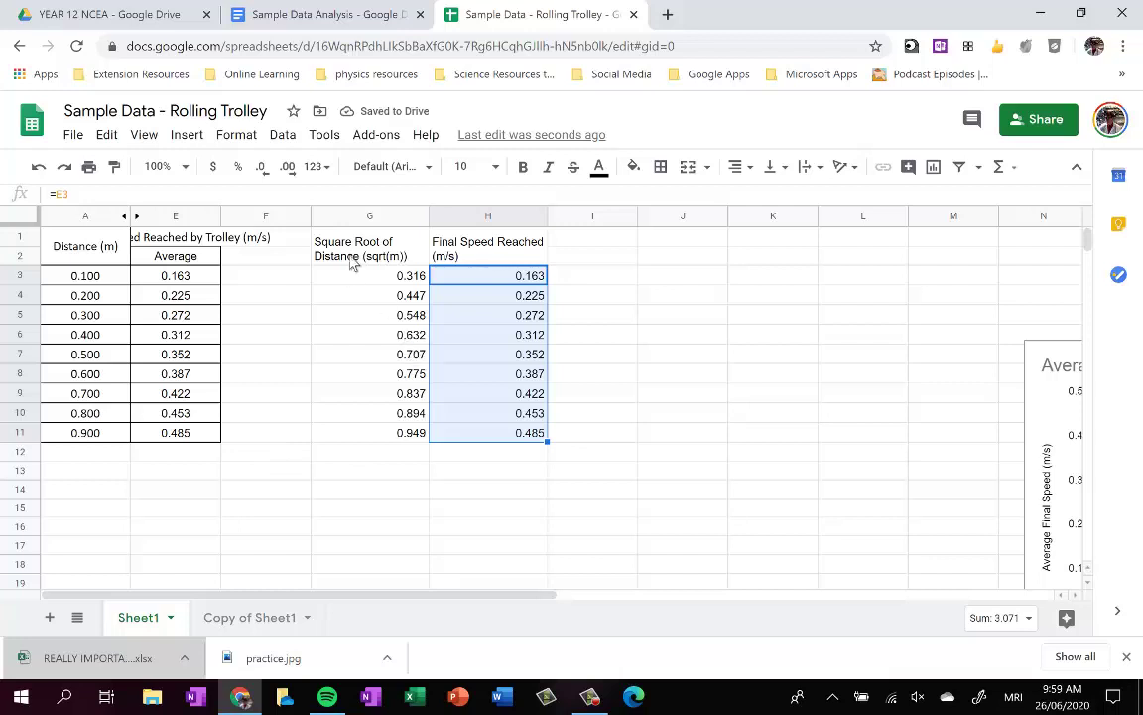
Apply all borders to the new table in G1:H11 and centre its contents horizontally
left_click_drag(355, 255, 472, 434)
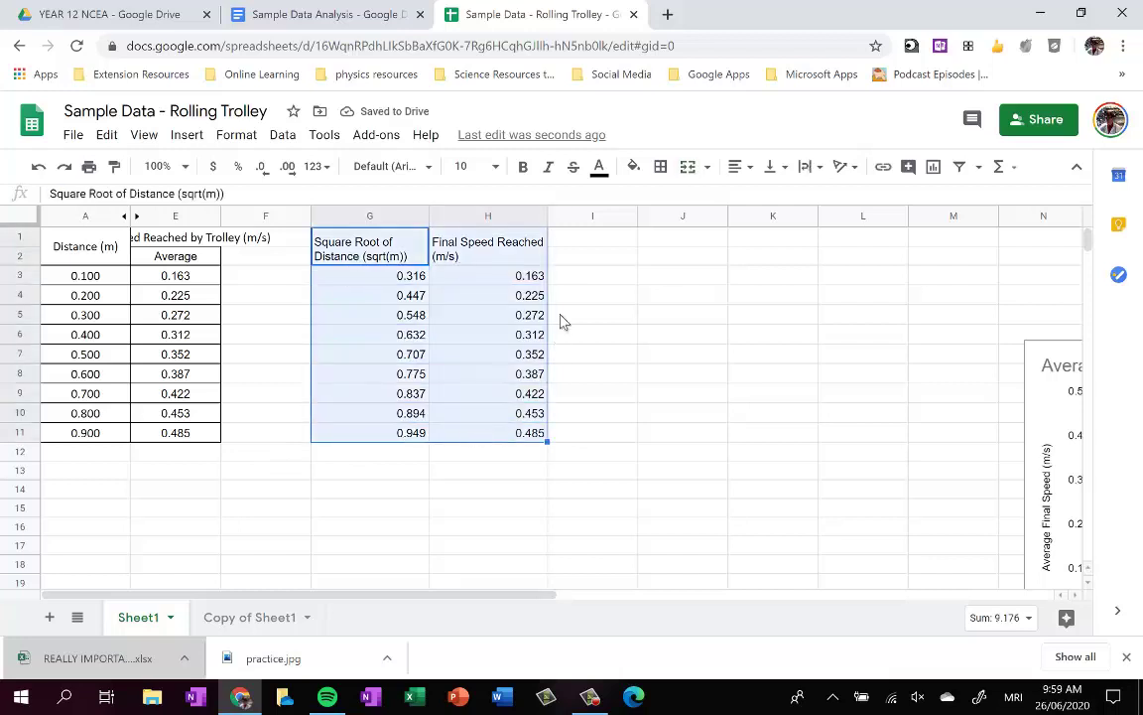
left_click(660, 167)
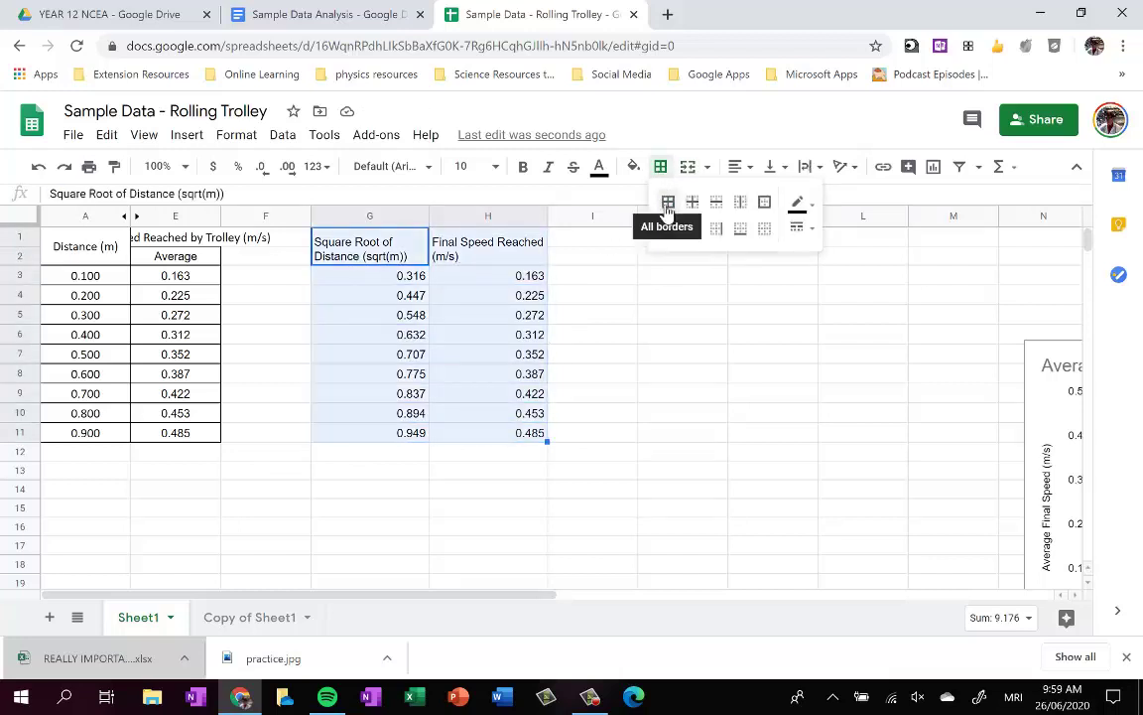
left_click(668, 204)
left_click(737, 167)
left_click(756, 196)
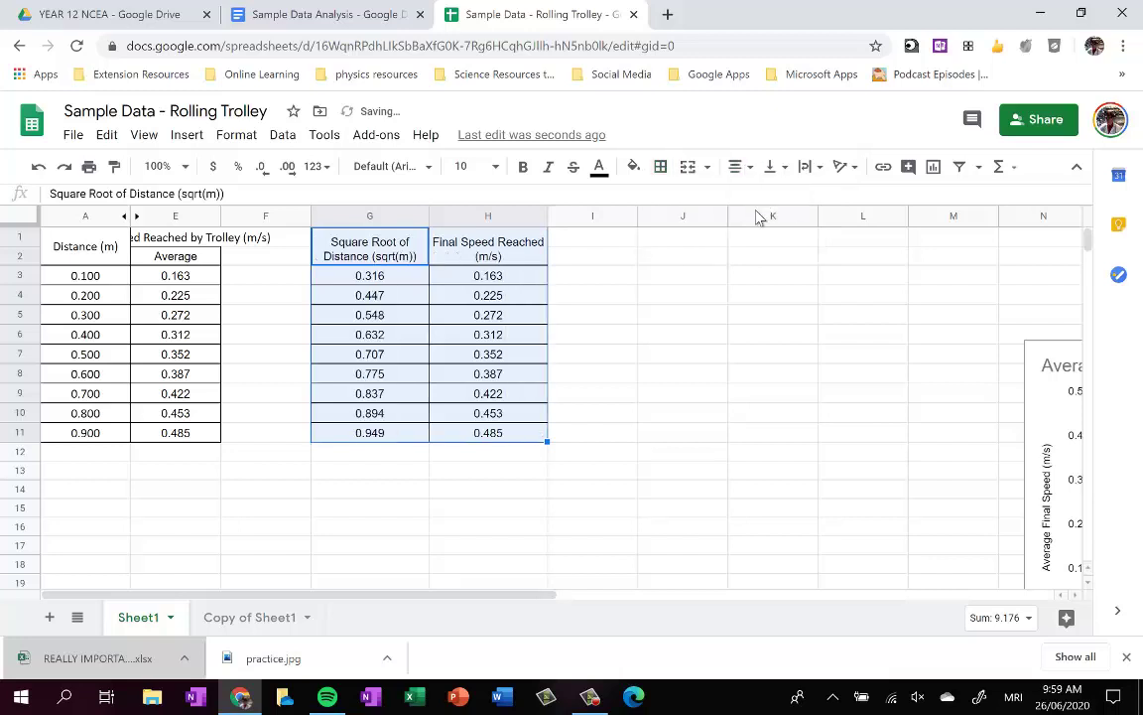
left_click(535, 472)
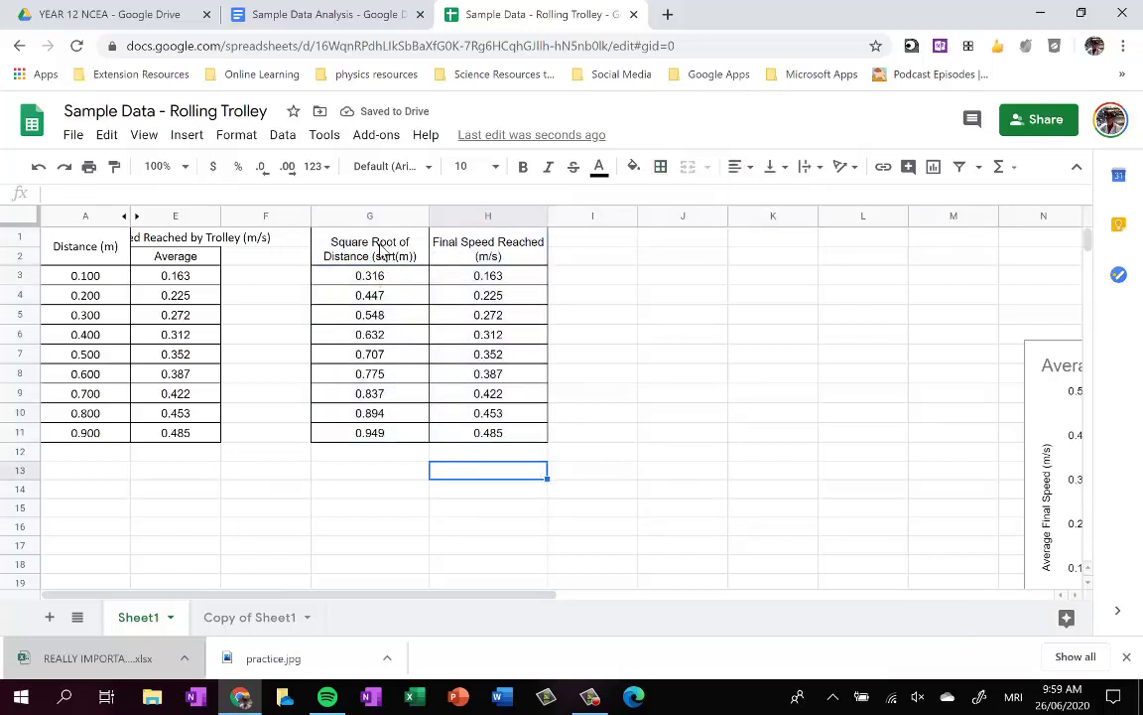
Copy the table G1:H11 and paste it unlinked under the "Transformed Data Table:" heading in the Sample Data Analysis document
left_click_drag(377, 248, 500, 434)
key("ctrl+c")
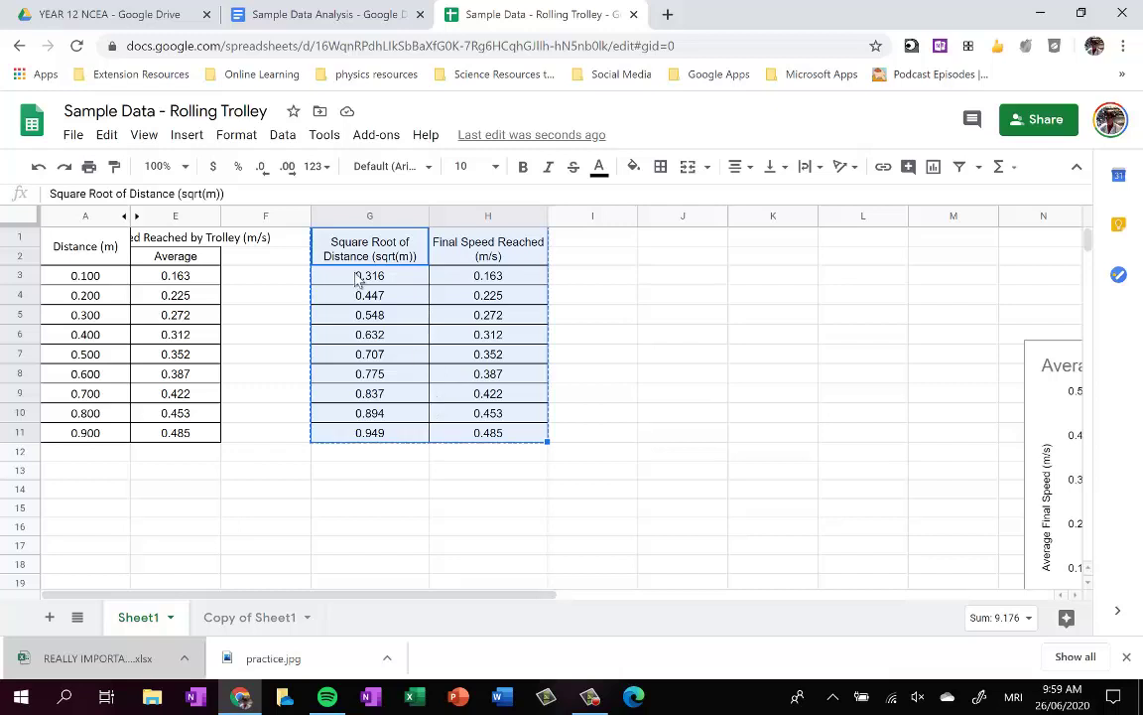
left_click(270, 18)
scroll(249, 411, "down", 2)
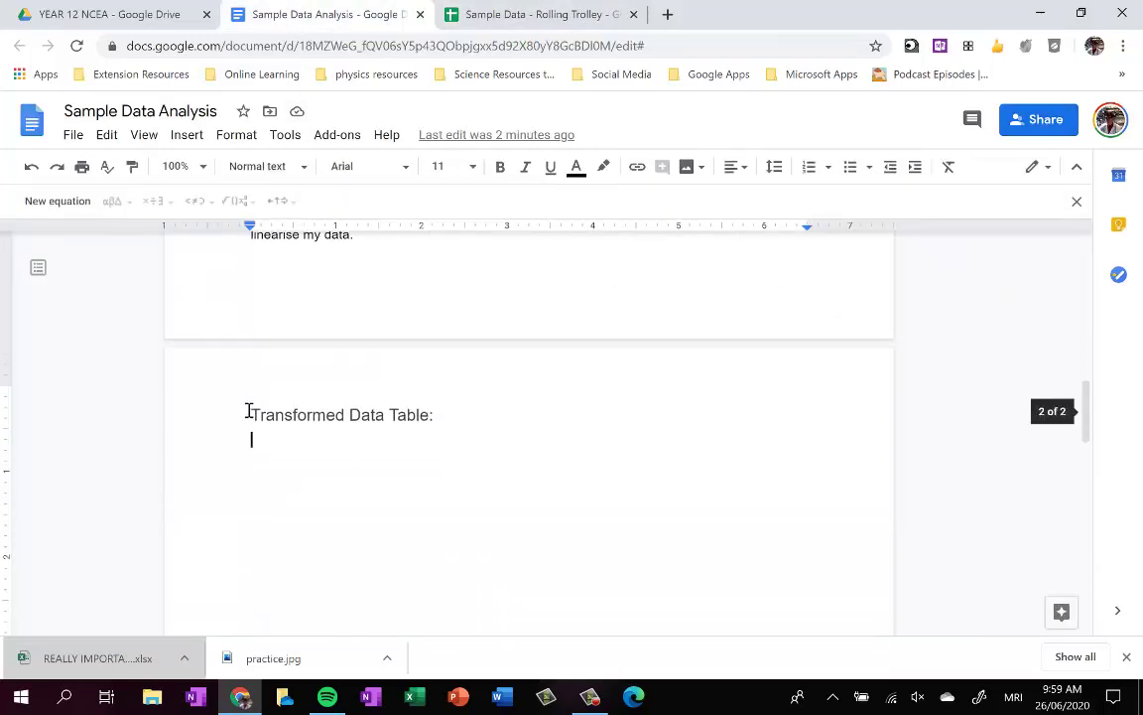
key("ctrl+v")
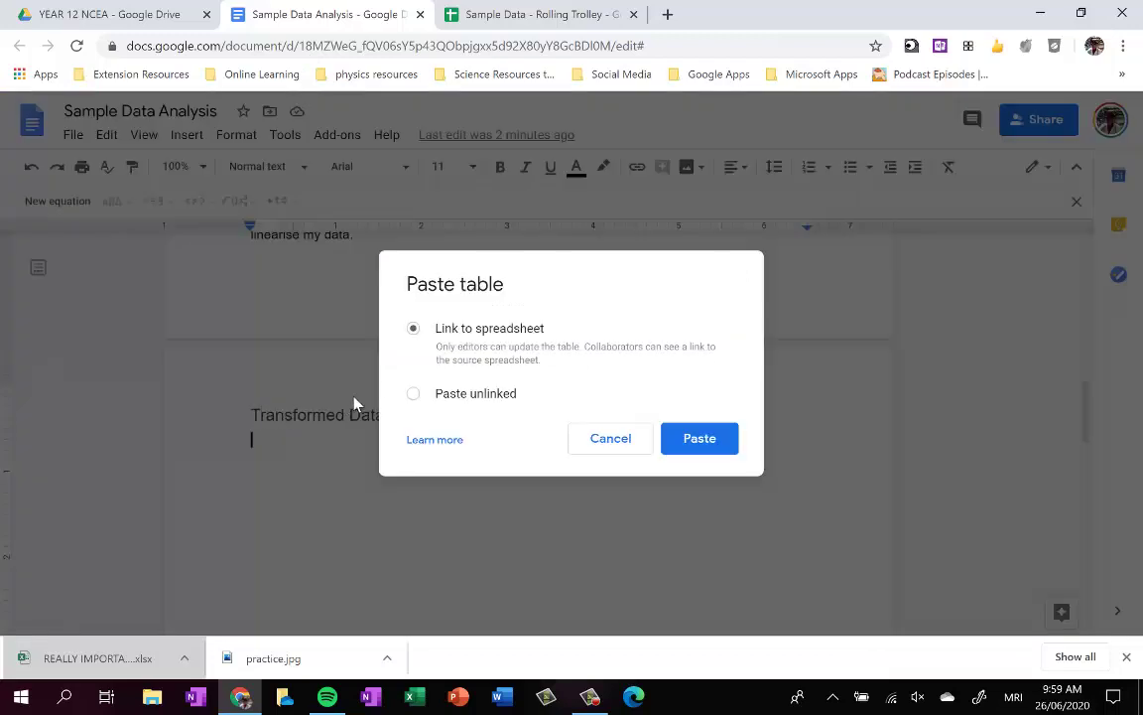
left_click(413, 393)
left_click(684, 449)
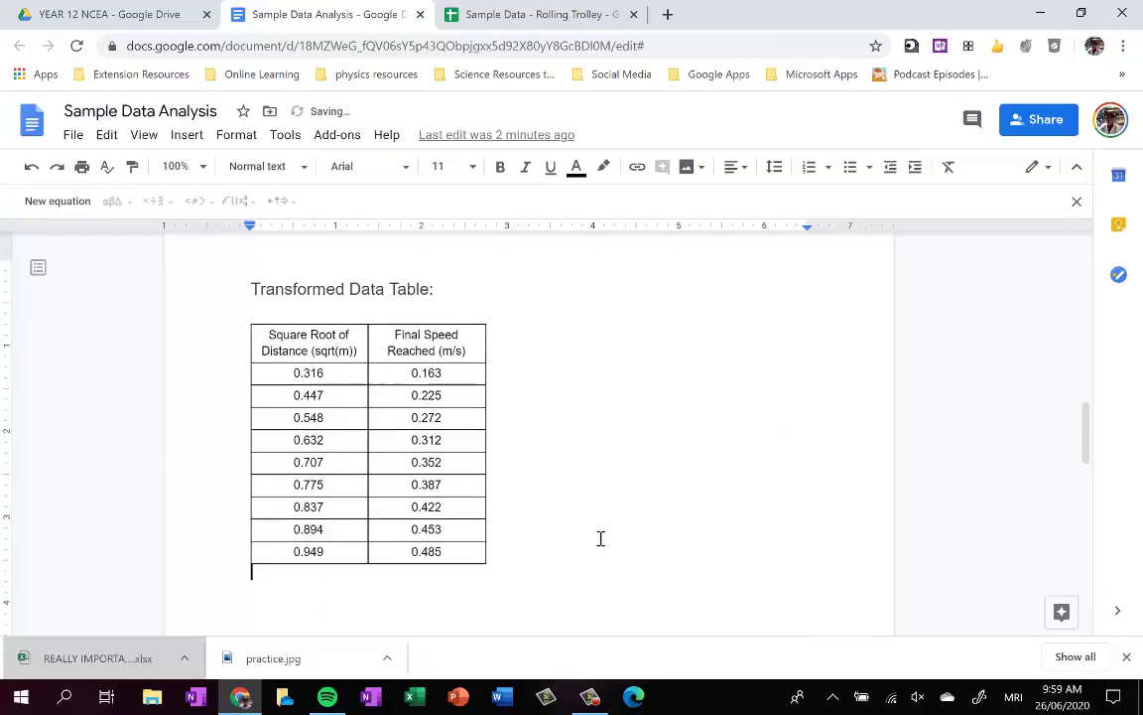
Below the table, write "To determine the square root of the distance, I did the following (for the first value of the distance):"
key("Return")
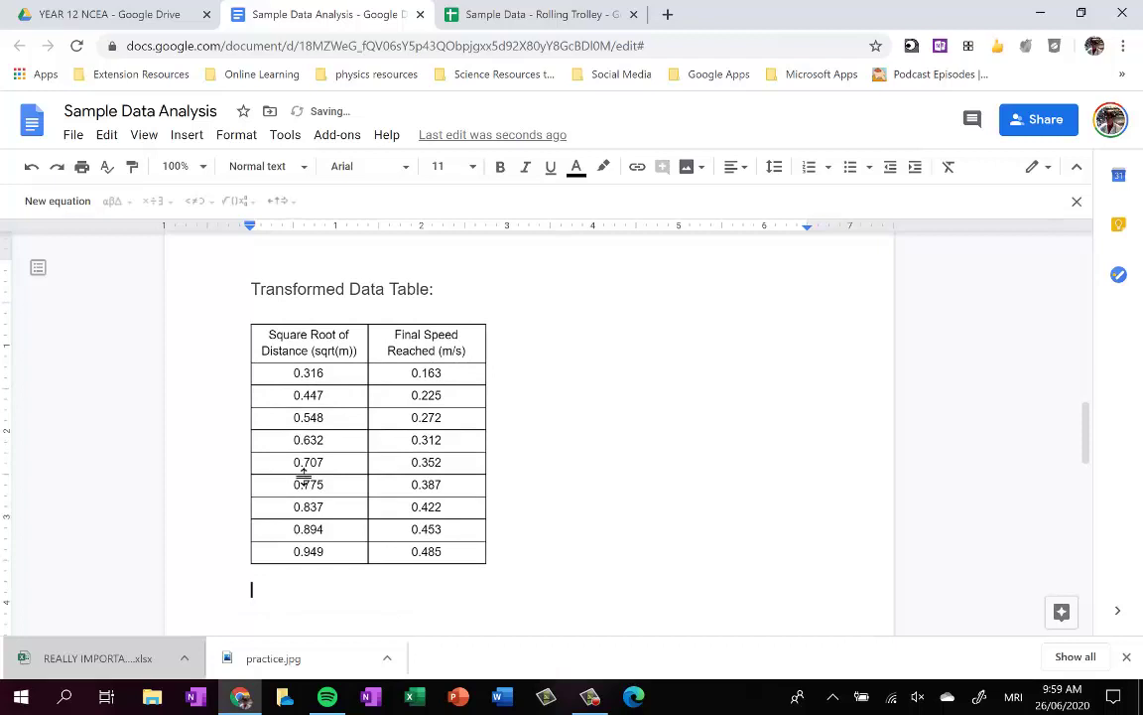
type("To determine the quare")
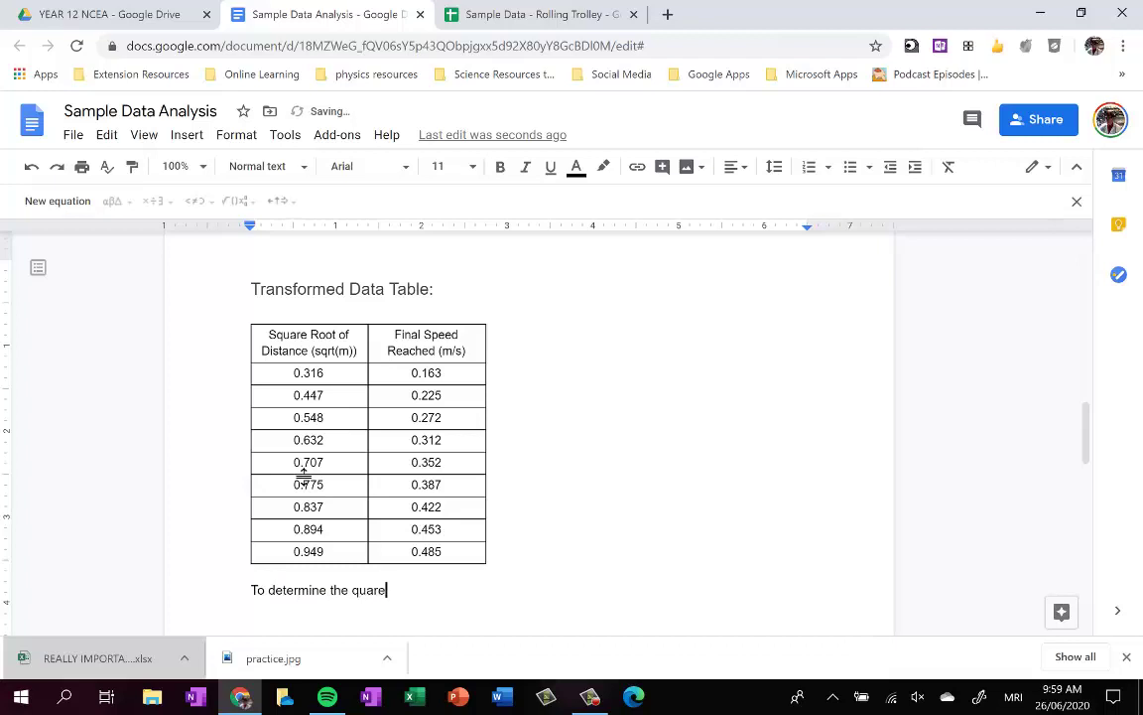
key("BackSpace")
key("BackSpace")
key("BackSpace")
key("BackSpace")
key("BackSpace")
type("square root of the distan")
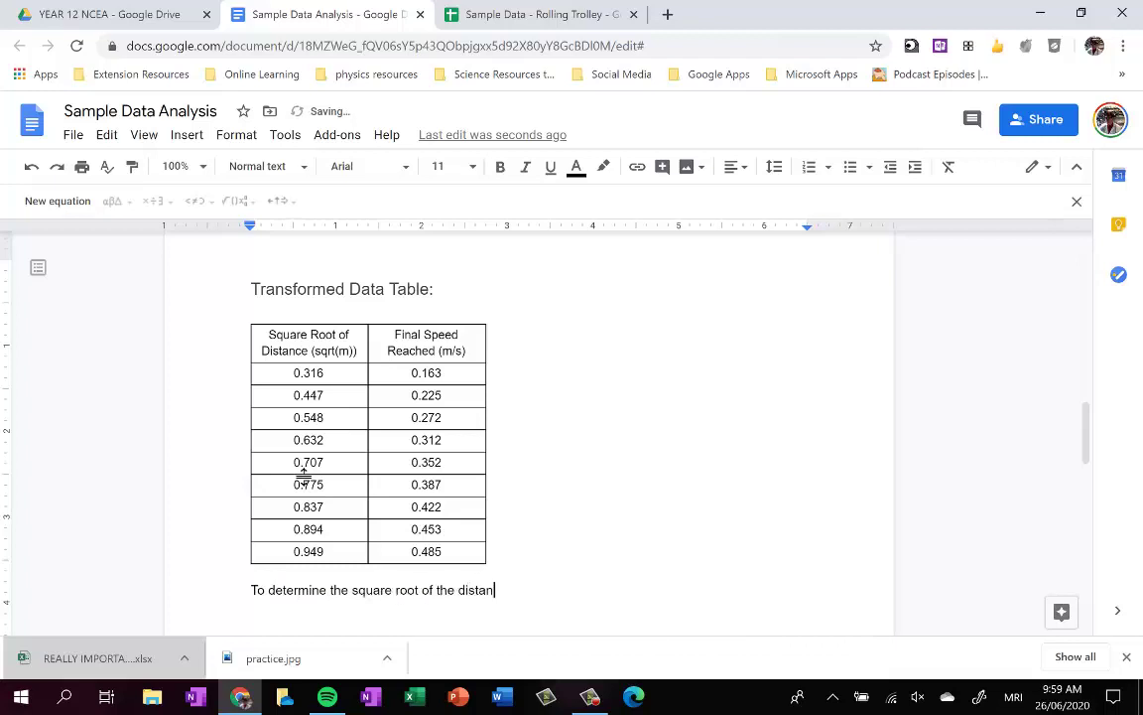
type("ce, I did the following")
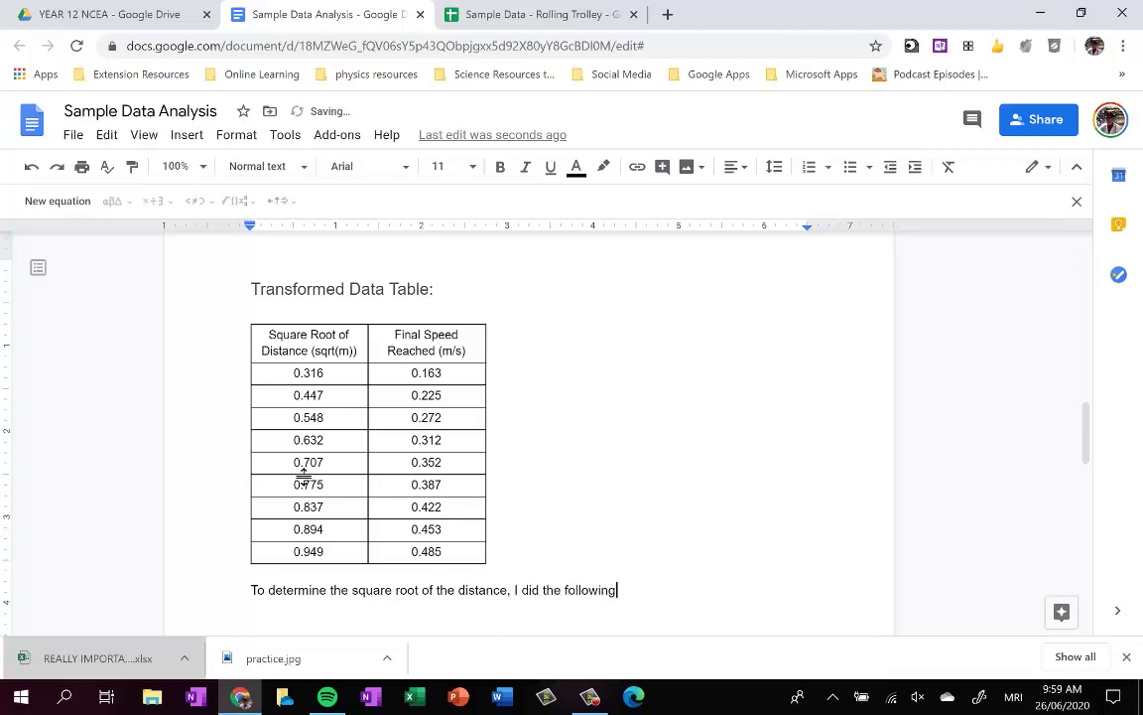
type(" (for the first value")
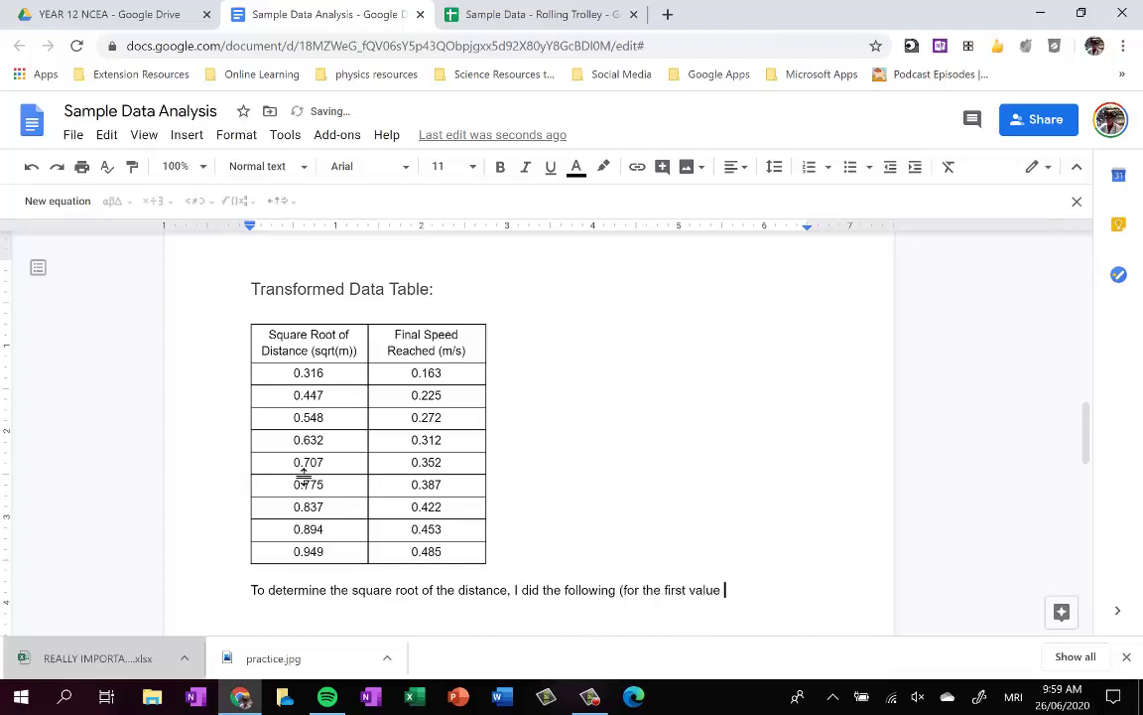
type(" of the distance):")
key("Return")
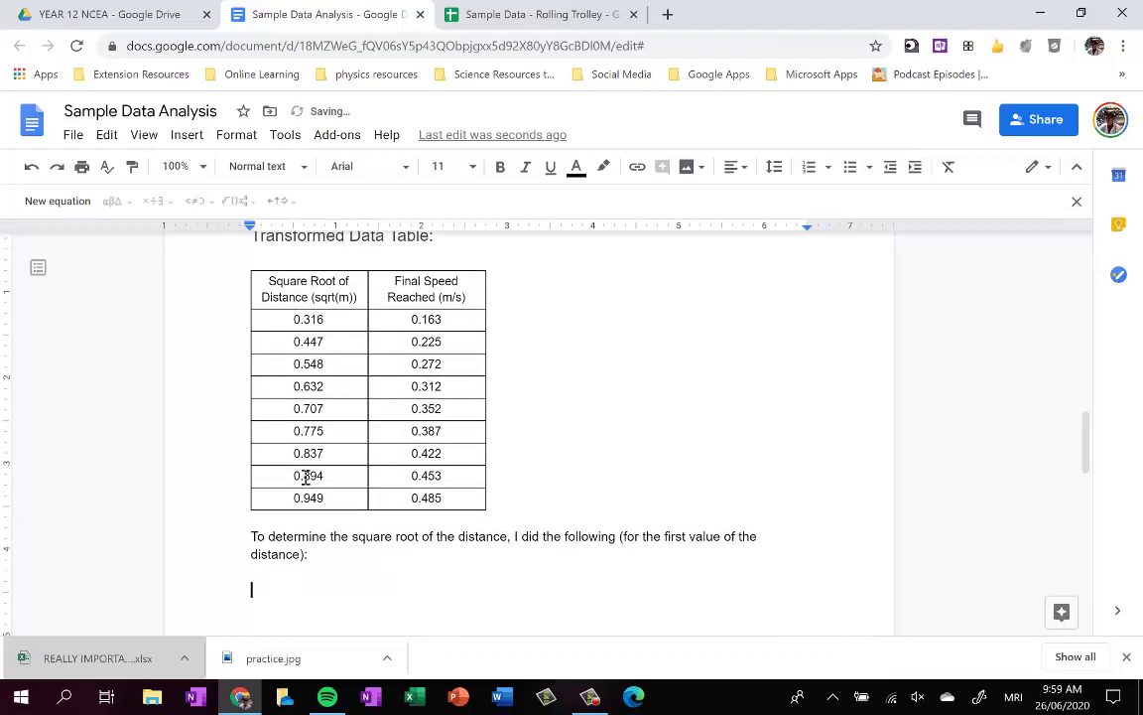
Insert an equation below the paragraph ending "(for the first value of the distance):" and begin it with √d =
left_click(187, 135)
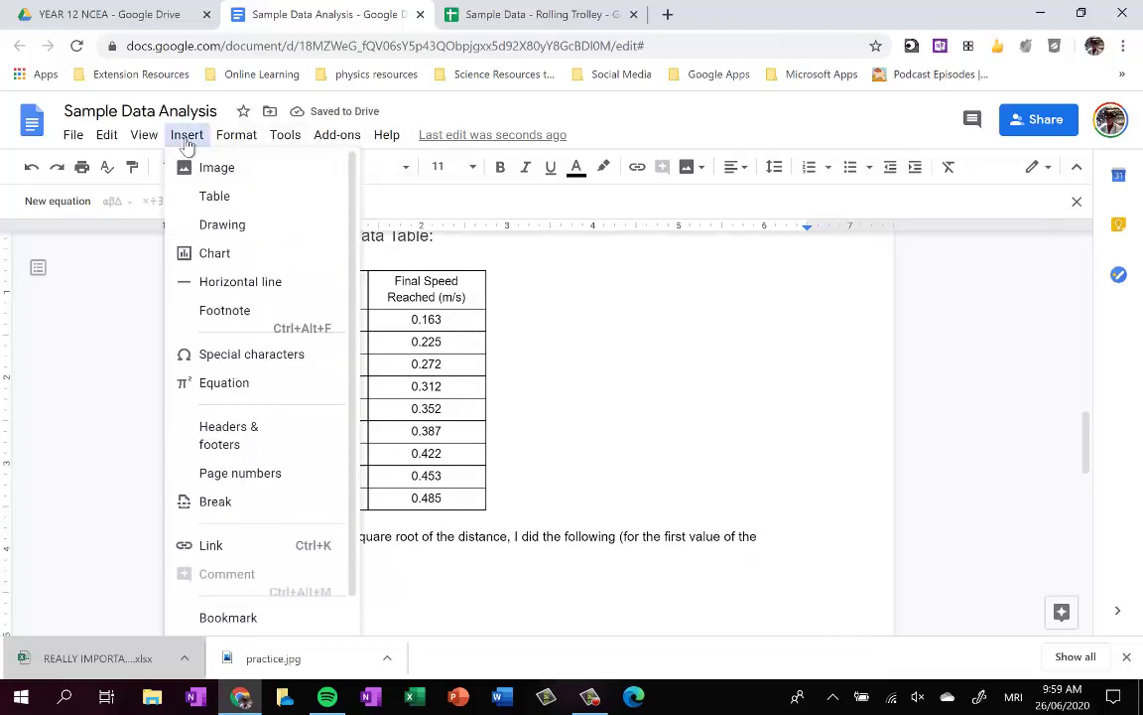
left_click(221, 381)
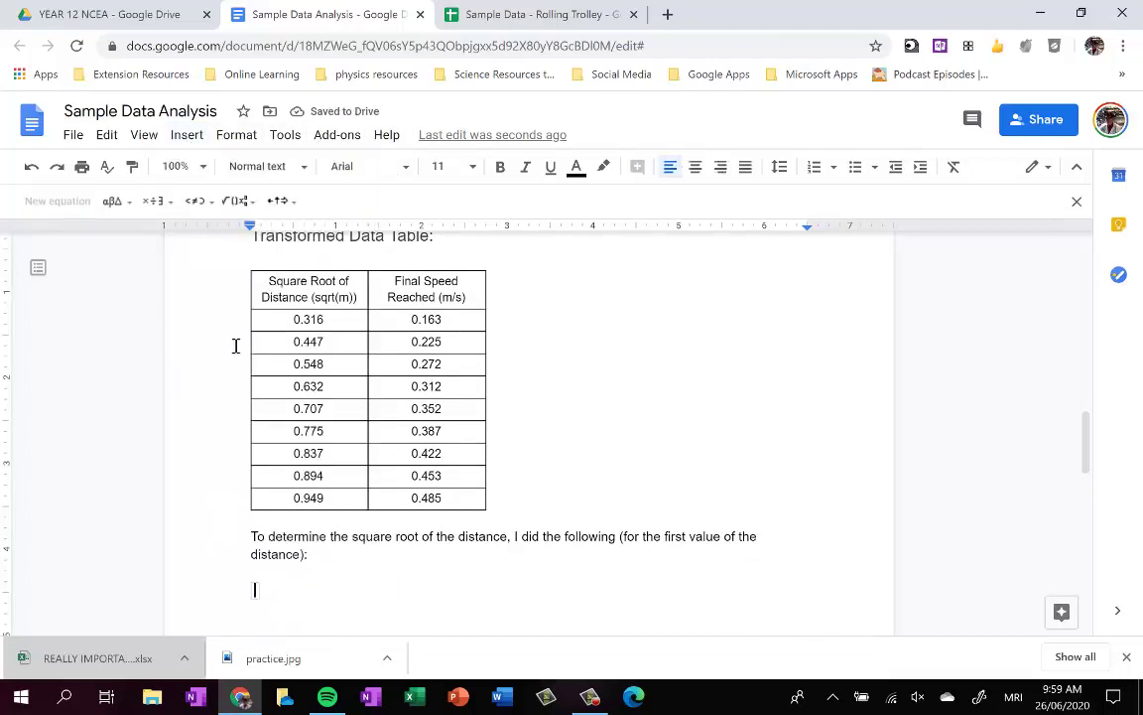
type("\\")
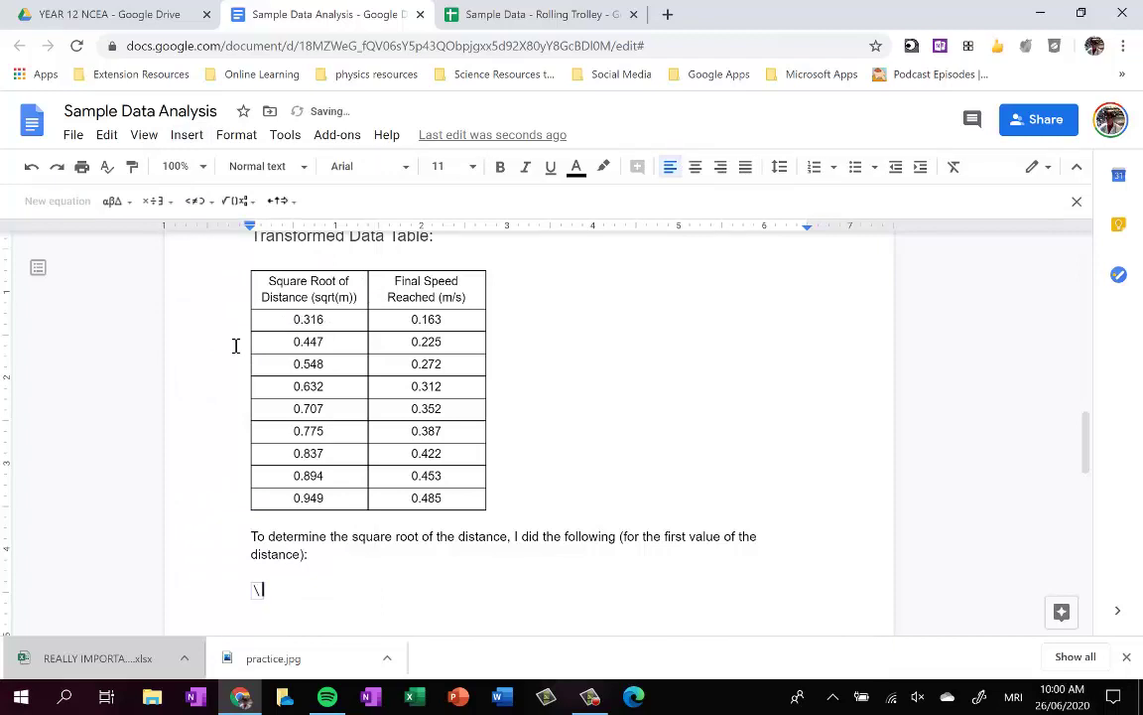
left_click(236, 200)
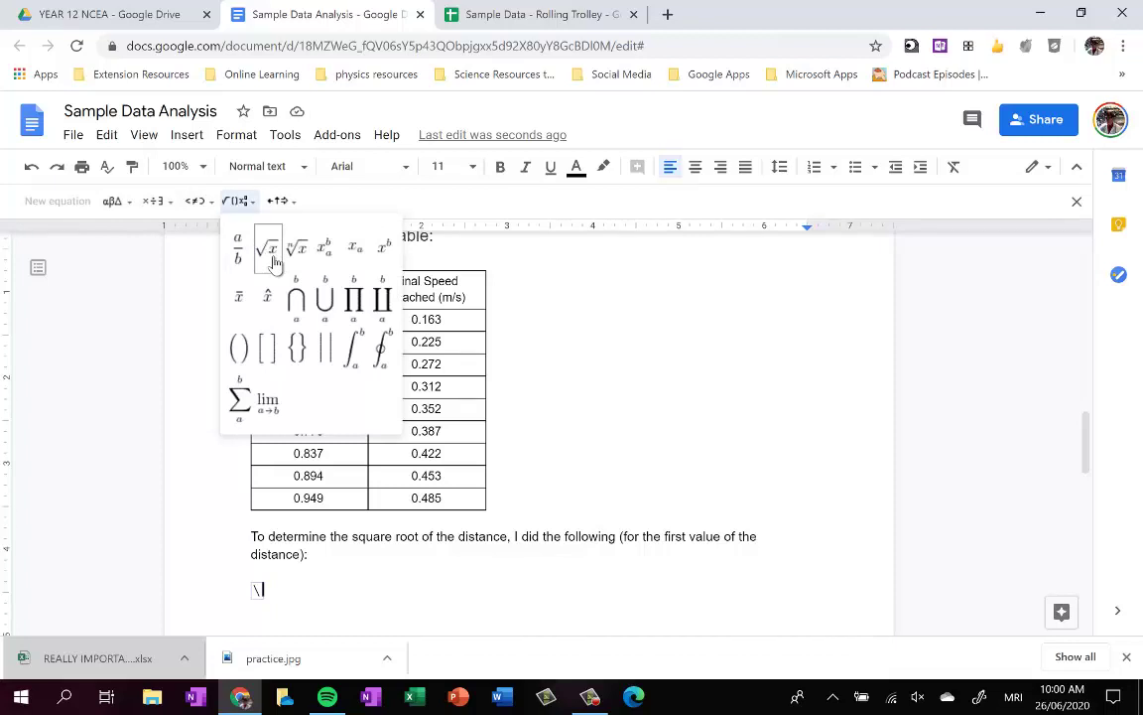
left_click(260, 592)
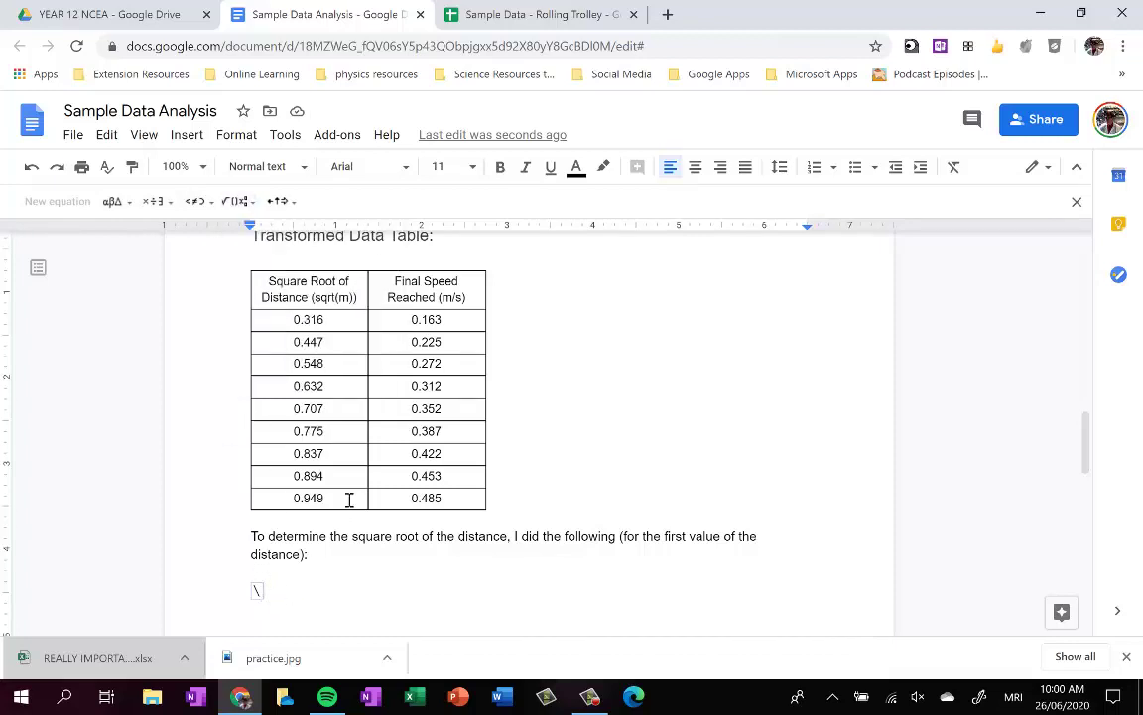
type("\\sqrt")
key("space")
type("d")
key("Right")
type("=")
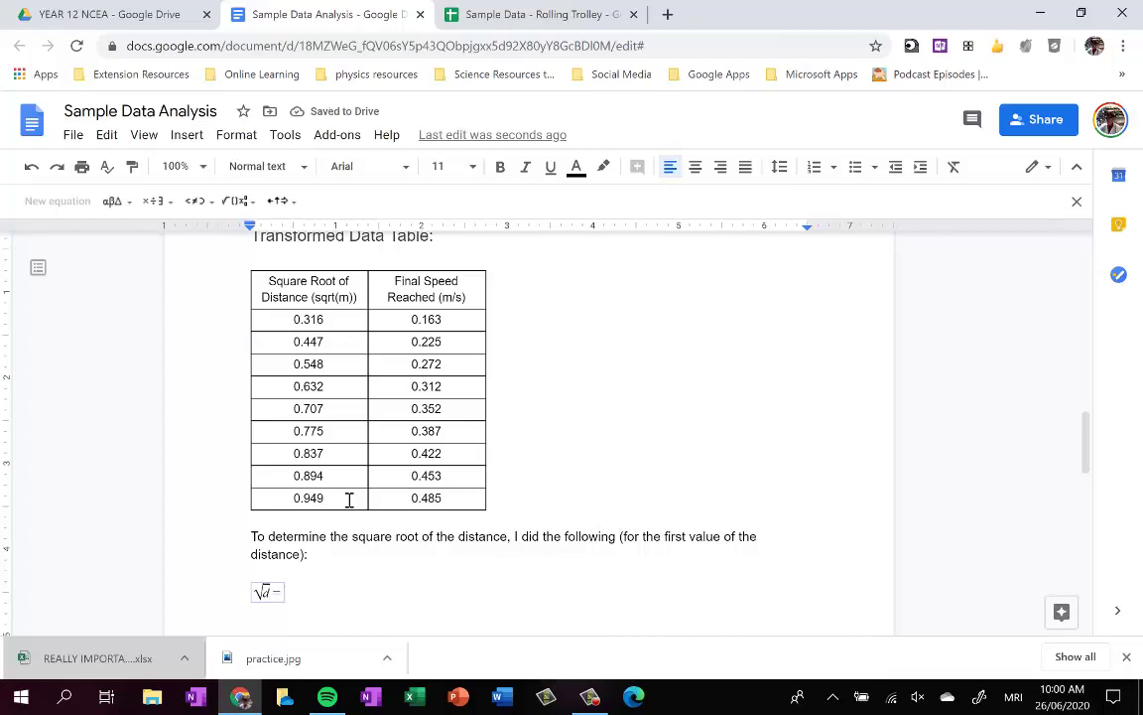
Complete the equation with √(0.100 m) = 0.316 √m and leave the equation
type("\\sqrt ")
type("0.100")
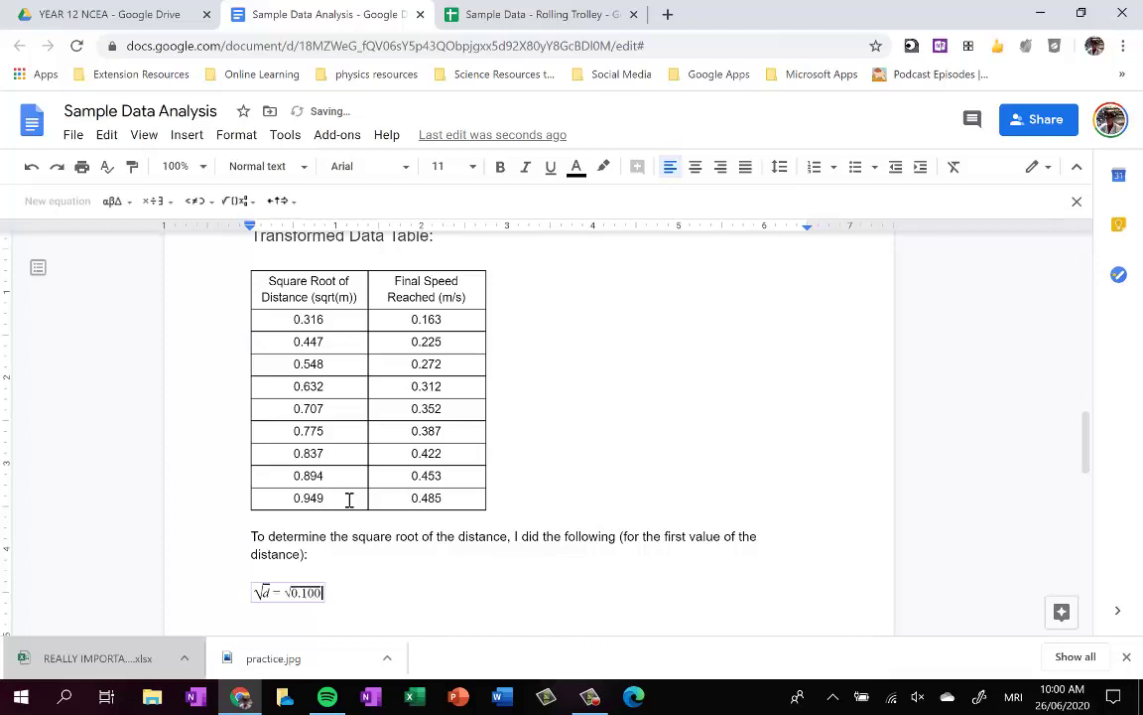
type(" m=0.316")
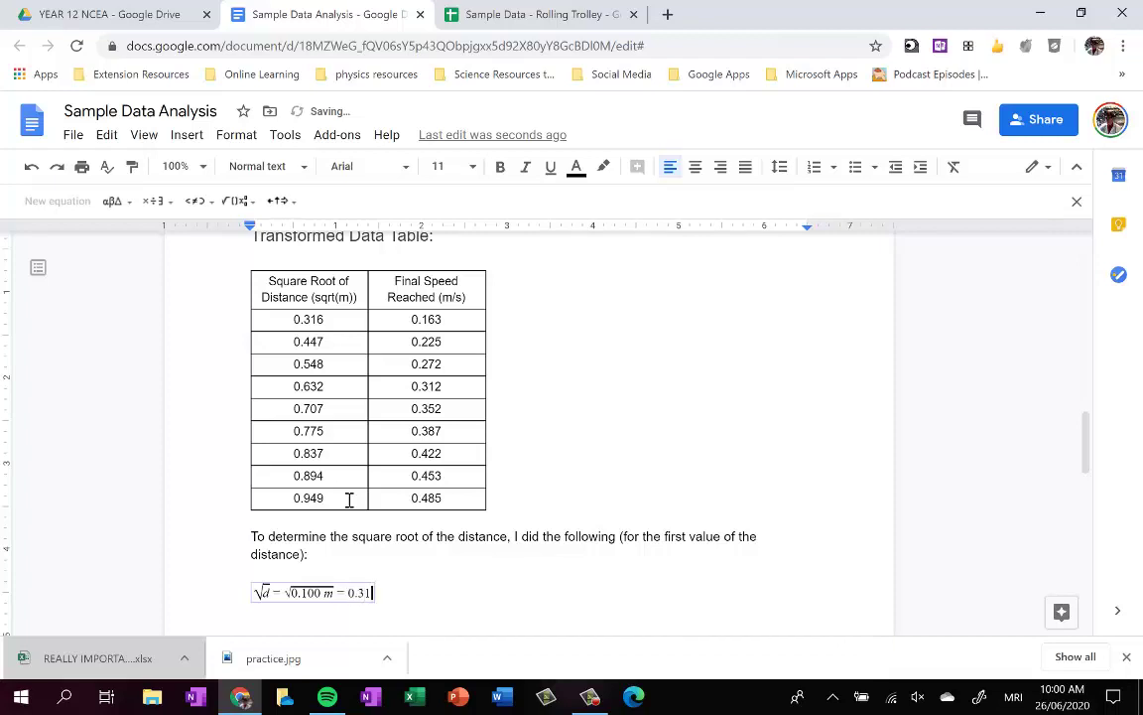
type(" \\sqrt m")
left_click(421, 592)
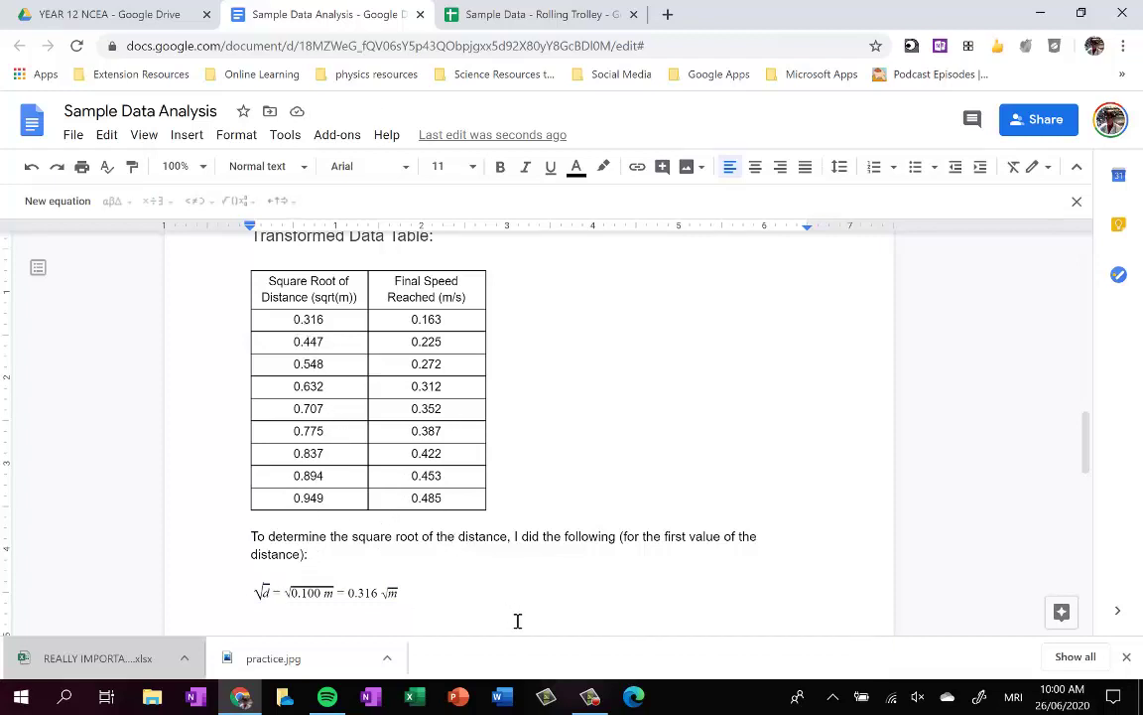
Add the heading "Linearised Graph:" below the equation in the Heading 3 style
key("Return")
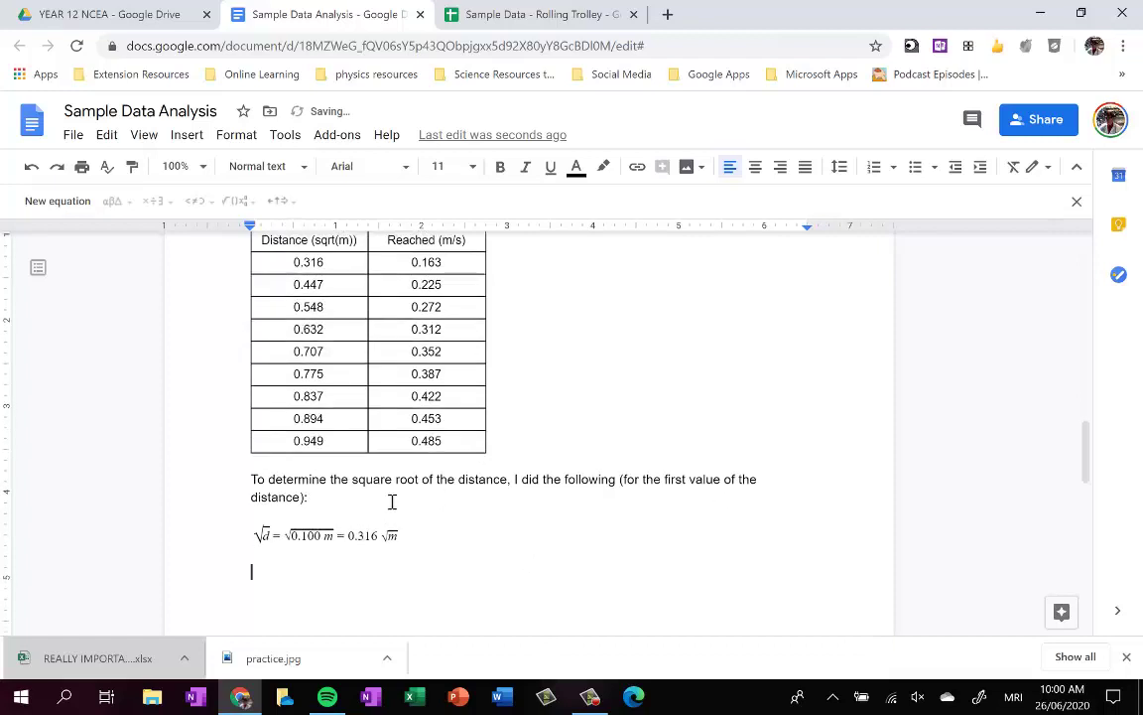
type("Linearise")
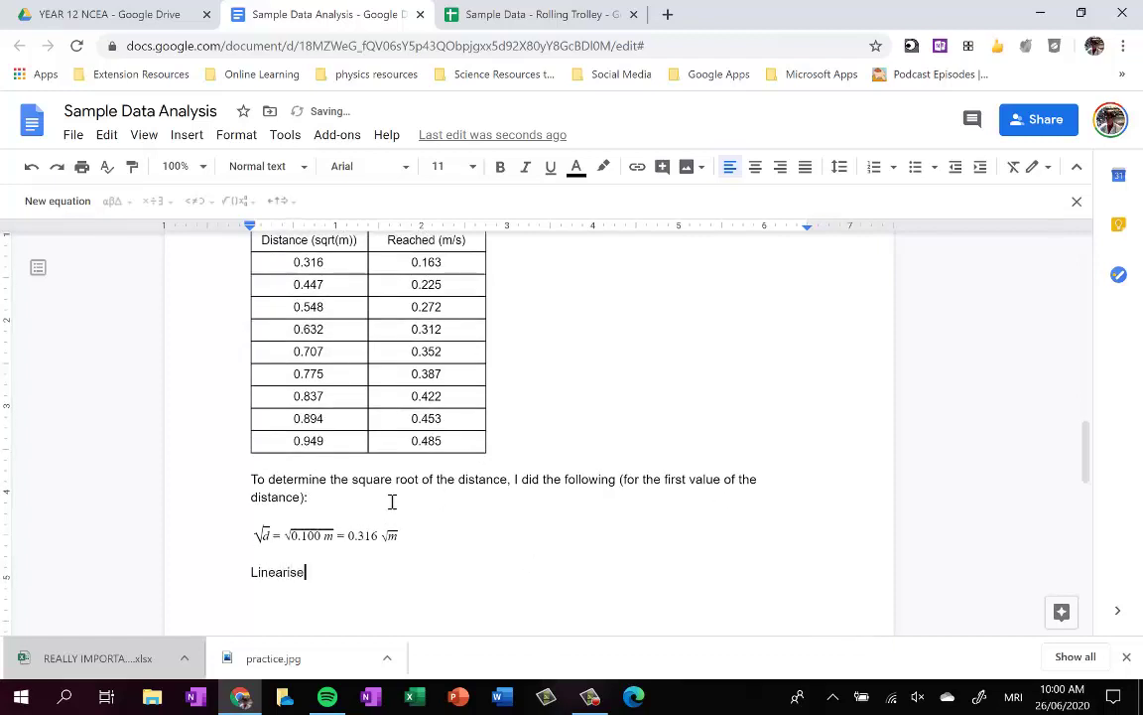
type("d Graph")
key("ctrl+alt+3")
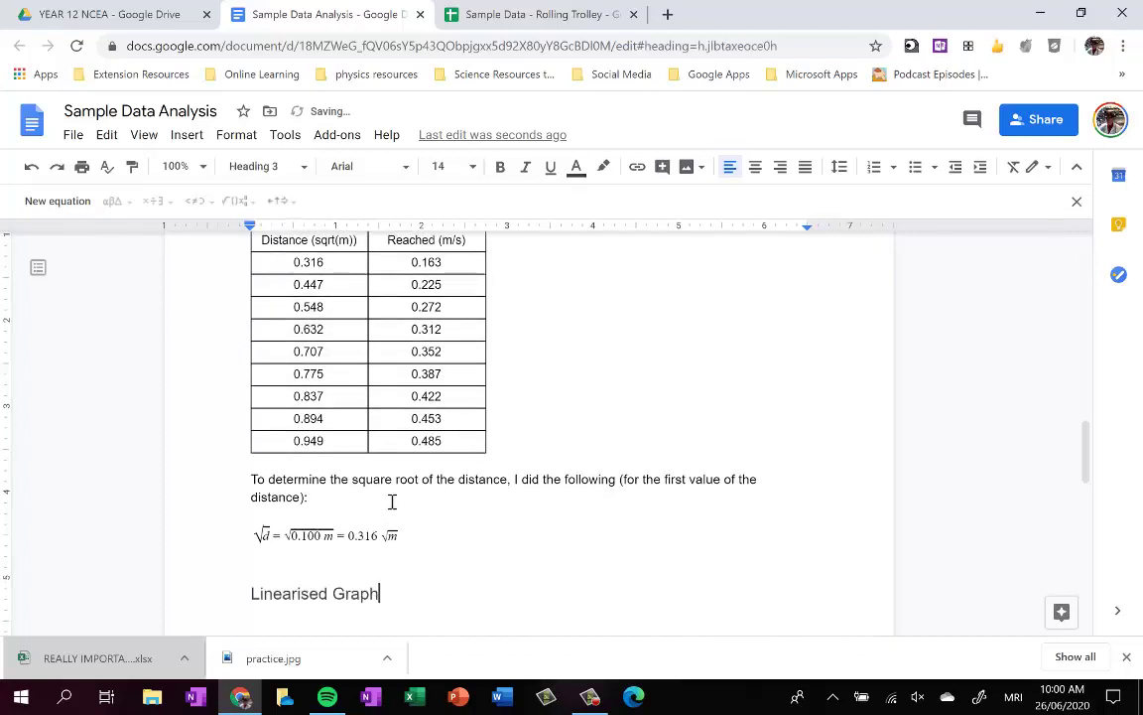
In the Sample Data - Rolling Trolley spreadsheet, insert a scatter chart of final speed against square root of distance from G3:H11
left_click(483, 14)
key("Return")
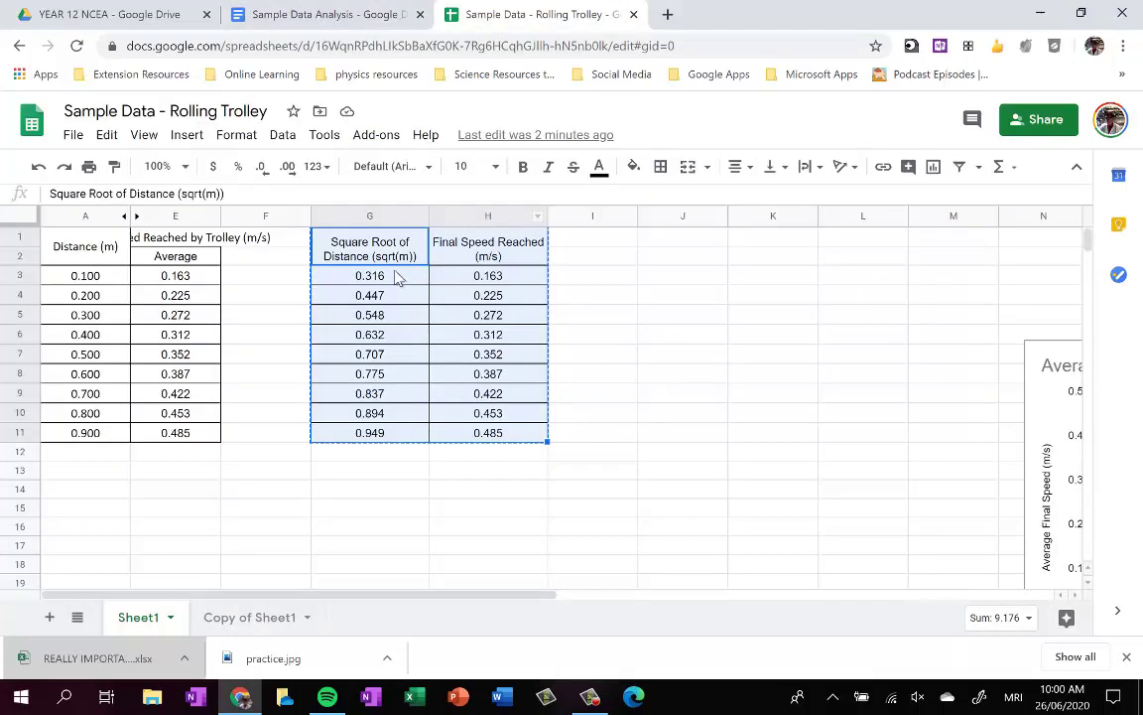
left_click_drag(487, 409, 492, 439)
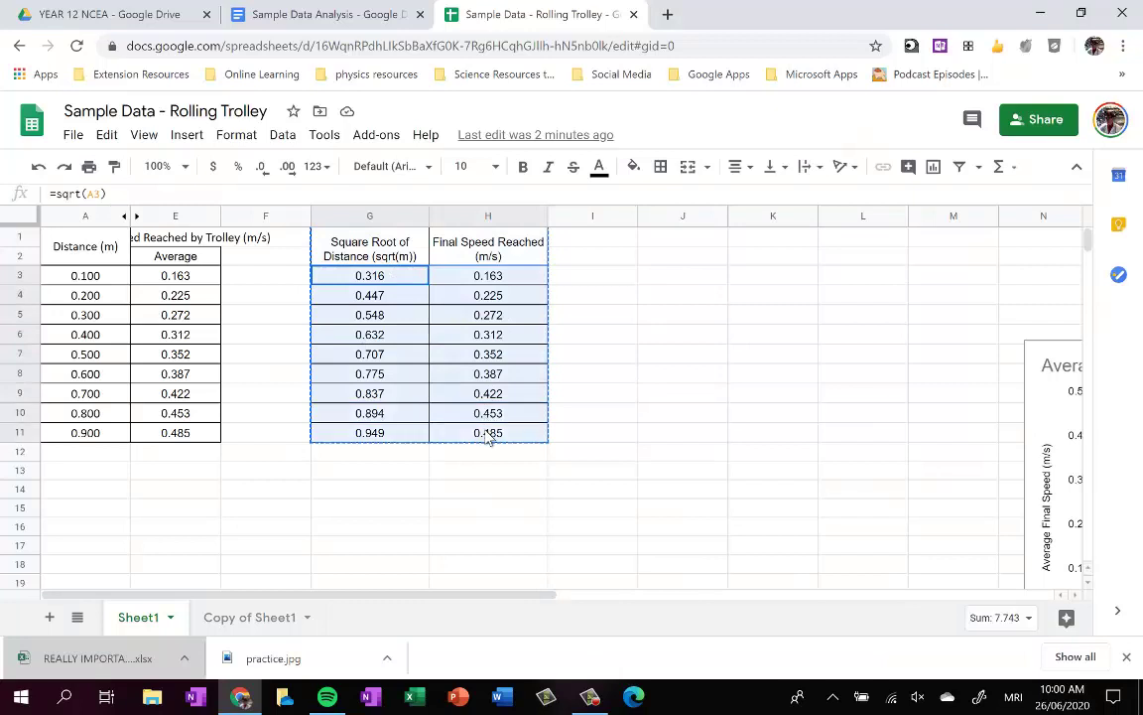
left_click(185, 135)
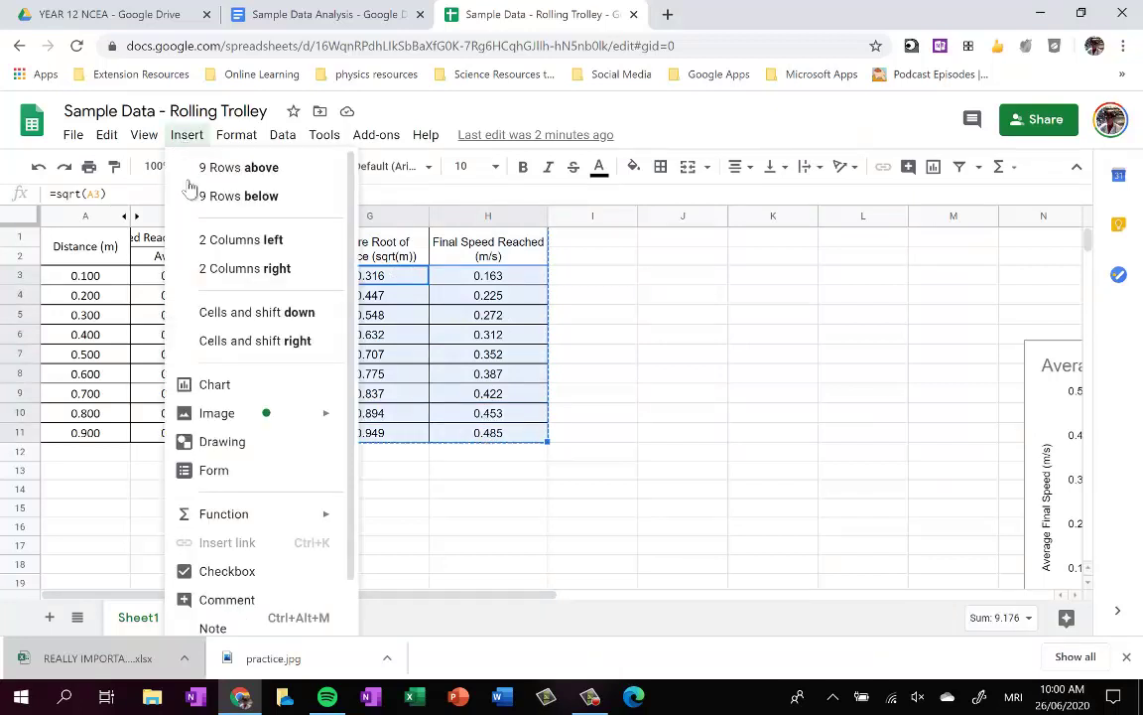
key("Escape")
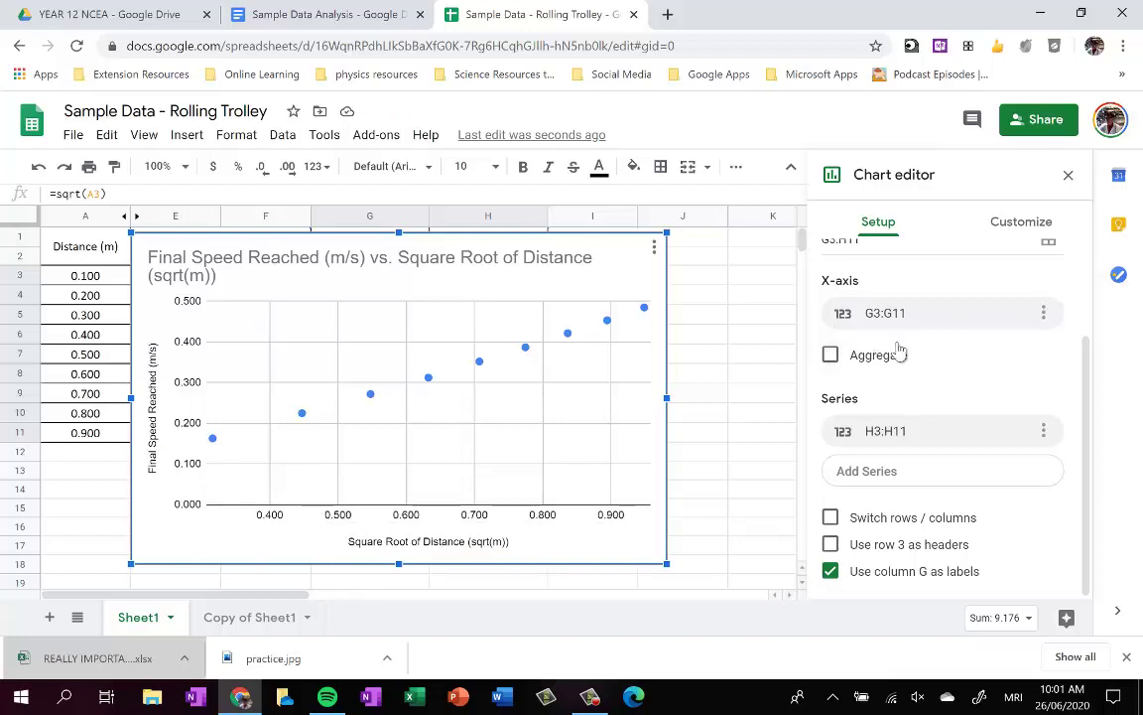
Change the point shape of the new chart's data series to X mark
scroll(919, 337, "up", 3)
left_click(1003, 223)
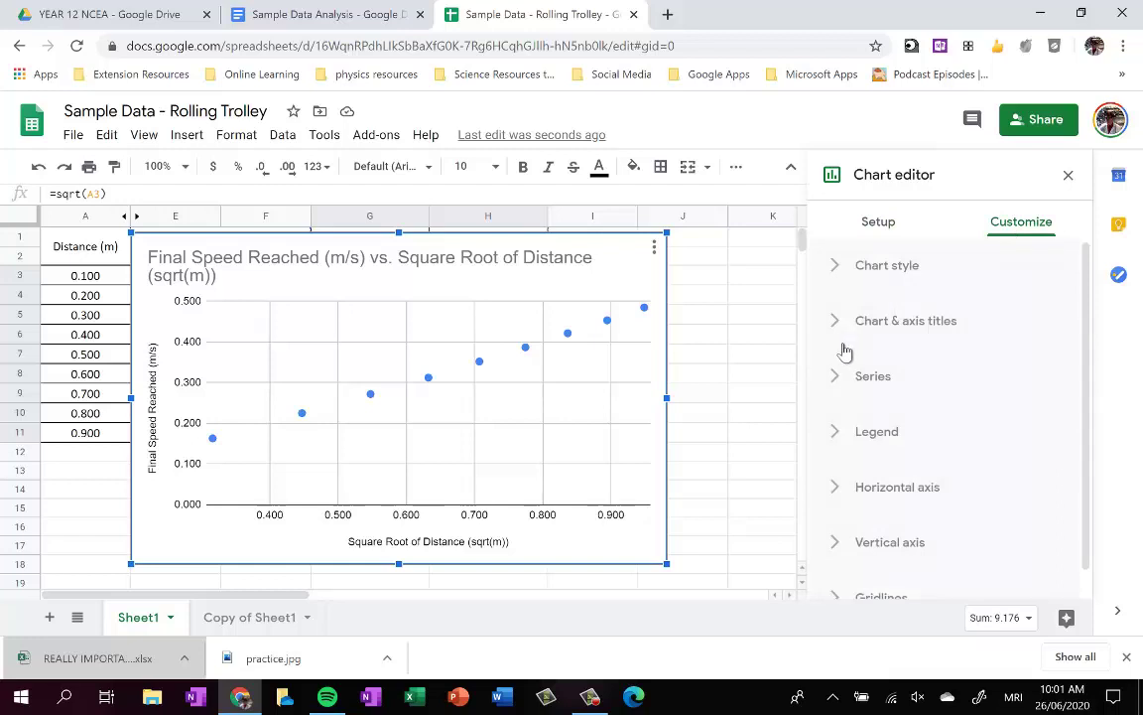
left_click(839, 382)
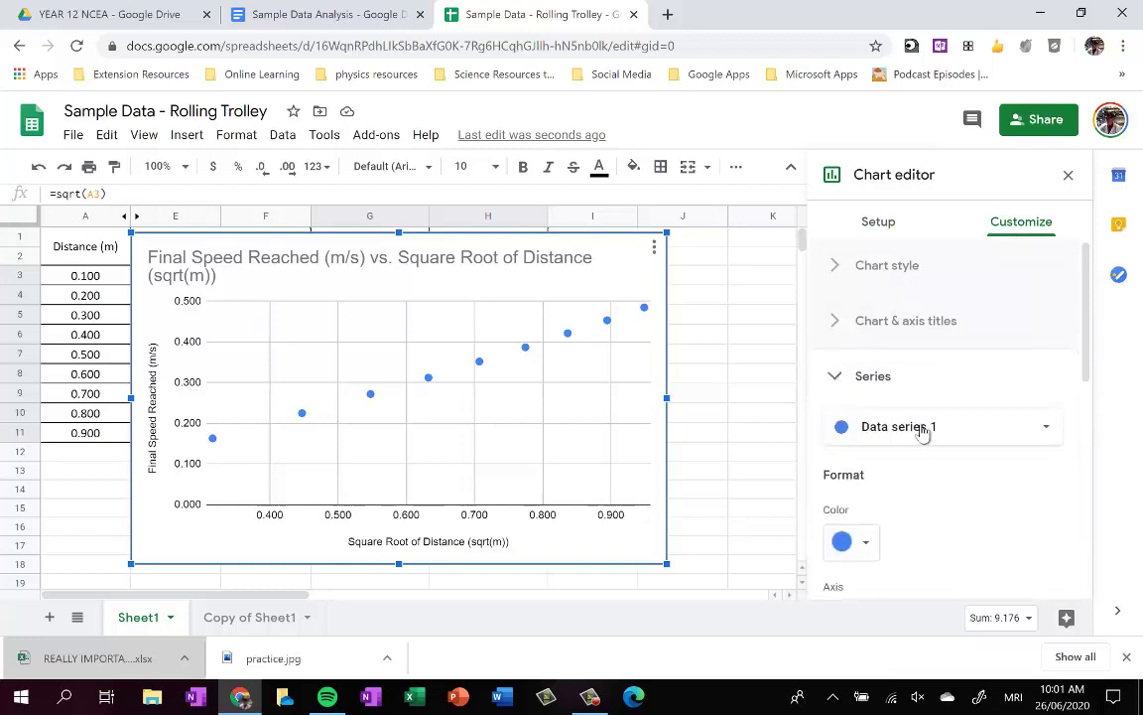
scroll(1036, 490, "down", 2)
scroll(1037, 488, "down", 1)
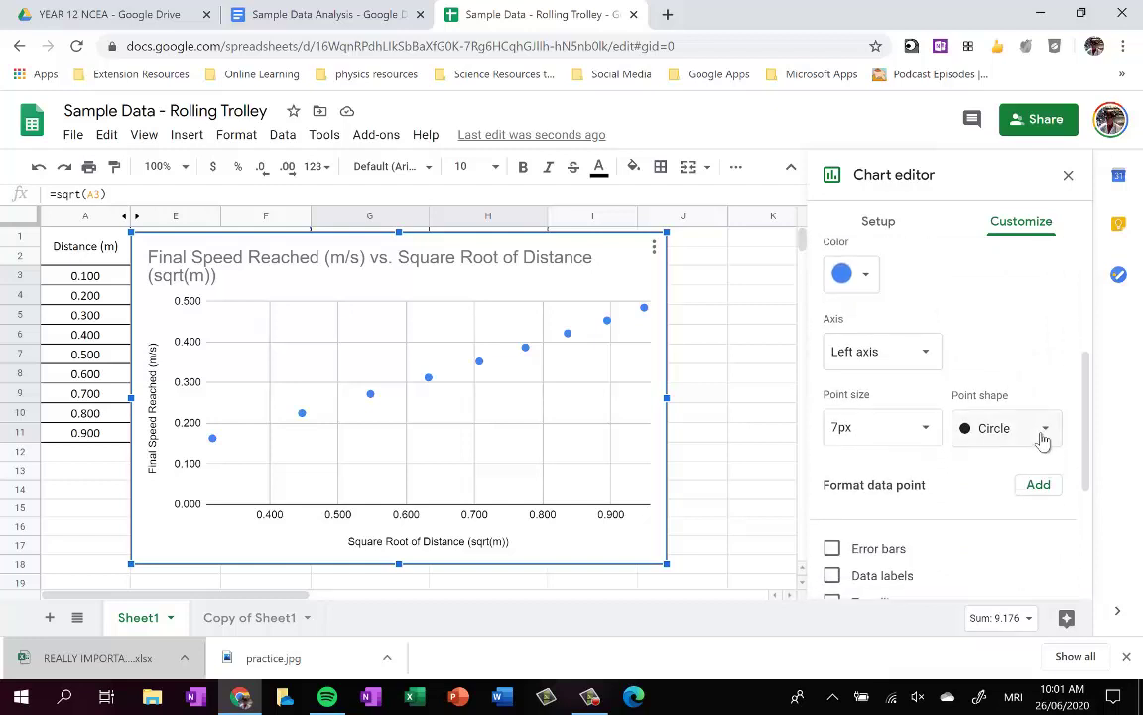
left_click(1041, 431)
left_click(1014, 567)
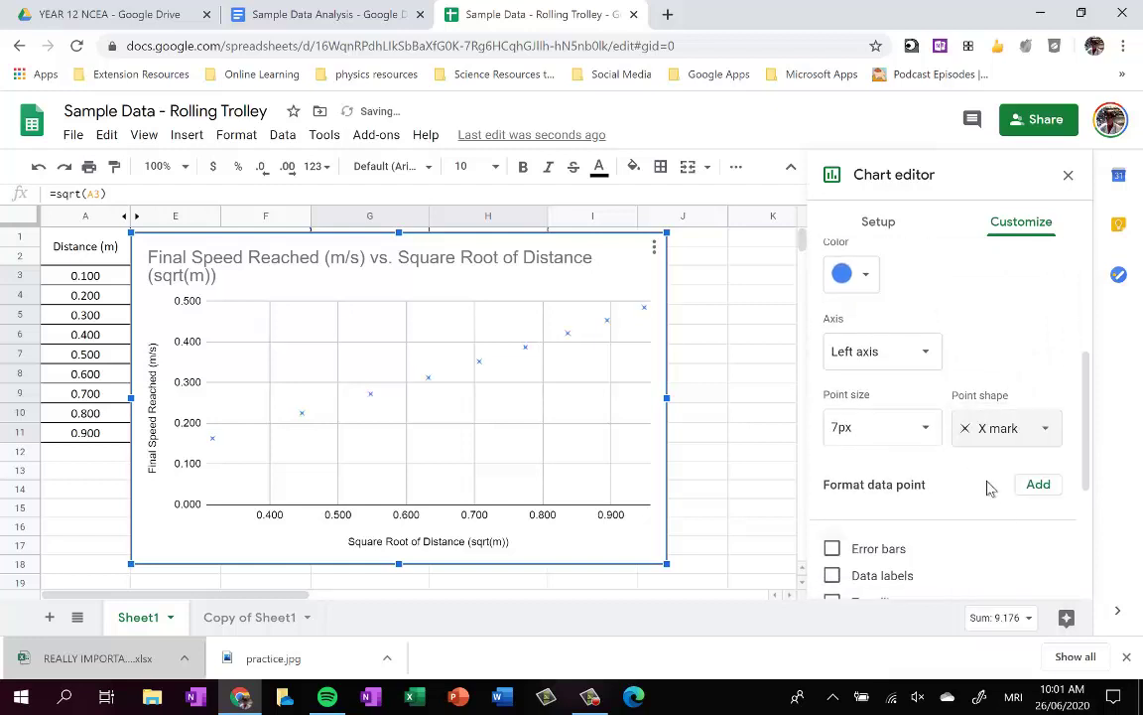
Add a linear trendline to the data series and label it with its equation
scroll(970, 469, "down", 1)
left_click(831, 514)
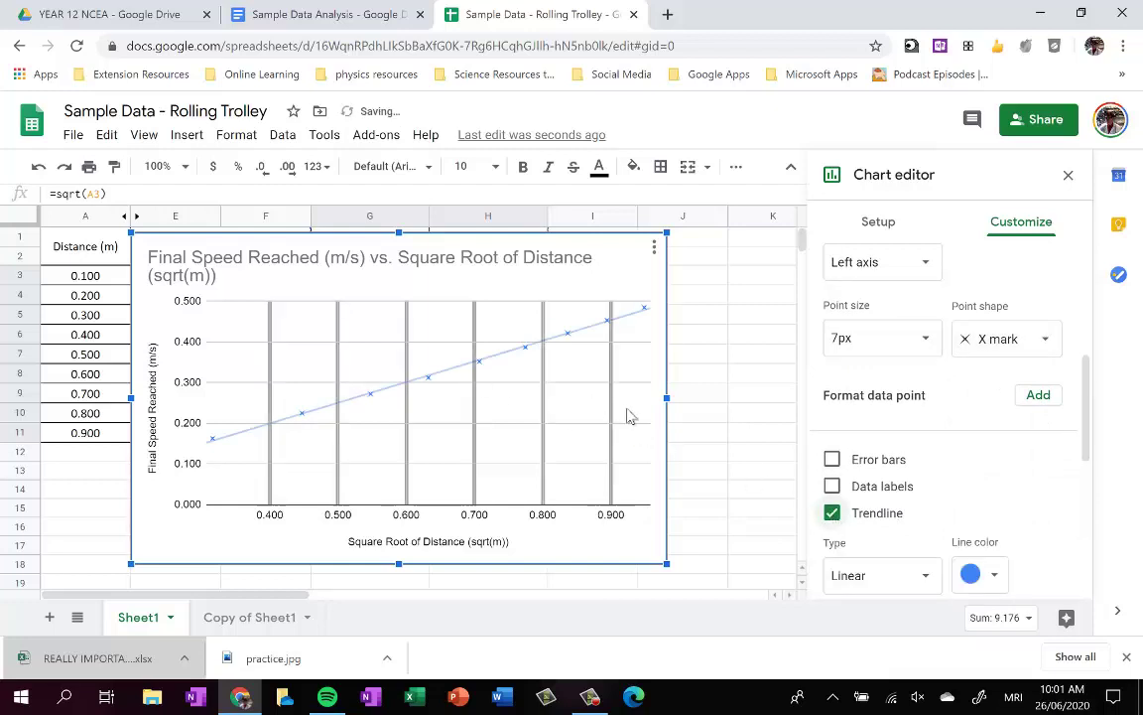
scroll(956, 485, "down", 1)
scroll(957, 481, "down", 2)
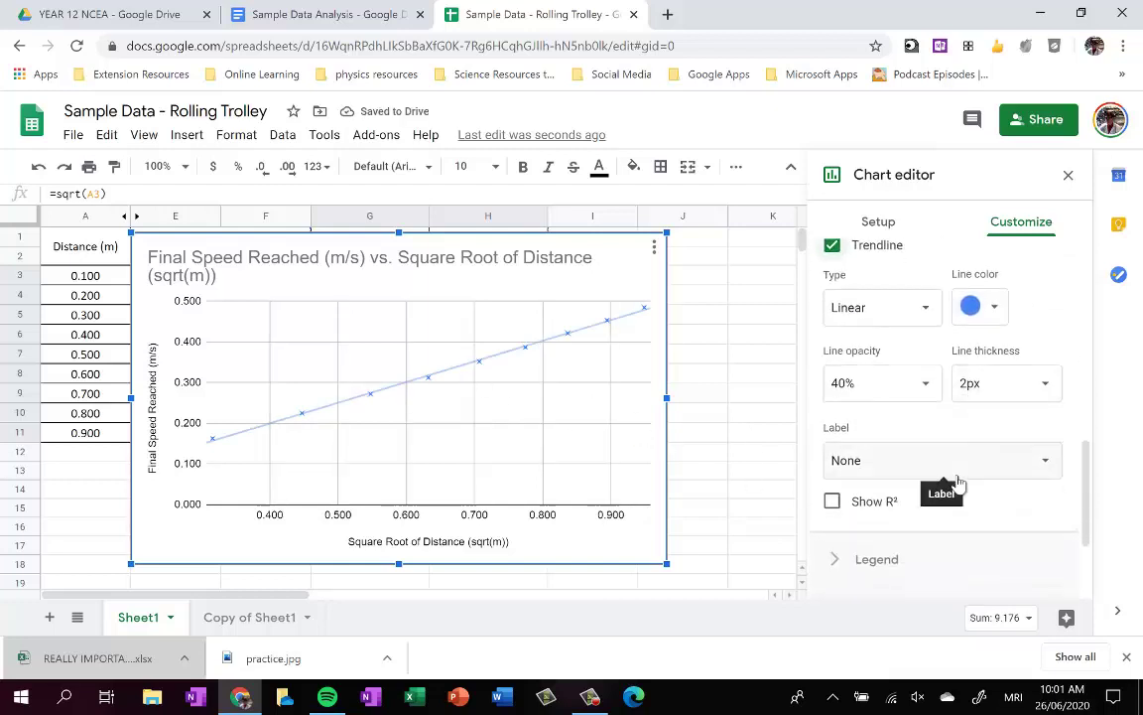
left_click(919, 473)
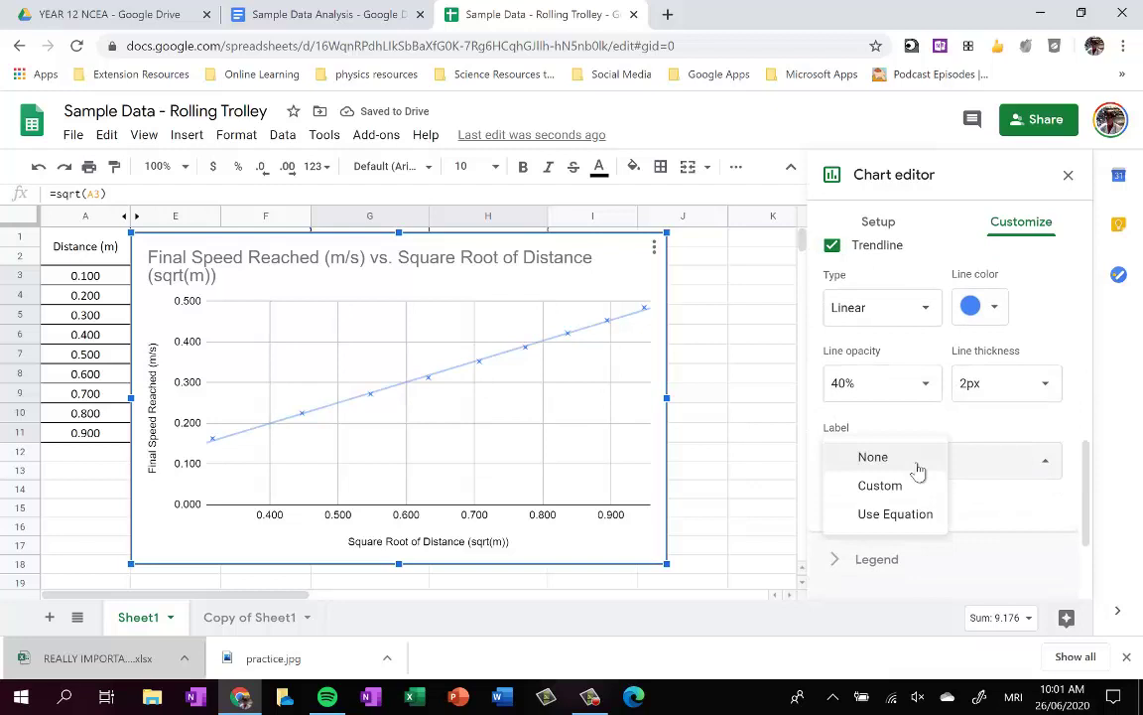
left_click(913, 516)
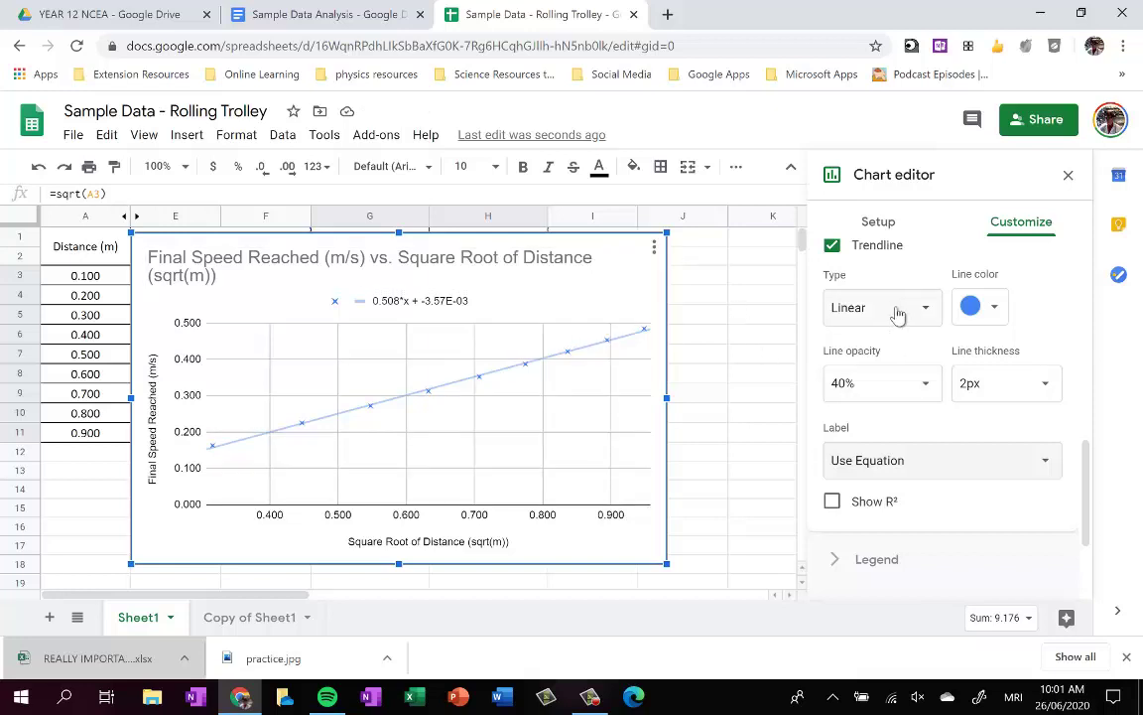
Set the horizontal axis minimum of the chart to 0 and close the chart editor
scroll(903, 367, "up", 5)
scroll(893, 311, "up", 3)
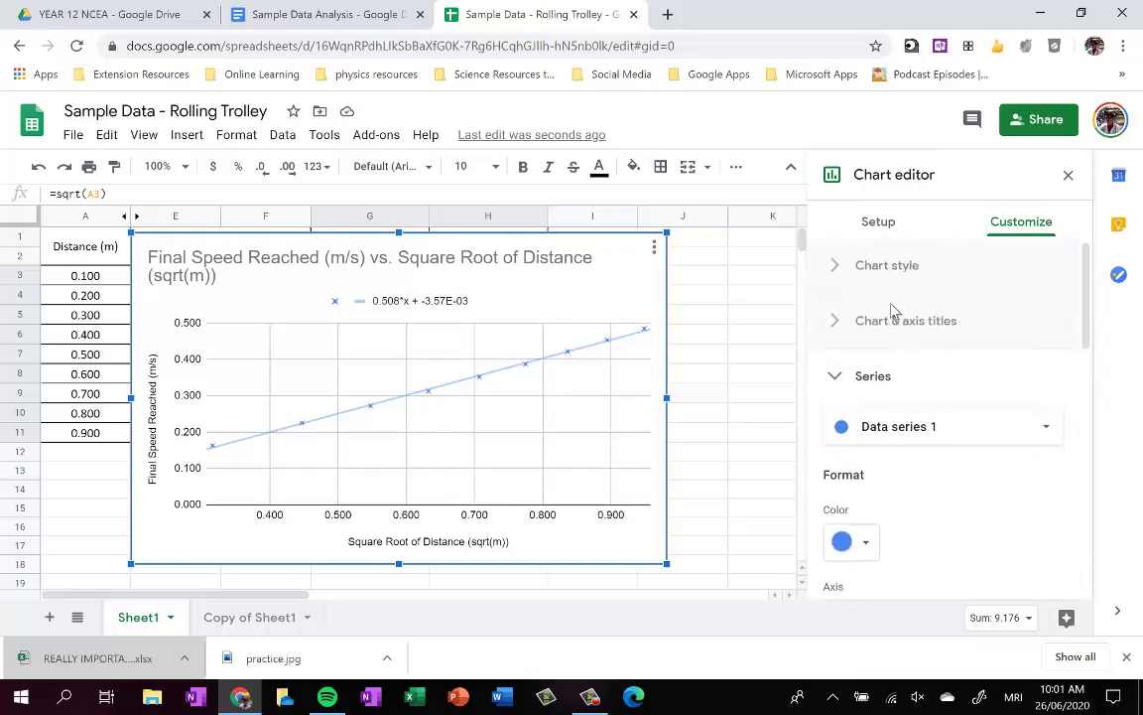
left_click(833, 377)
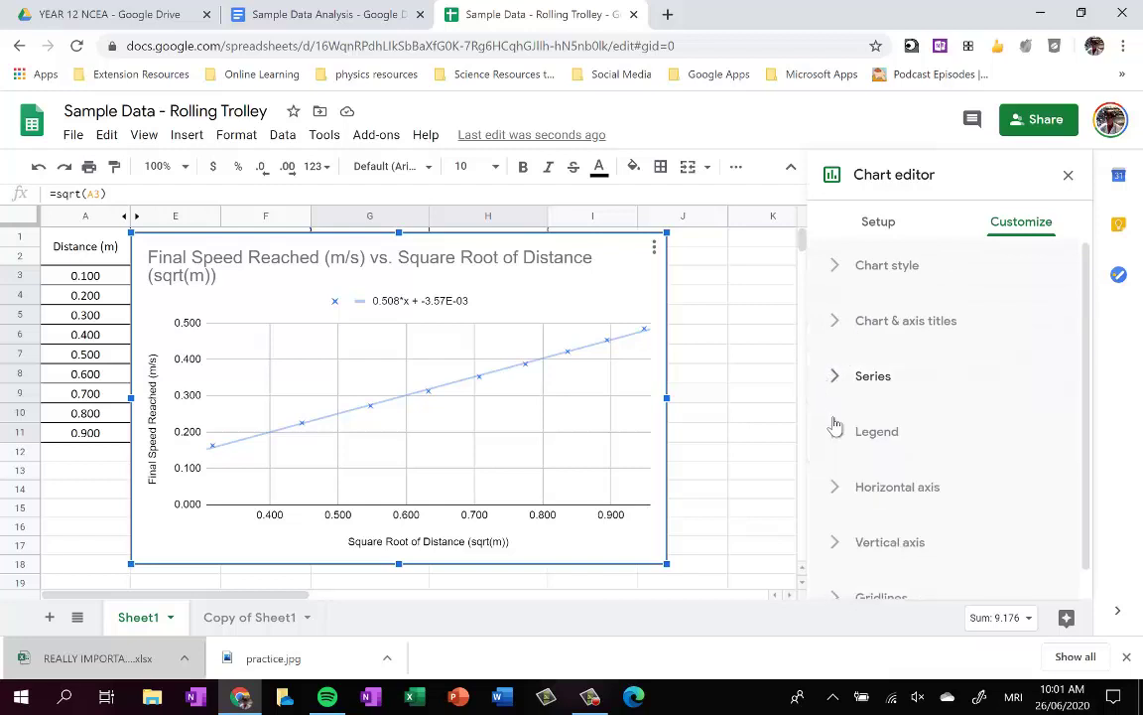
left_click(838, 488)
scroll(873, 477, "down", 4)
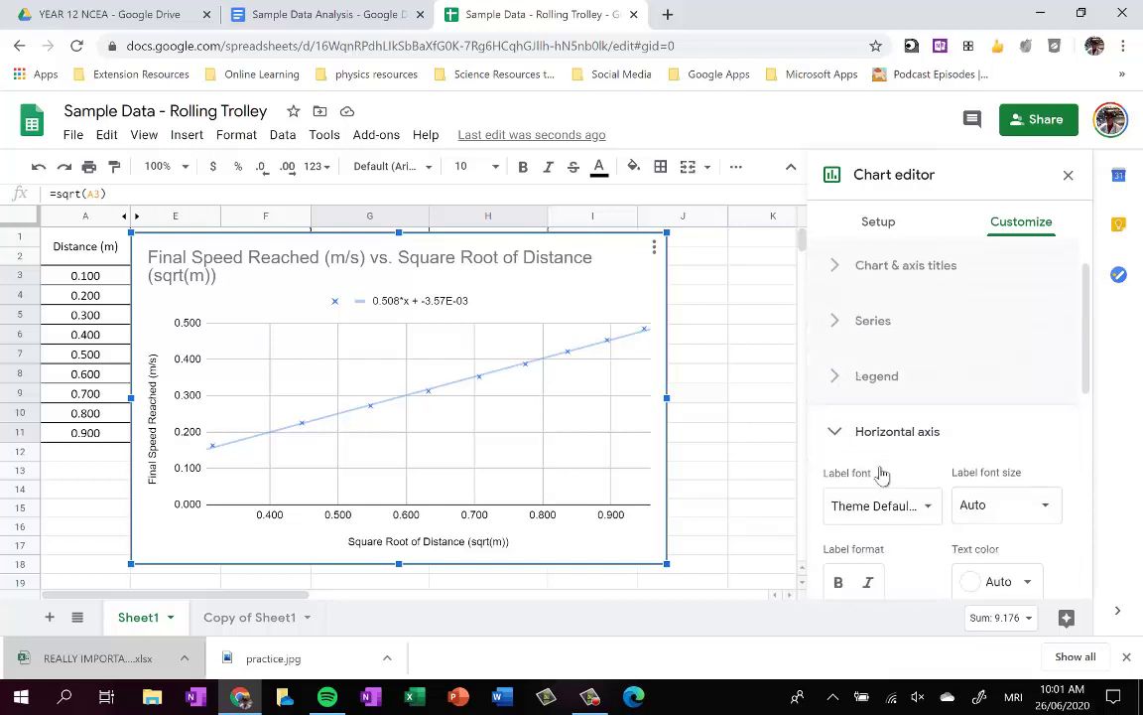
left_click(858, 429)
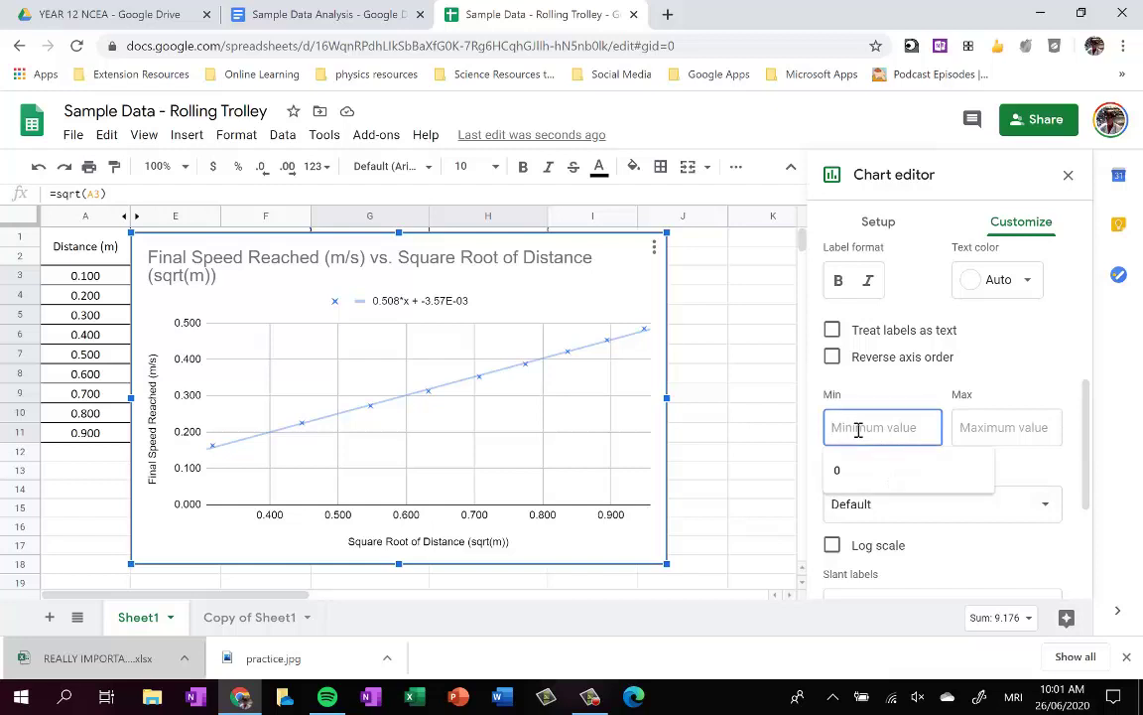
type("0")
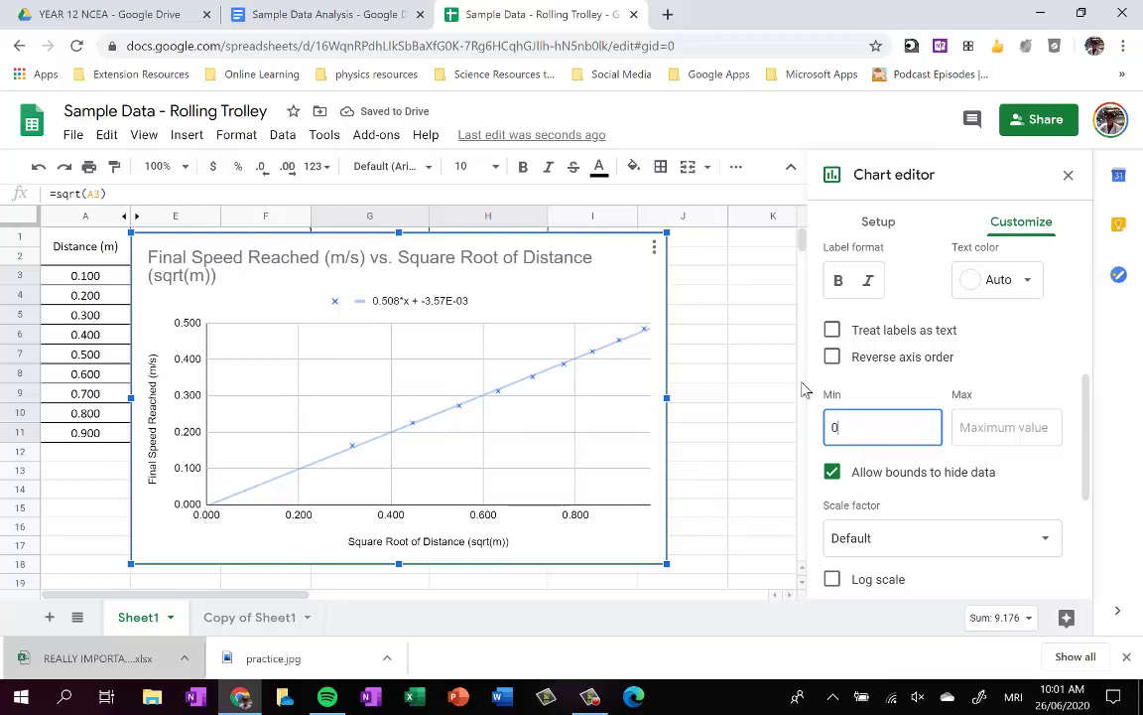
left_click(1068, 175)
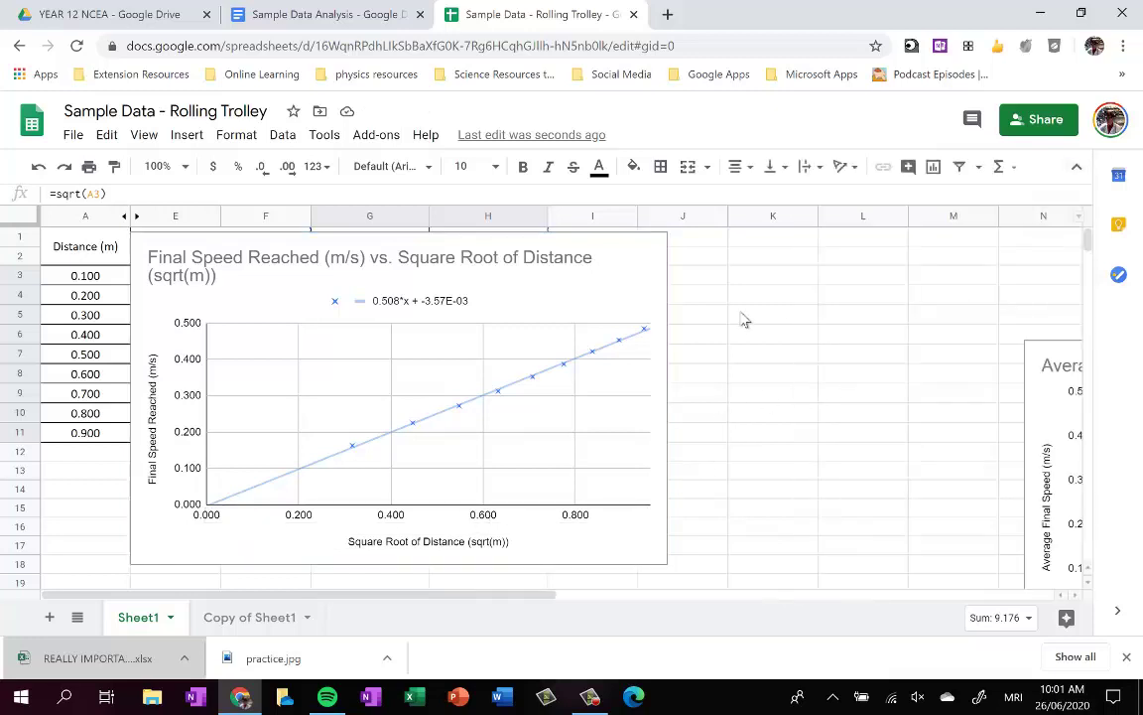
Copy the chart and paste it unlinked under the "Linearised Graph:" heading in the Sample Data Analysis document
left_click(650, 275)
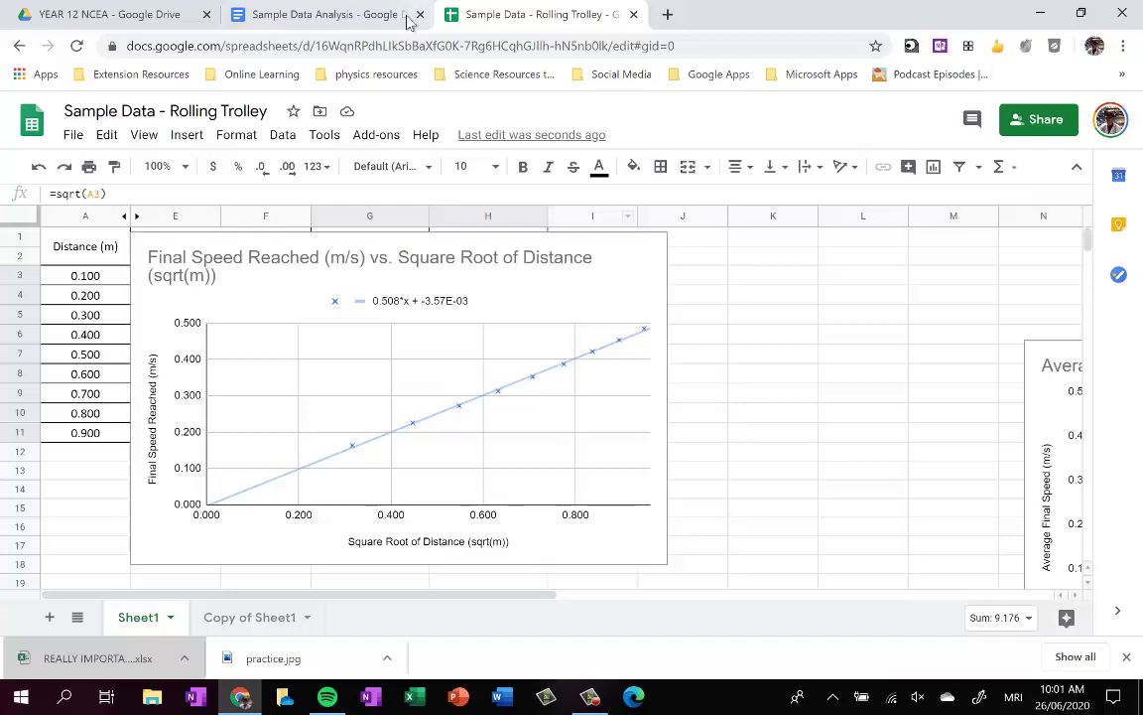
left_click(336, 14)
key("Return")
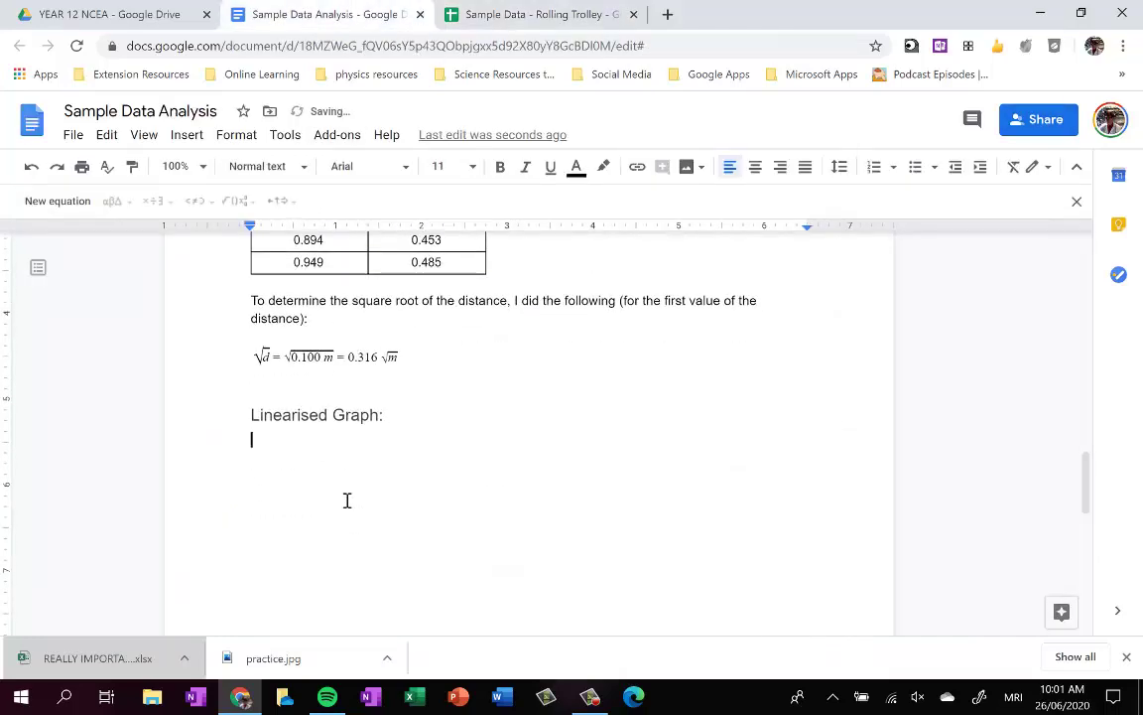
key("ctrl+v")
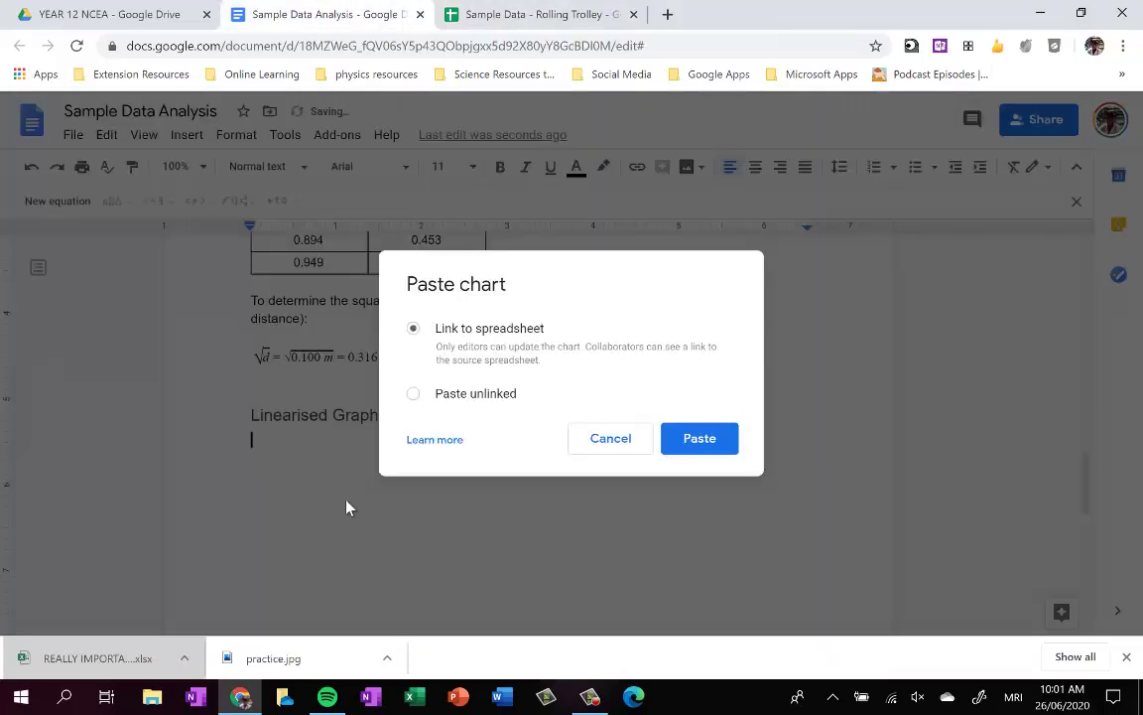
left_click(413, 394)
left_click(674, 438)
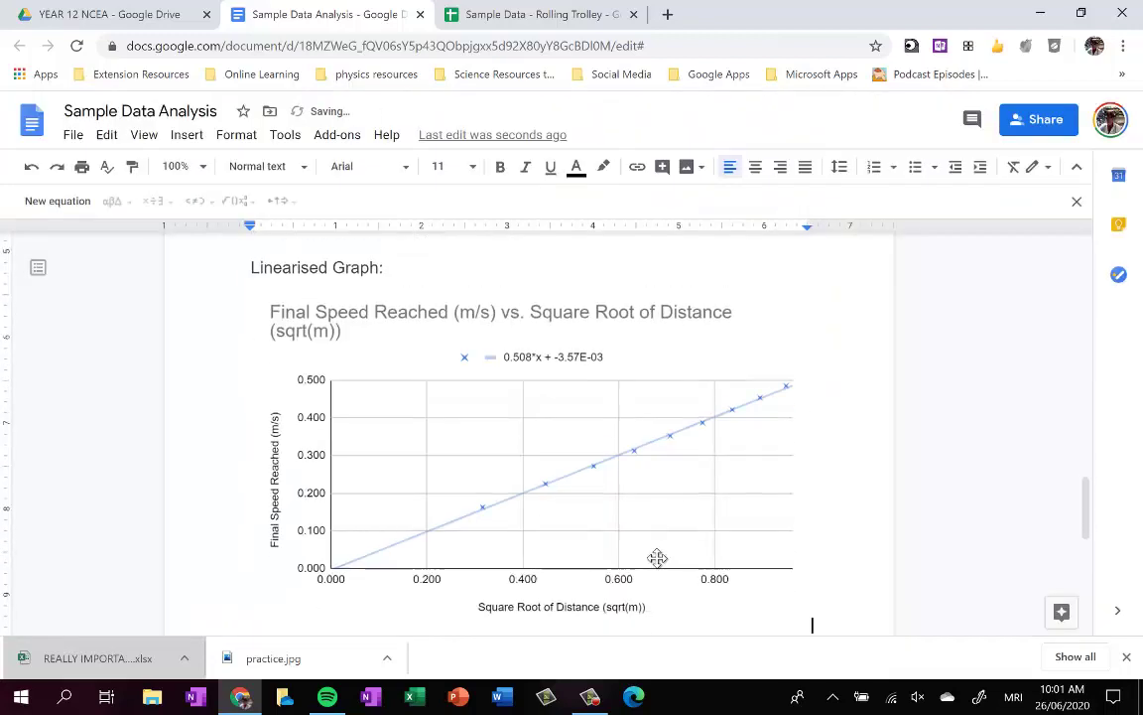
scroll(630, 477, "down", 3)
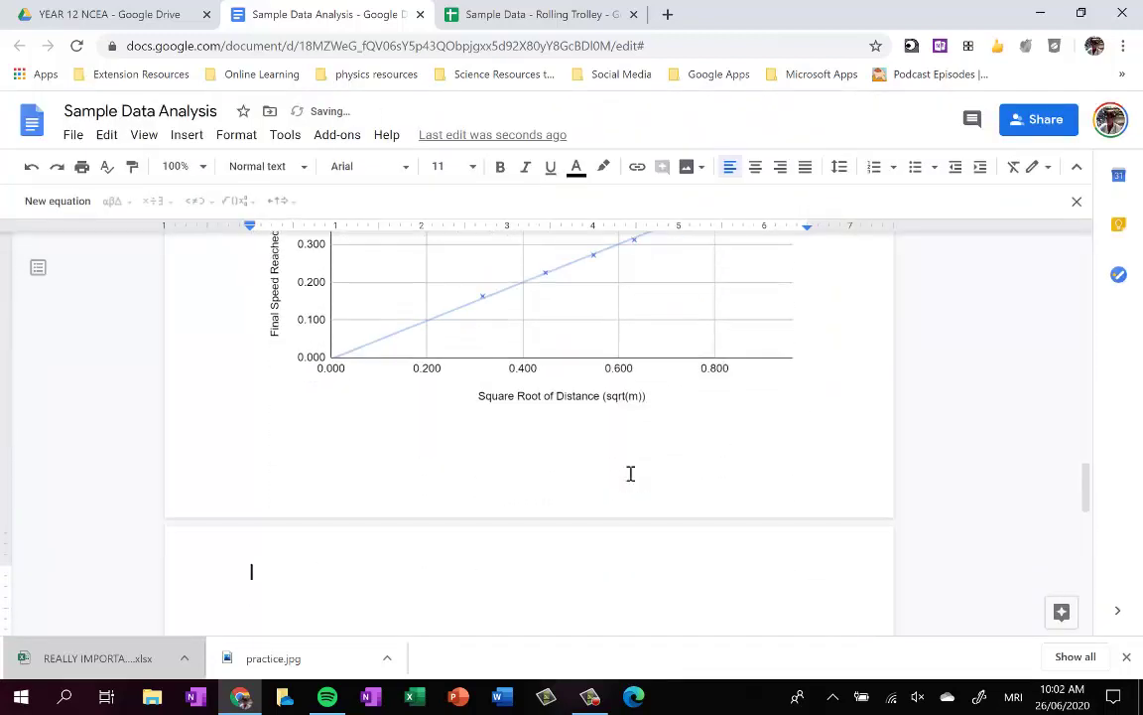
Add a "Conclusion:" line below the linearised graph, format it as Heading 3, and start a new paragraph
scroll(631, 473, "up", 3)
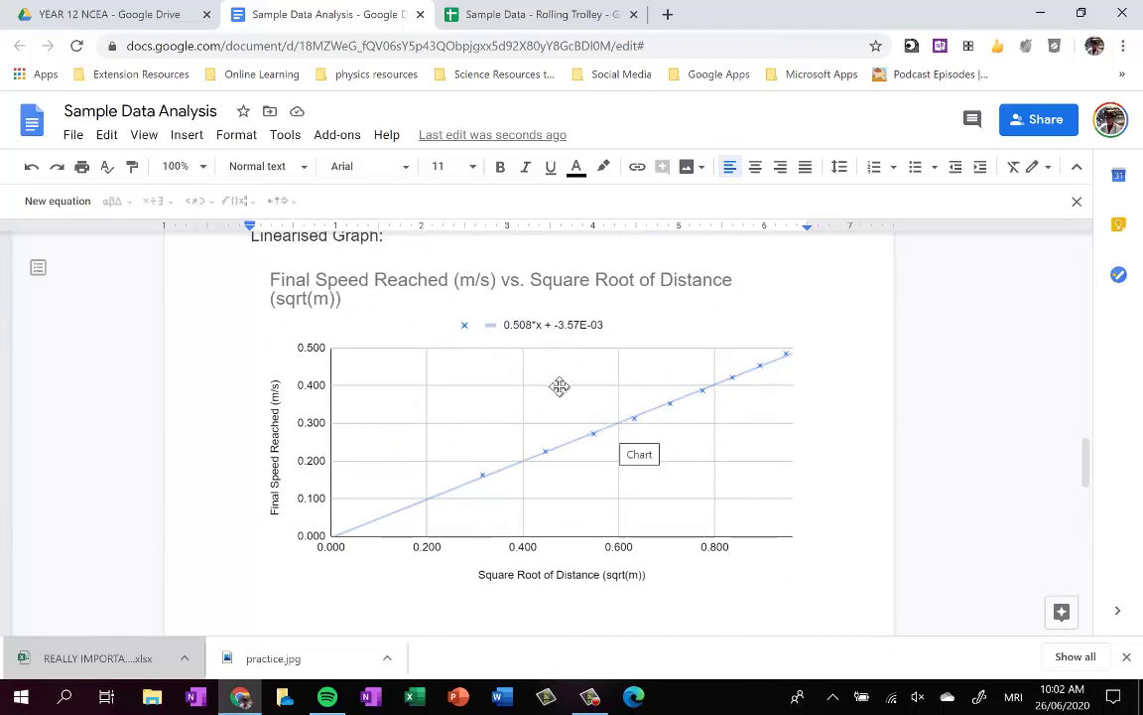
scroll(555, 385, "down", 3)
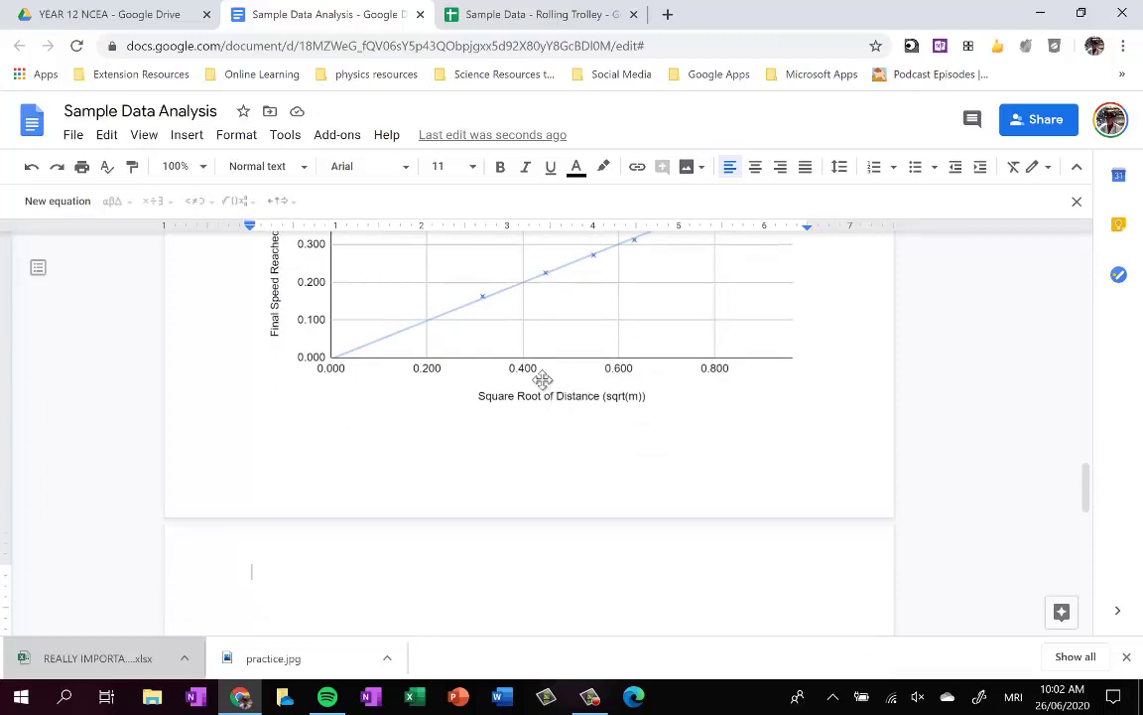
type("Equation")
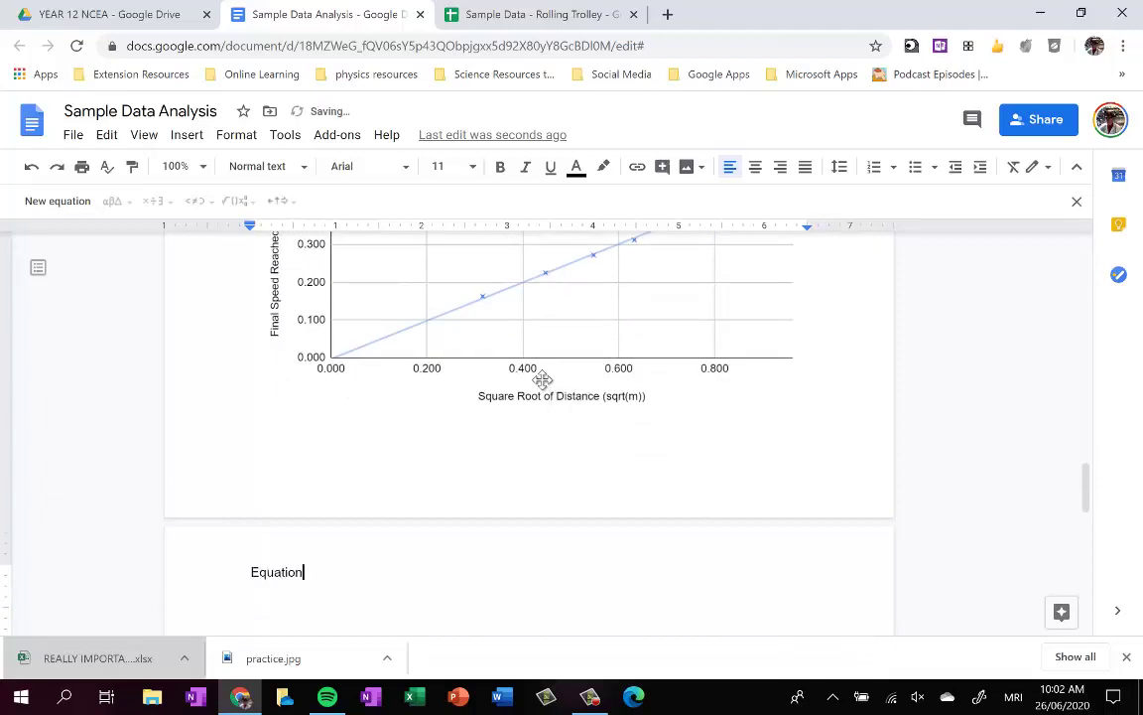
key("ctrl+BackSpace")
type("Conclusion")
key("ctrl+alt+3")
key("Return")
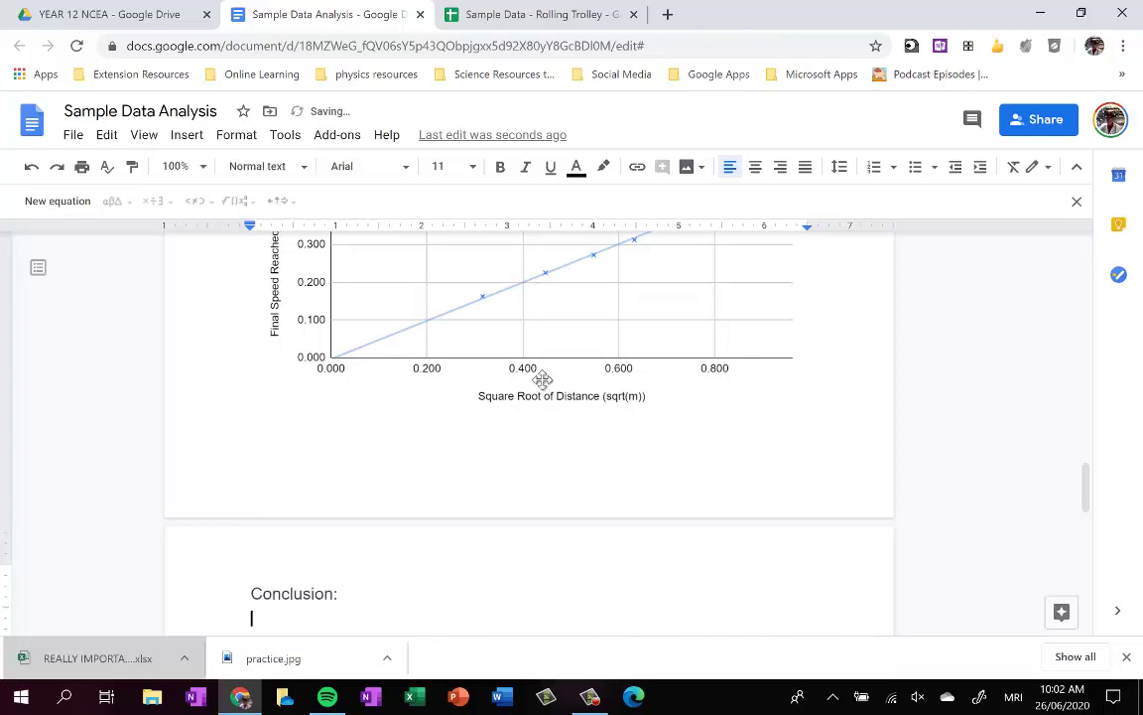
Write the conclusion sentence "The relationship between the final speed reached by the trolley (m/s) and the square root of the distance is linear."
type("The relationship betwe")
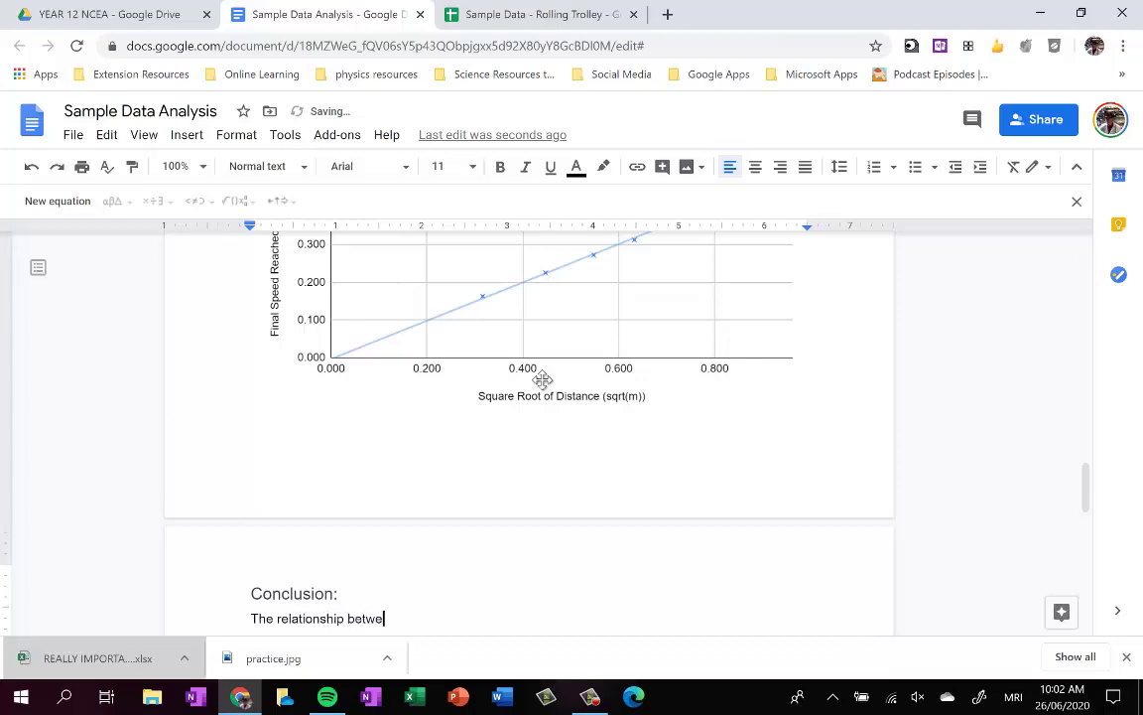
type("en the final speed reach")
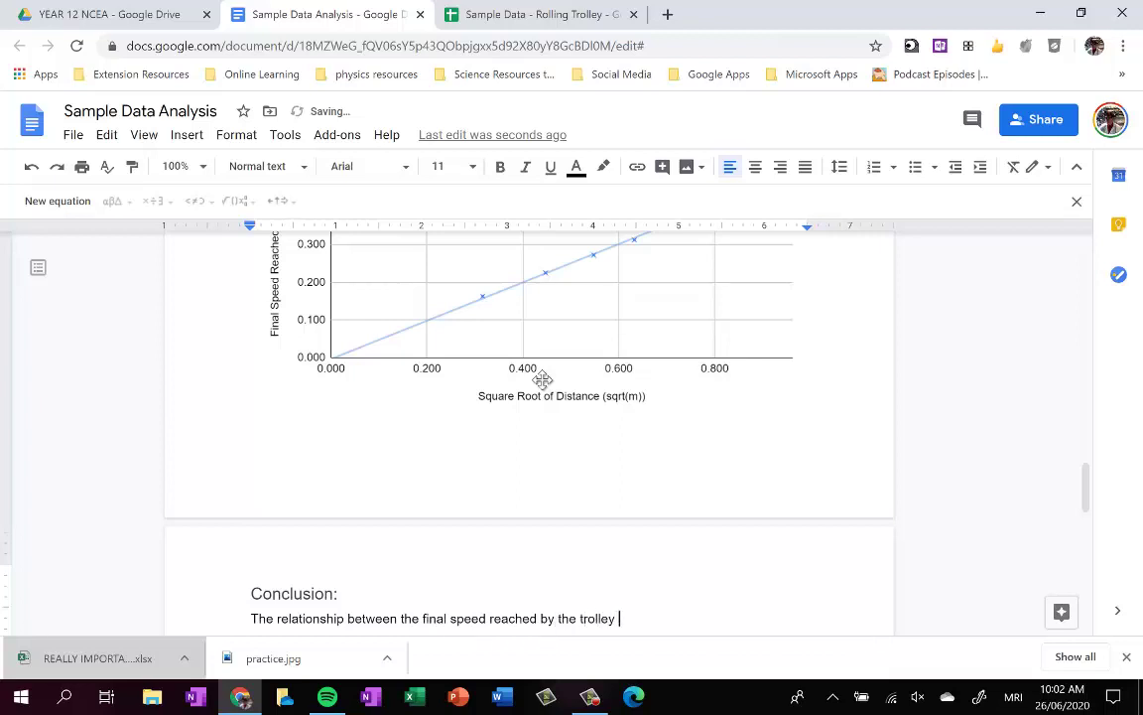
type("ed by the trolley (m/s) and the distance")
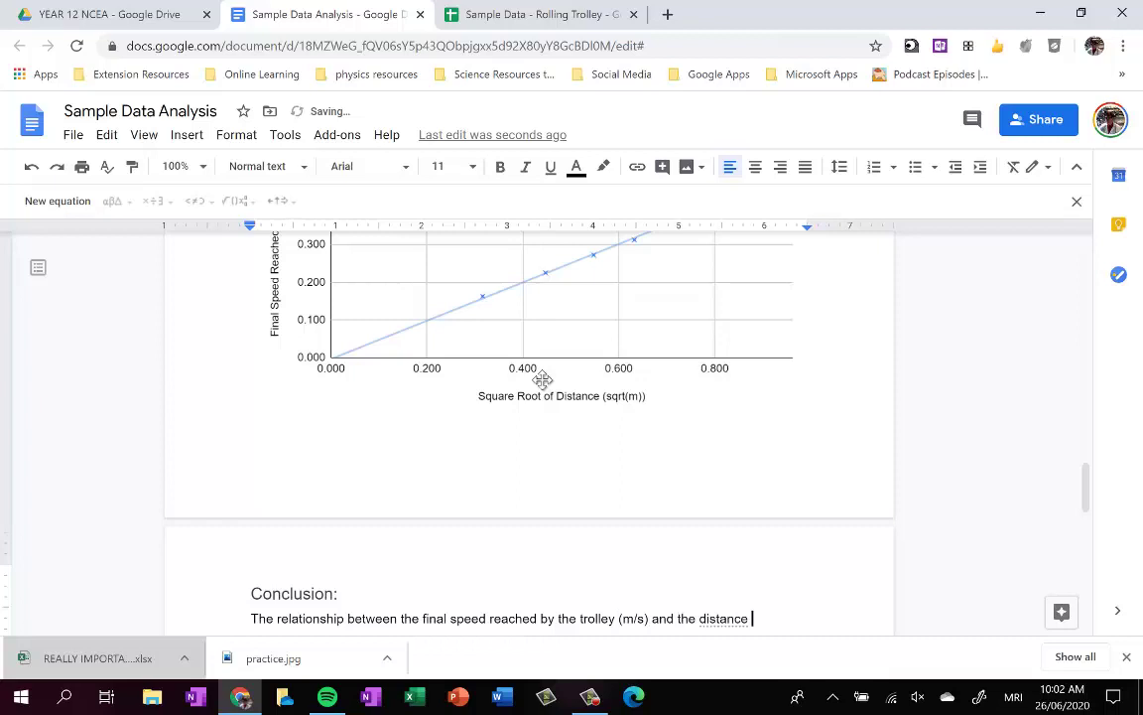
key("ctrl+BackSpace")
type("square root of the distance ")
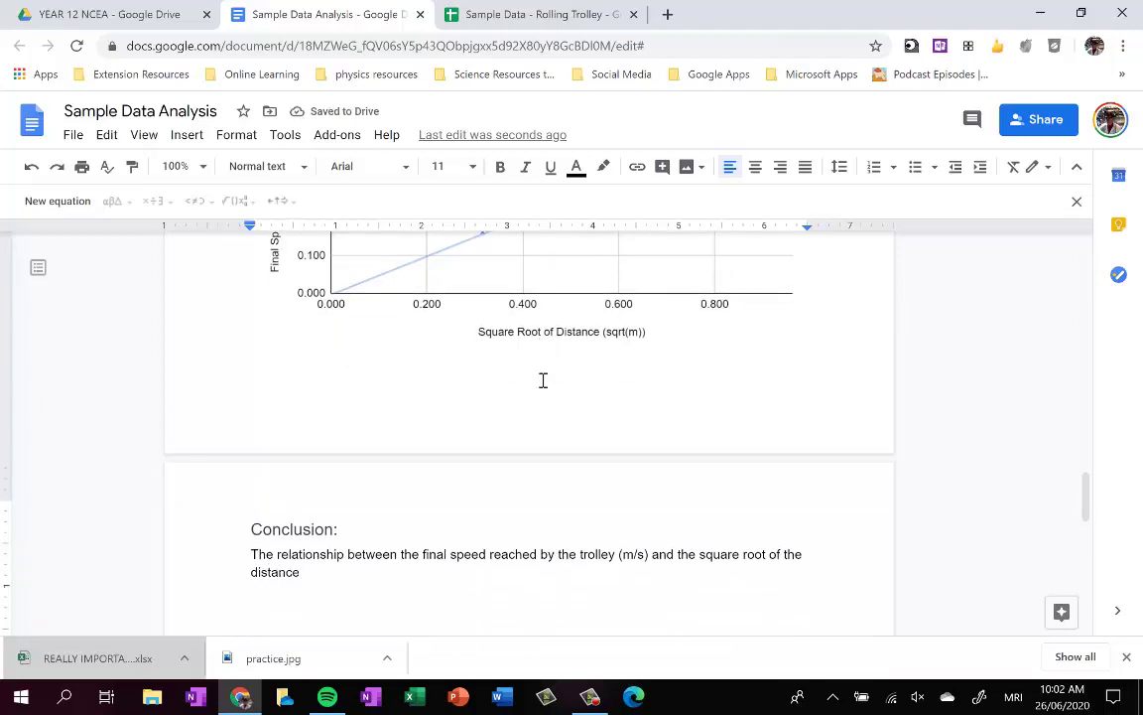
type("is linear.")
left_click_drag(700, 554, 802, 559)
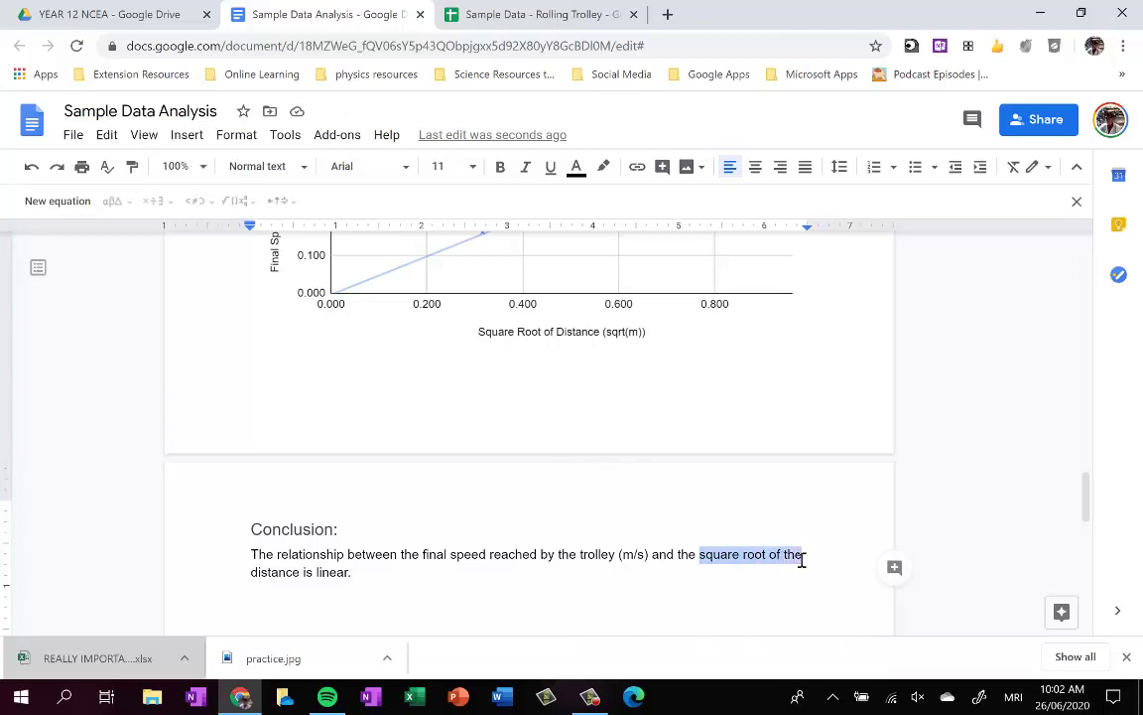
Append the sentence "This means that there is a square root relationship between the final speed reached and the distance travelled."
left_click(478, 571)
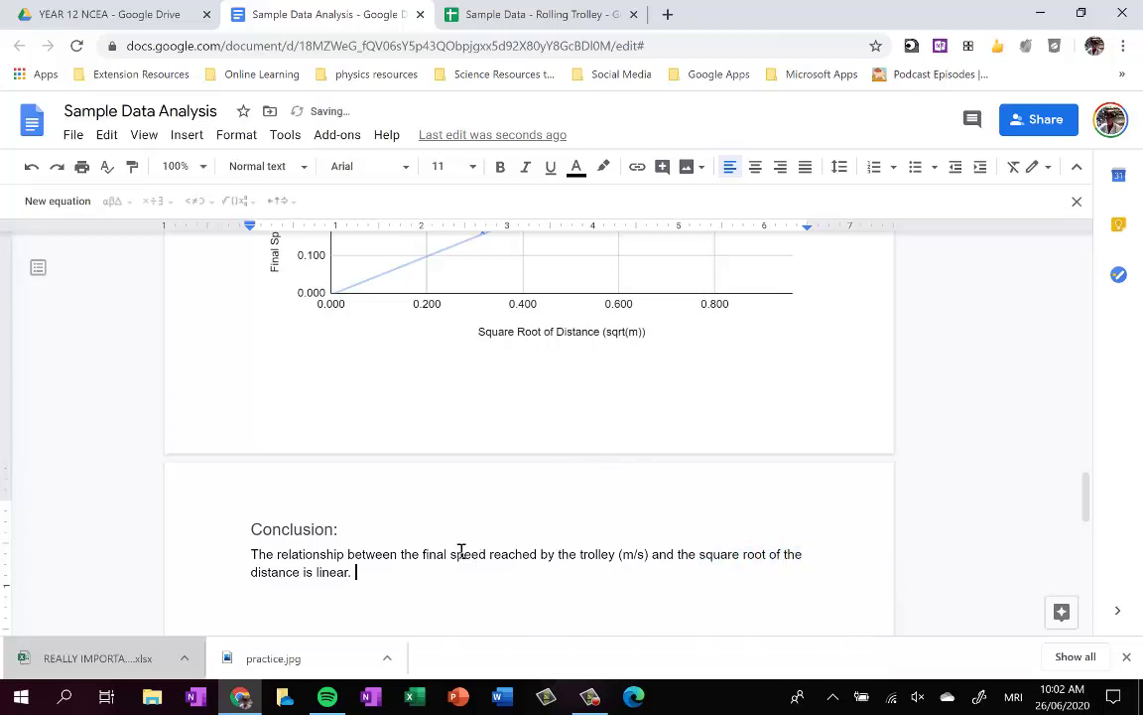
type("This means thta")
type(" t")
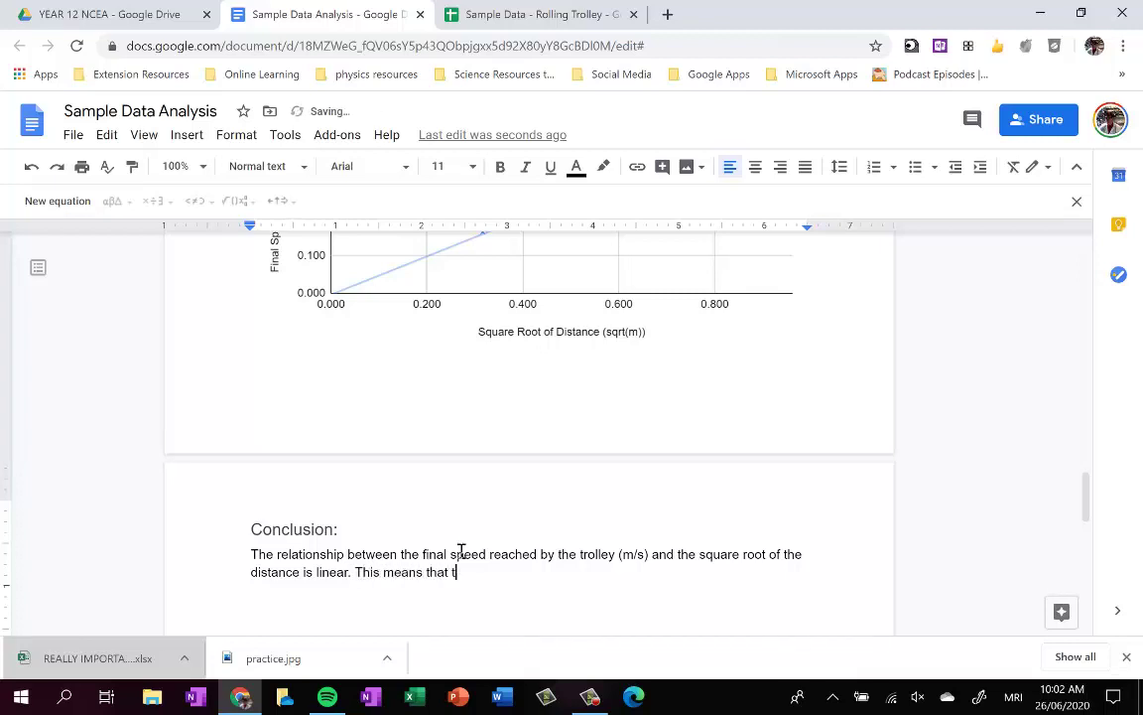
type("here is a square root relationship betwe")
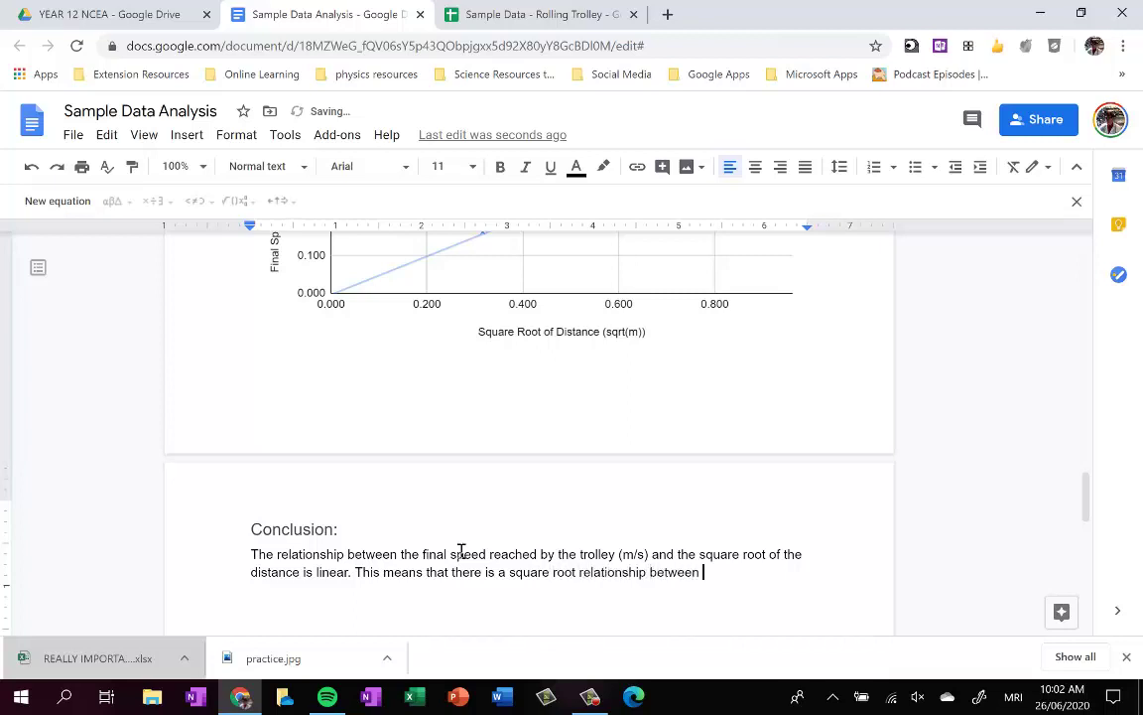
type("en ")
type("d")
type("the ")
type("final speed reached and the ")
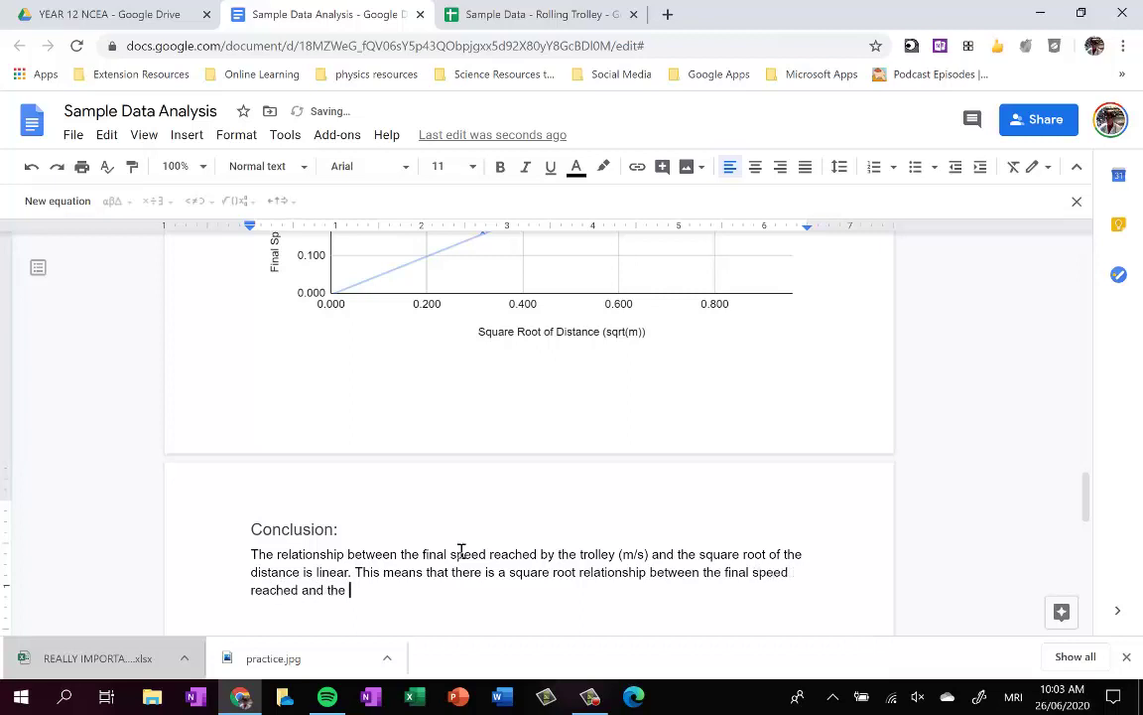
type("distance travelled.")
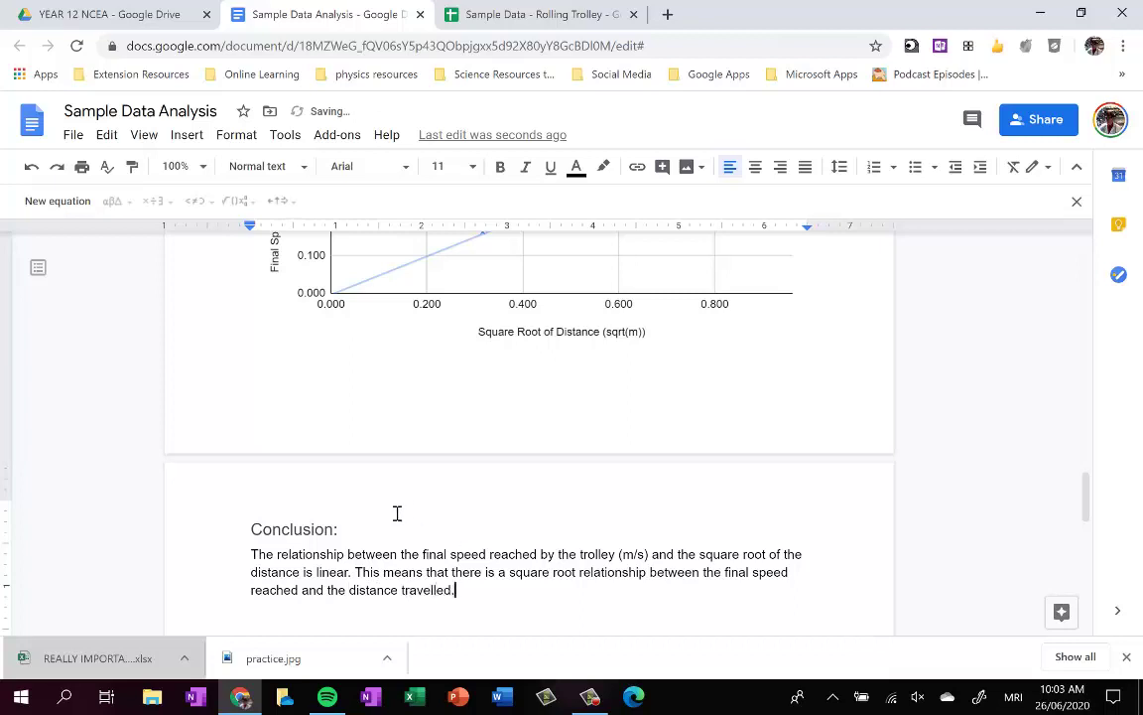
Insert an equation on a new line below the conclusion paragraph and begin it with v subscript f and an equals sign
key("Return")
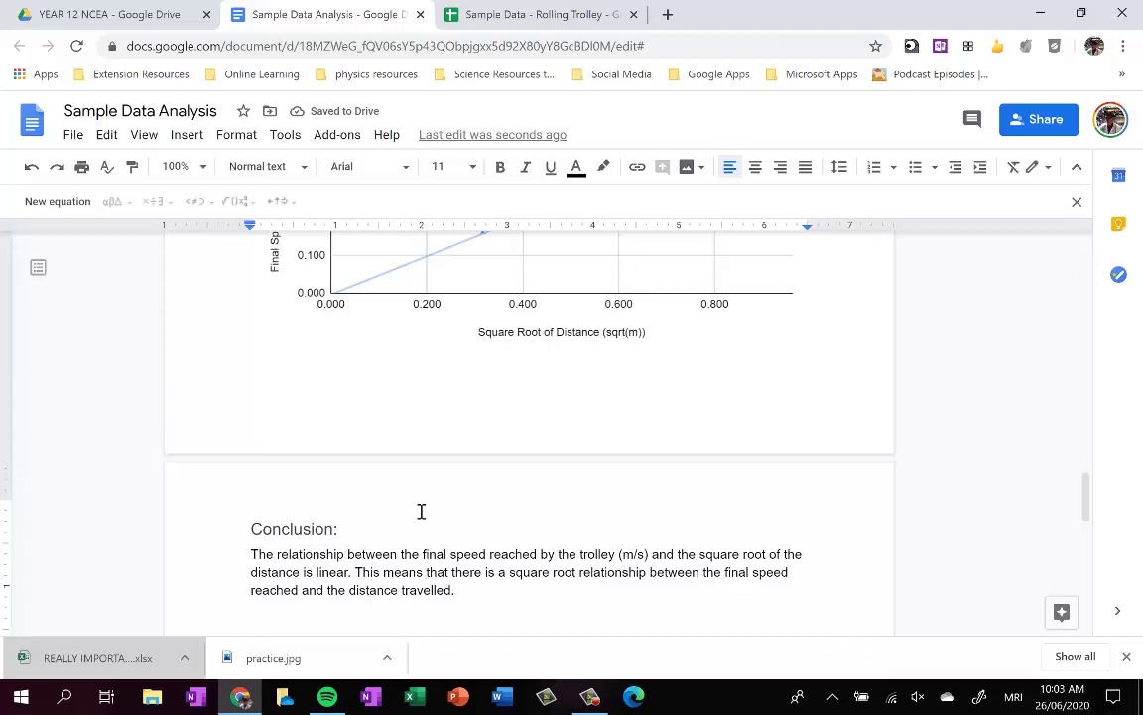
left_click(189, 135)
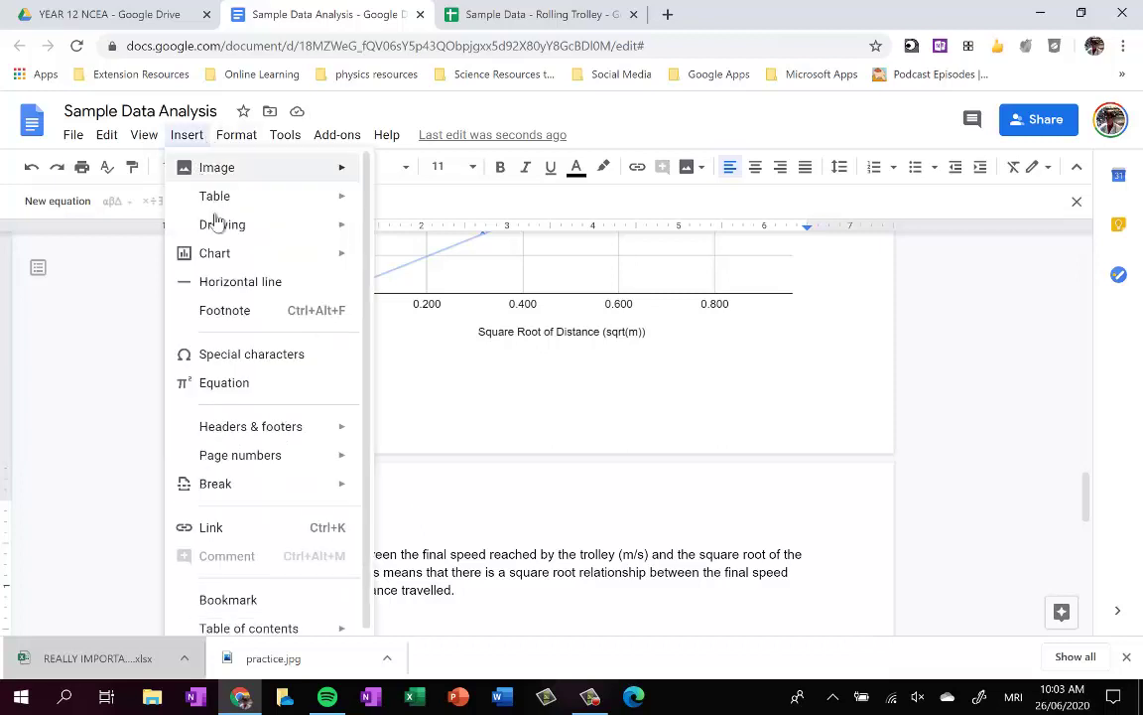
left_click(236, 387)
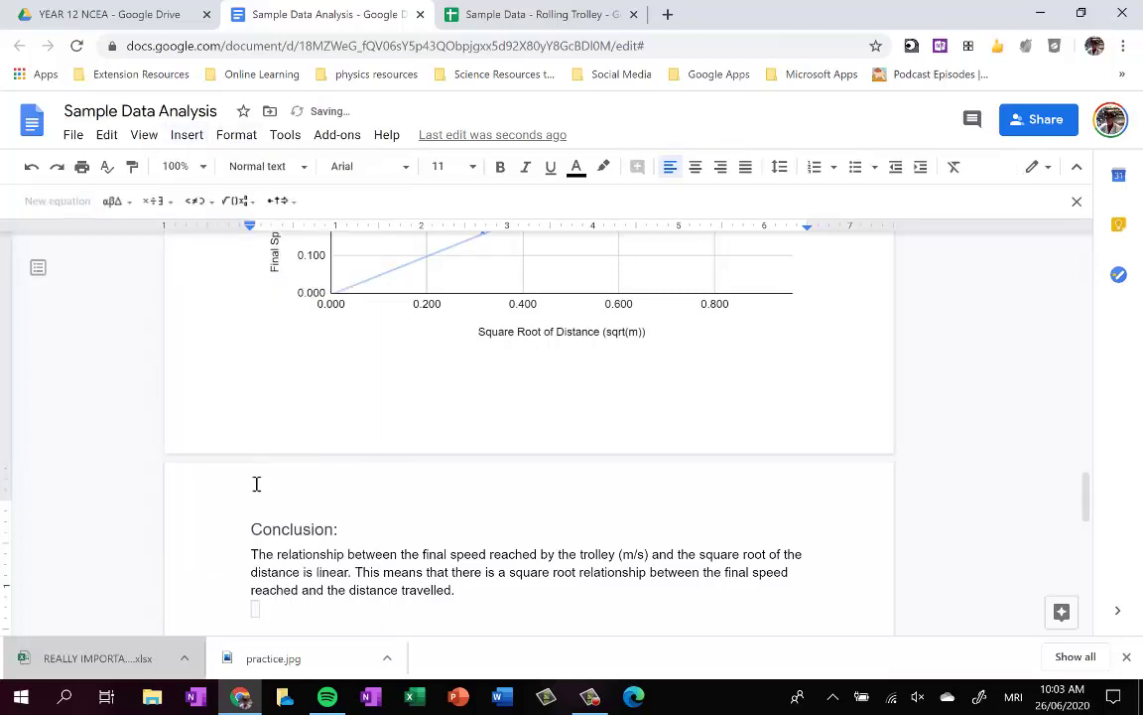
scroll(270, 472, "up", 4)
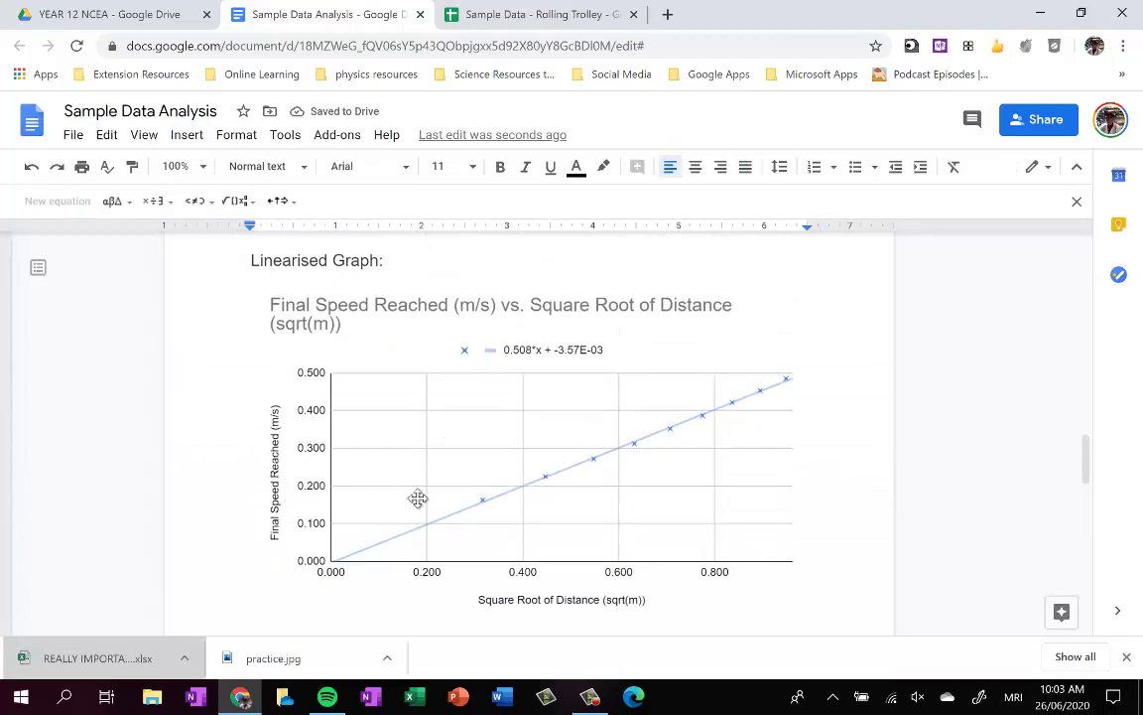
scroll(491, 421, "down", 5)
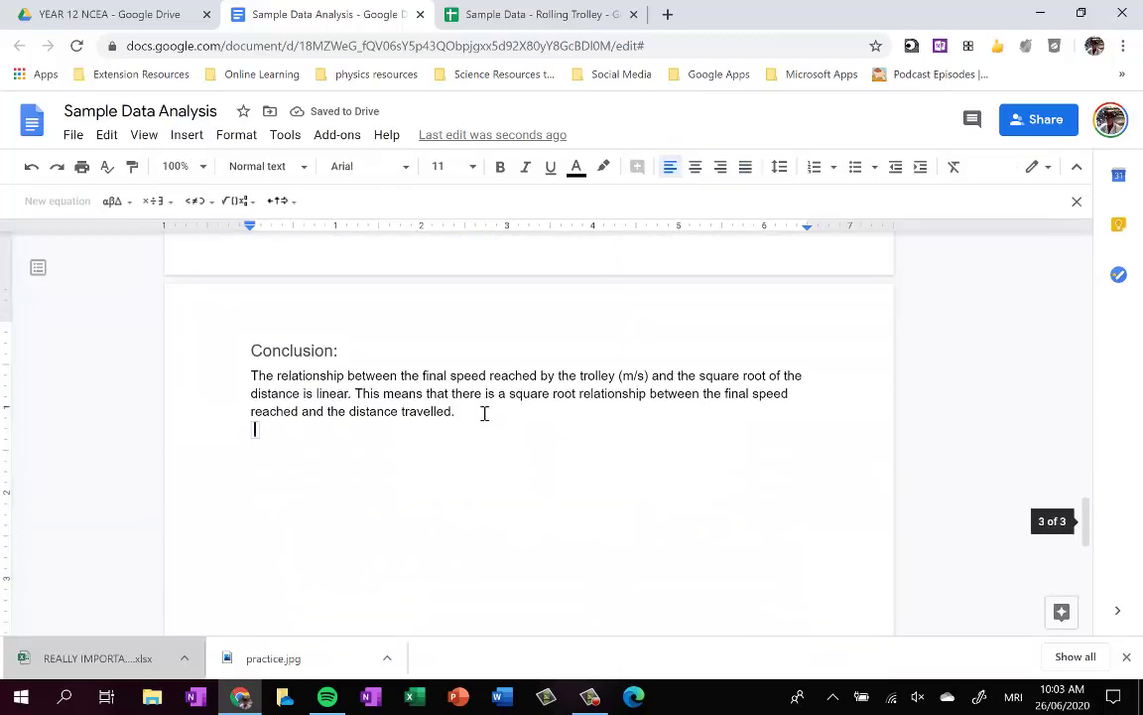
scroll(482, 411, "up", 1)
scroll(476, 405, "up", 3)
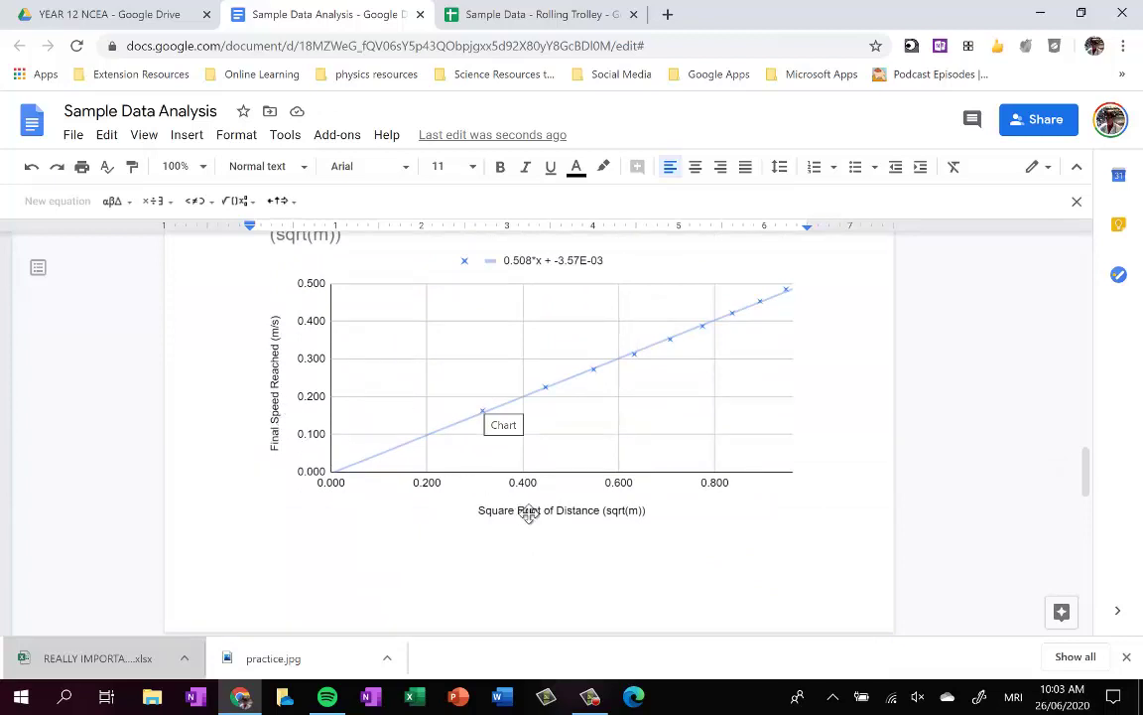
scroll(492, 515, "down", 5)
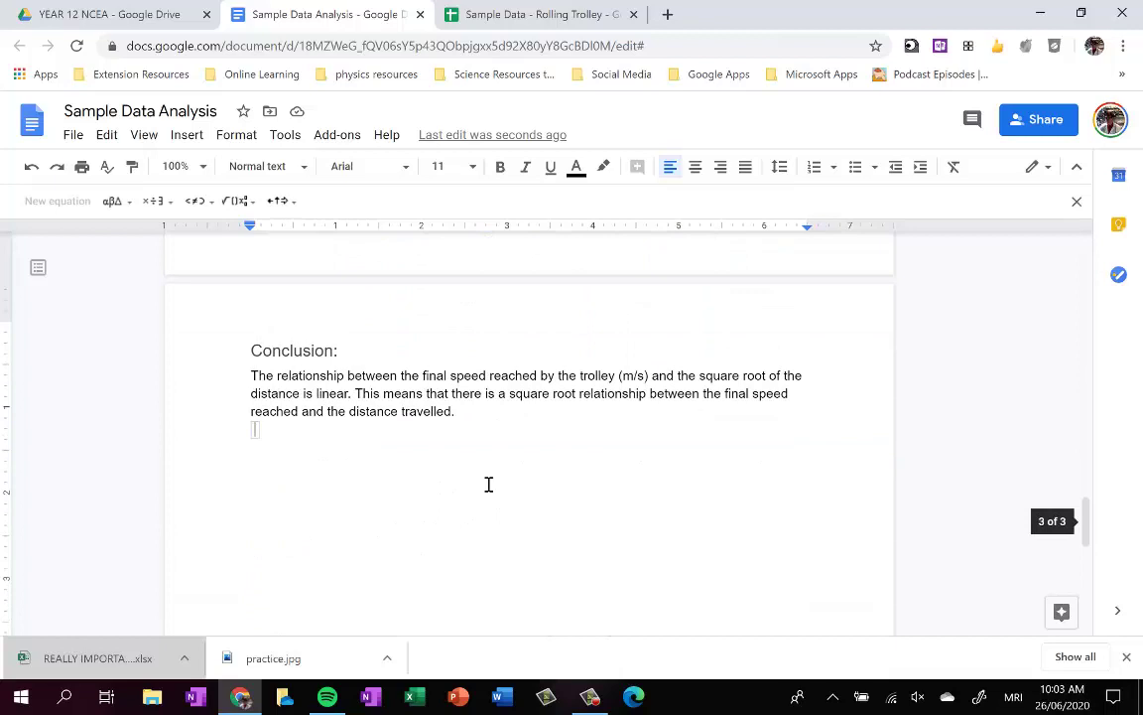
type("vf =")
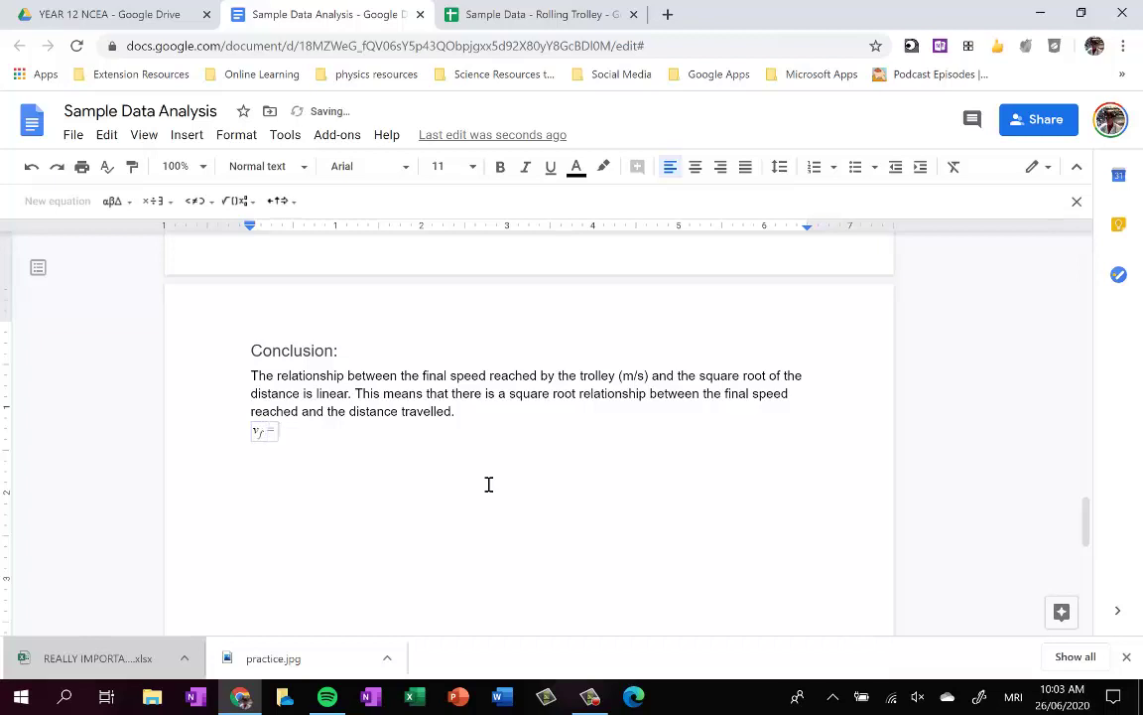
scroll(452, 462, "up", 1)
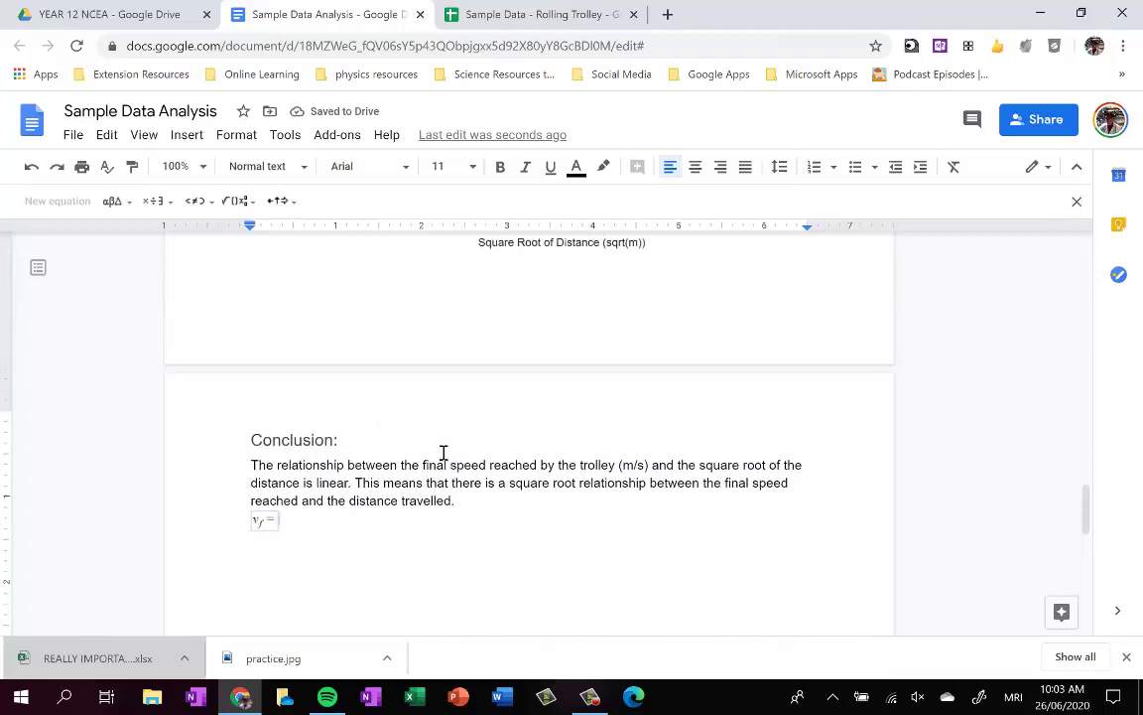
left_click(254, 203)
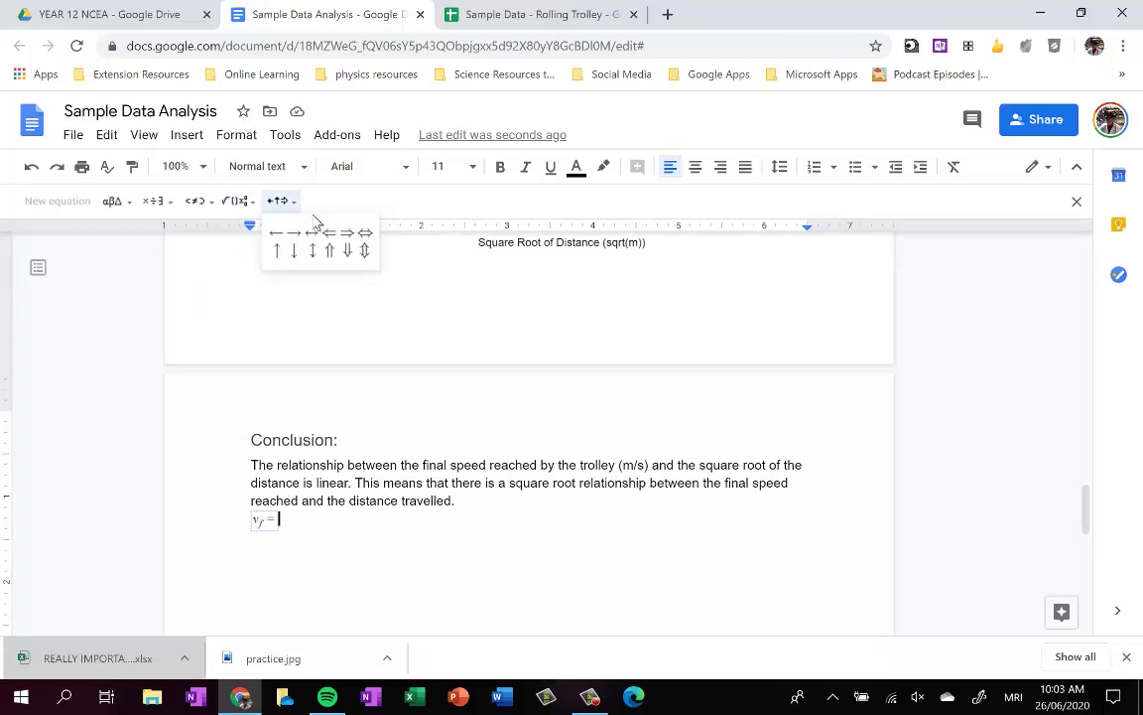
left_click(276, 520)
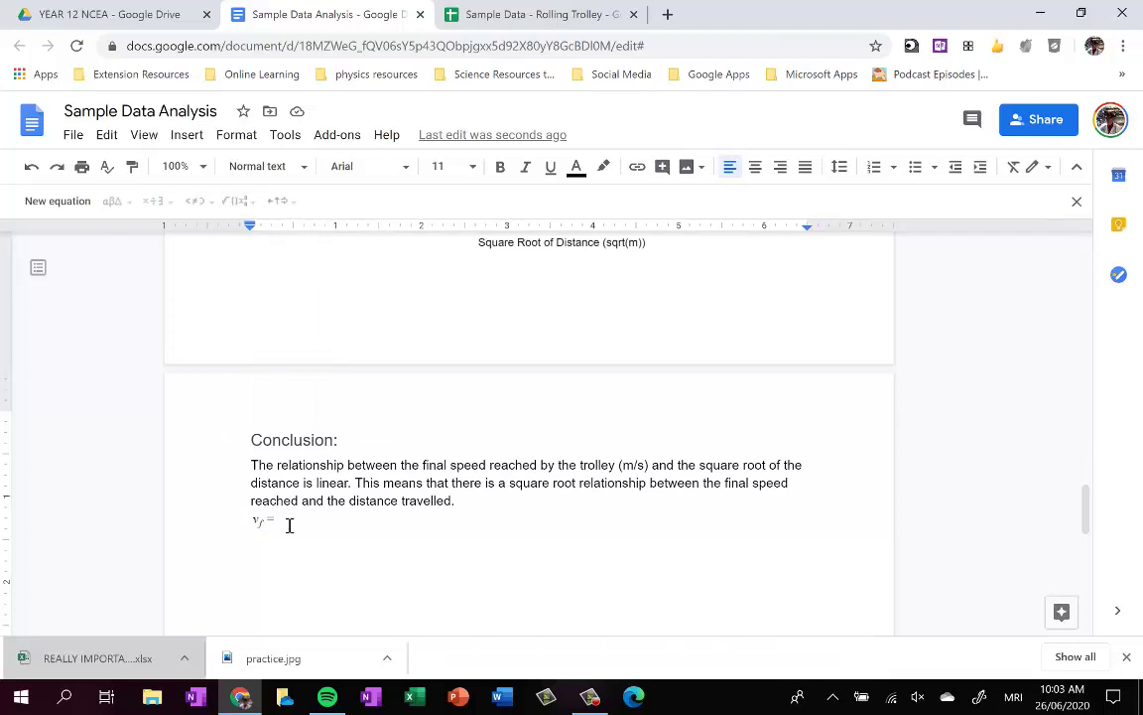
left_click(289, 523)
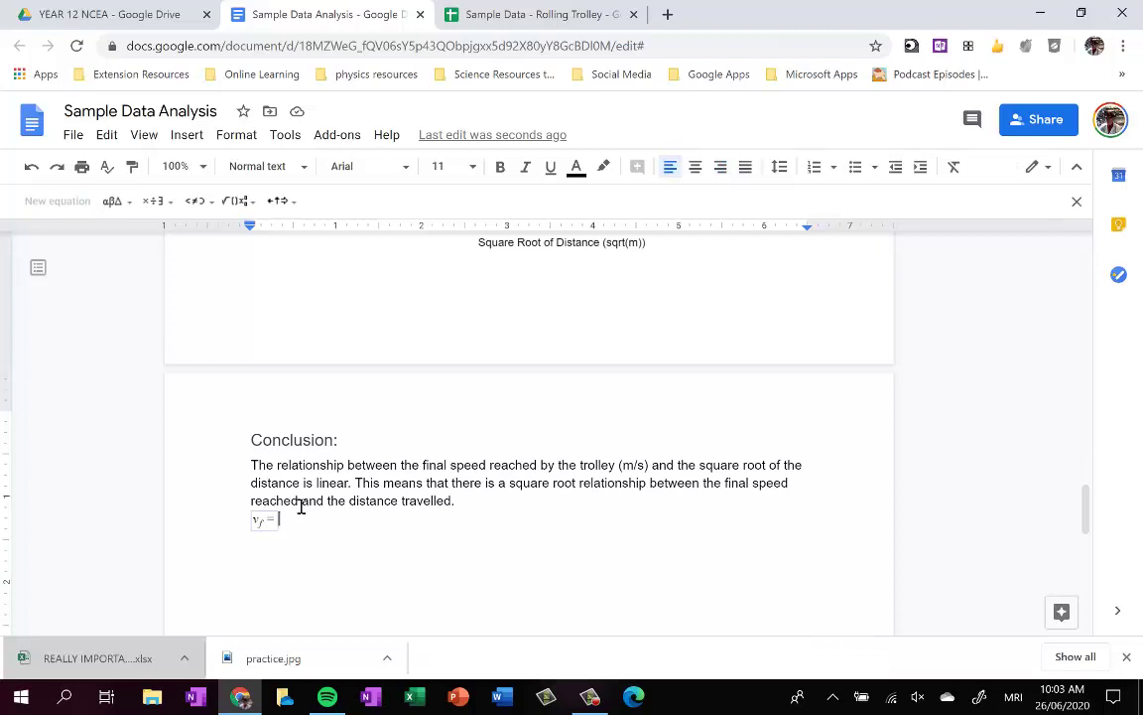
Enter 0.508 × √d after the equals sign of the conclusion equation, using the gradient of the graph's trendline
scroll(301, 507, "up", 5)
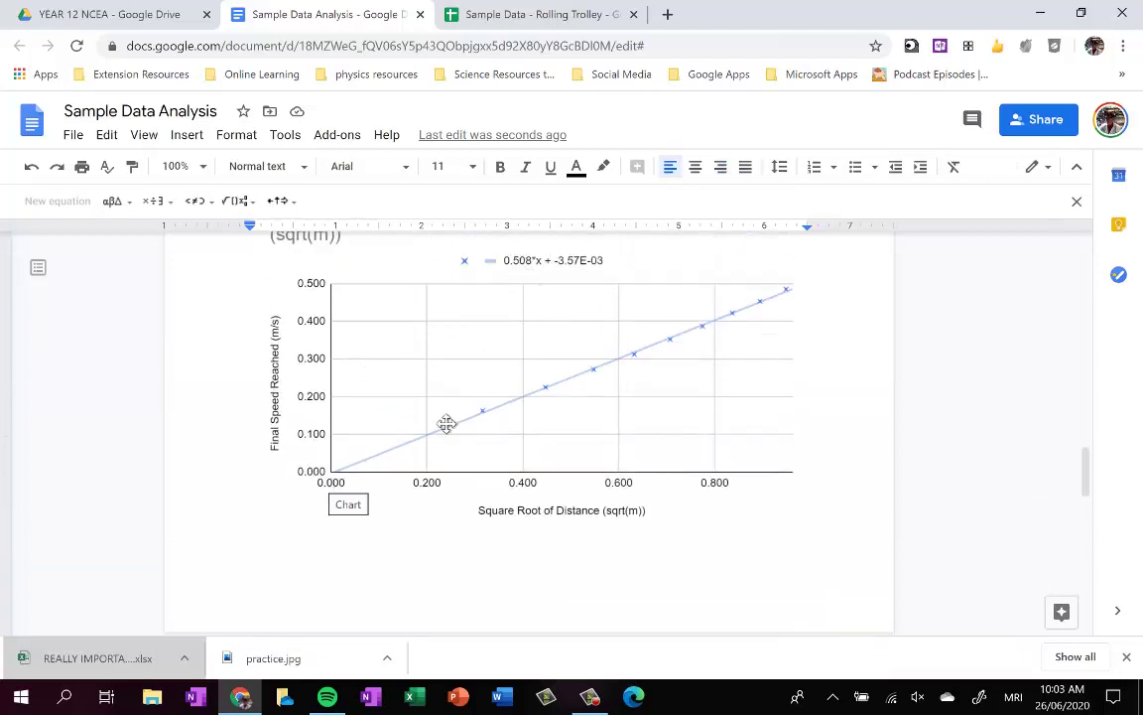
scroll(377, 511, "down", 5)
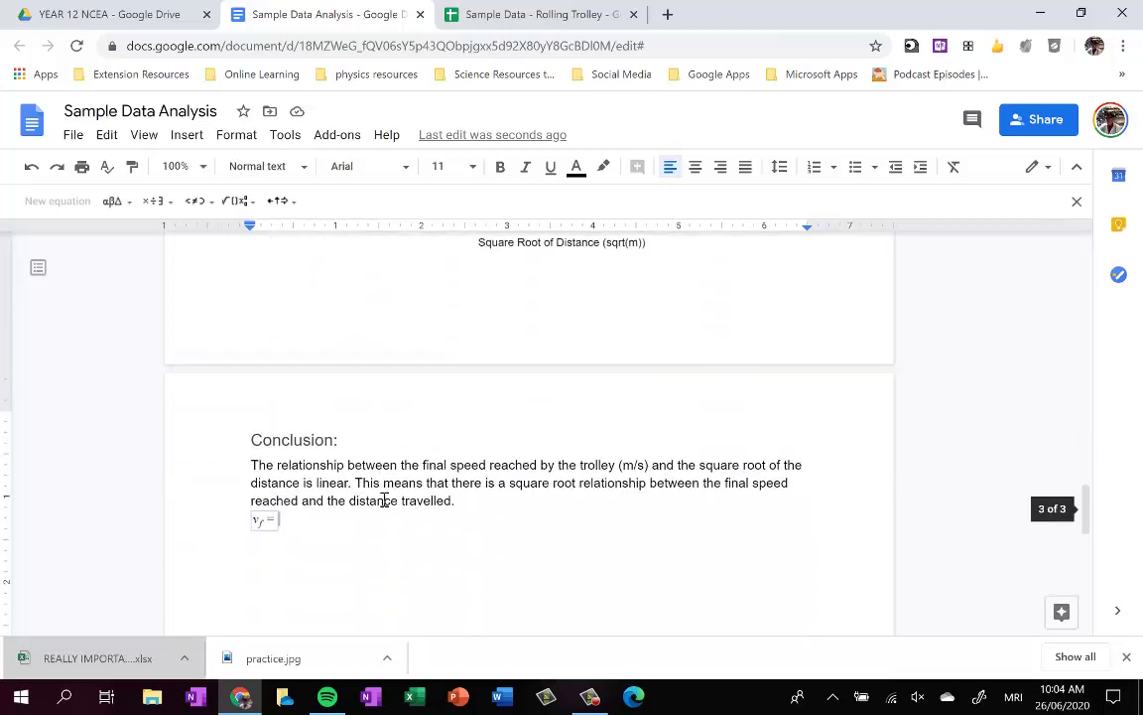
type("0.5")
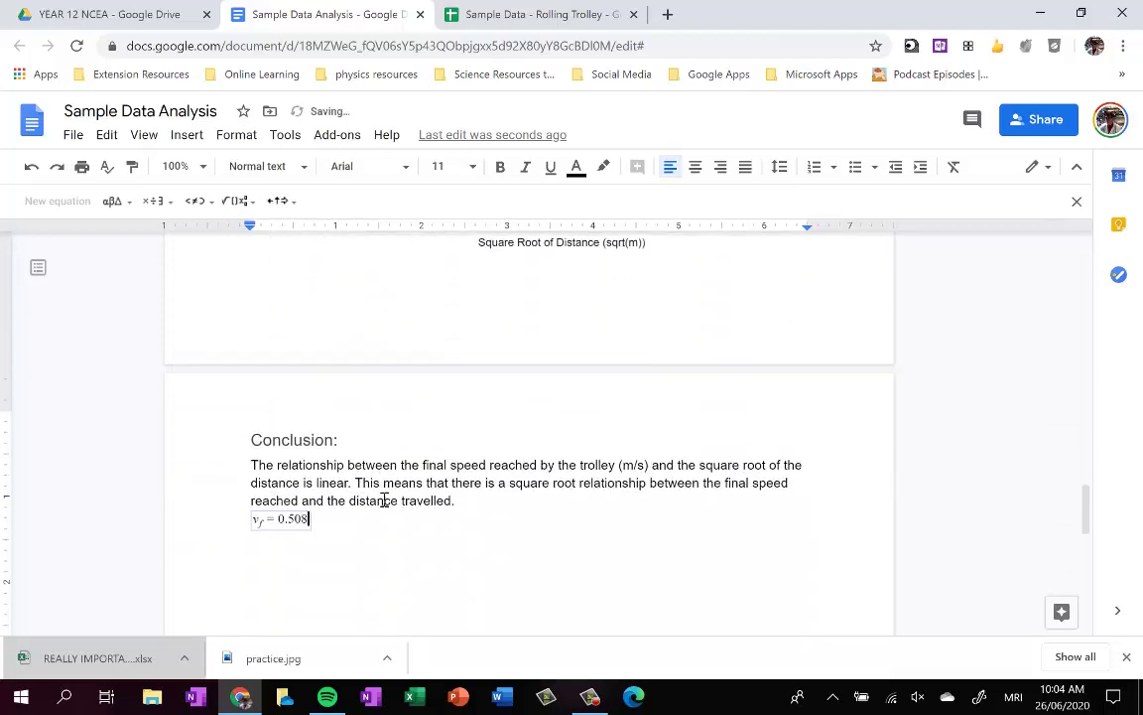
type("08")
type("\\time")
type("s ")
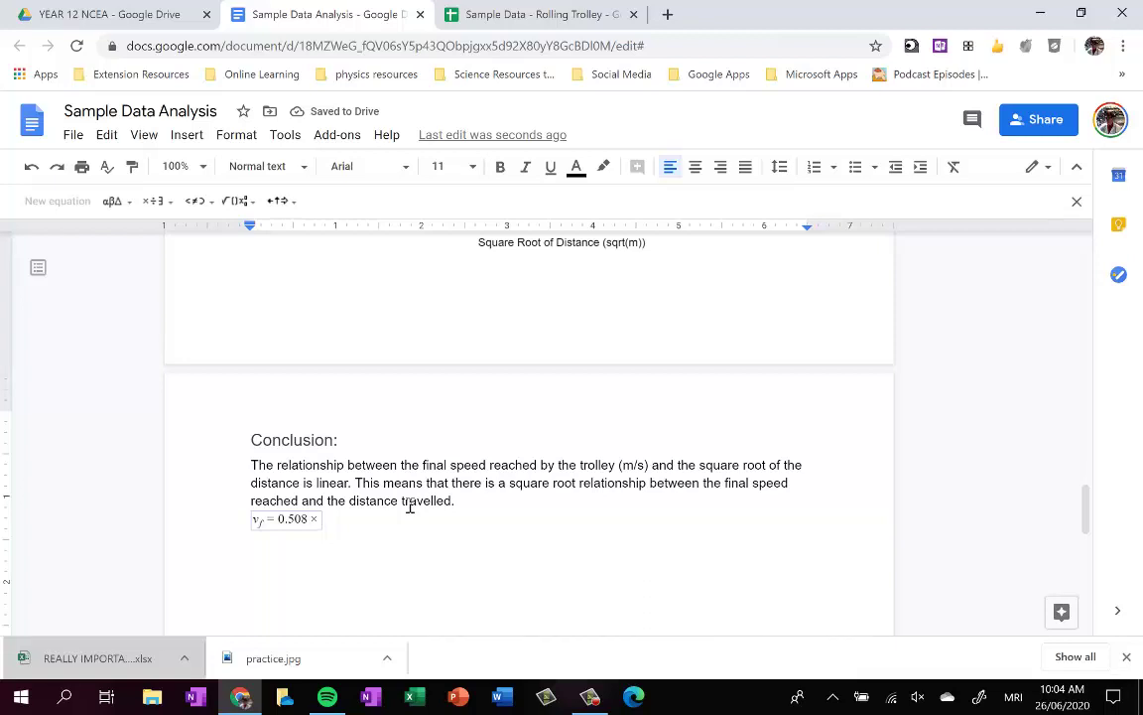
type("\\sqrt d")
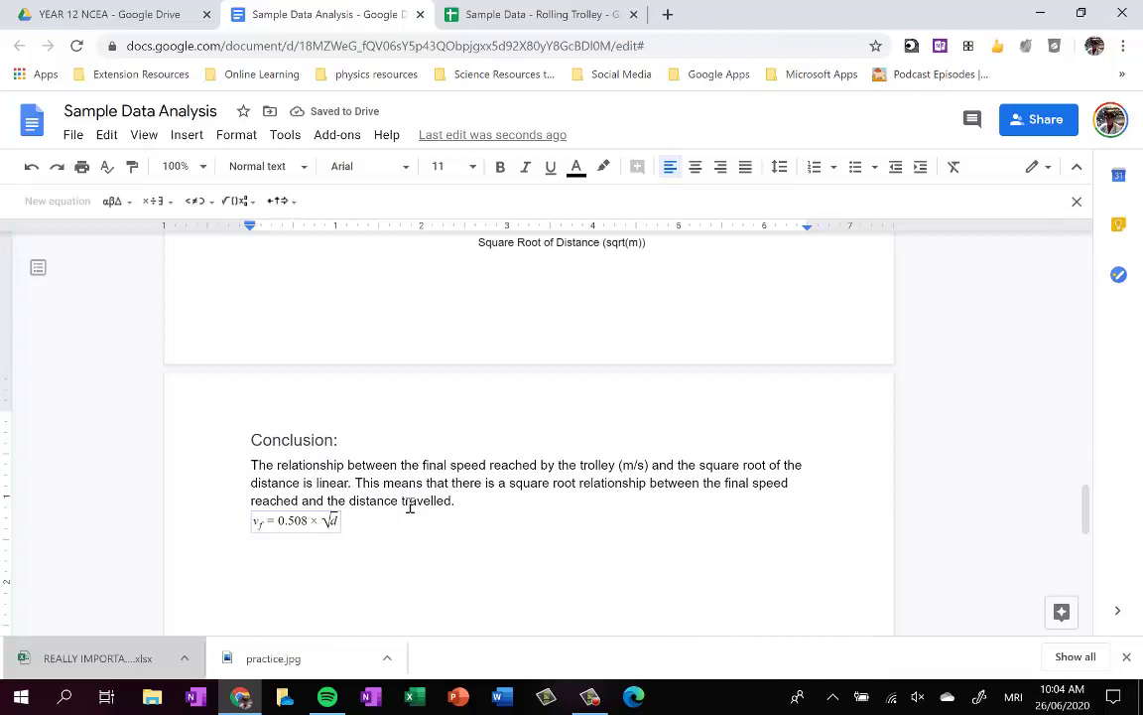
Complete the conclusion equation with − 0.00357, the intercept from the linearised graph's trendline, and centre the equation on the page
scroll(395, 472, "up", 5)
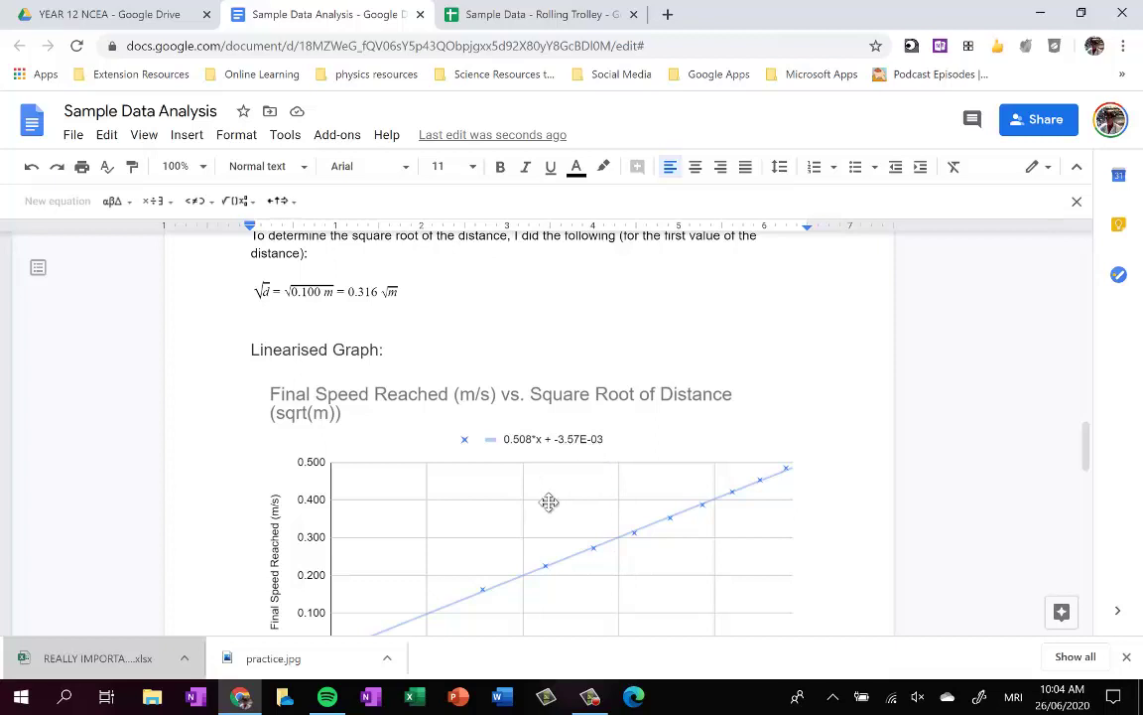
scroll(548, 499, "down", 3)
scroll(549, 496, "down", 2)
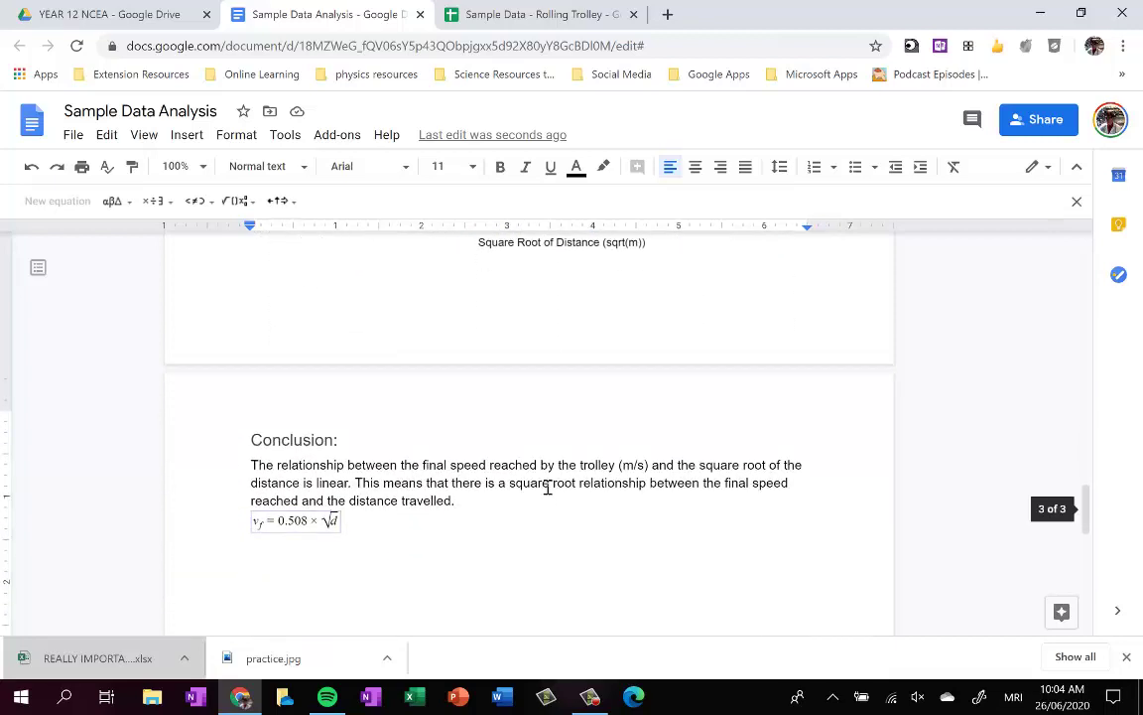
type("0.00")
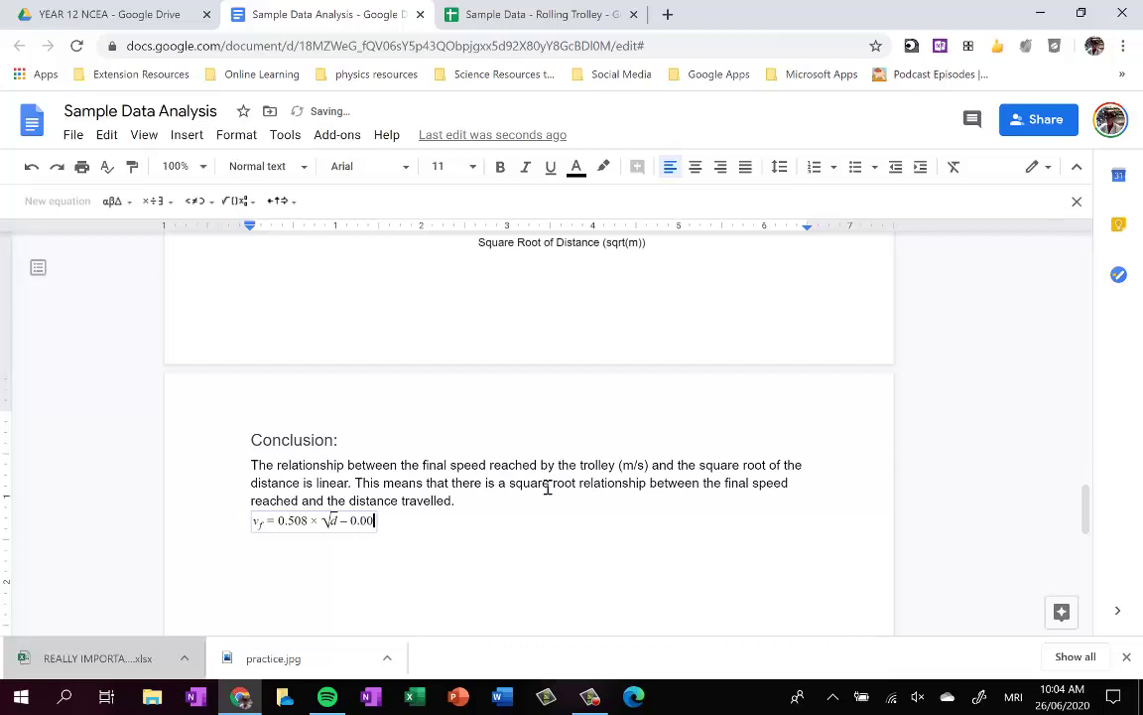
scroll(556, 462, "up", 3)
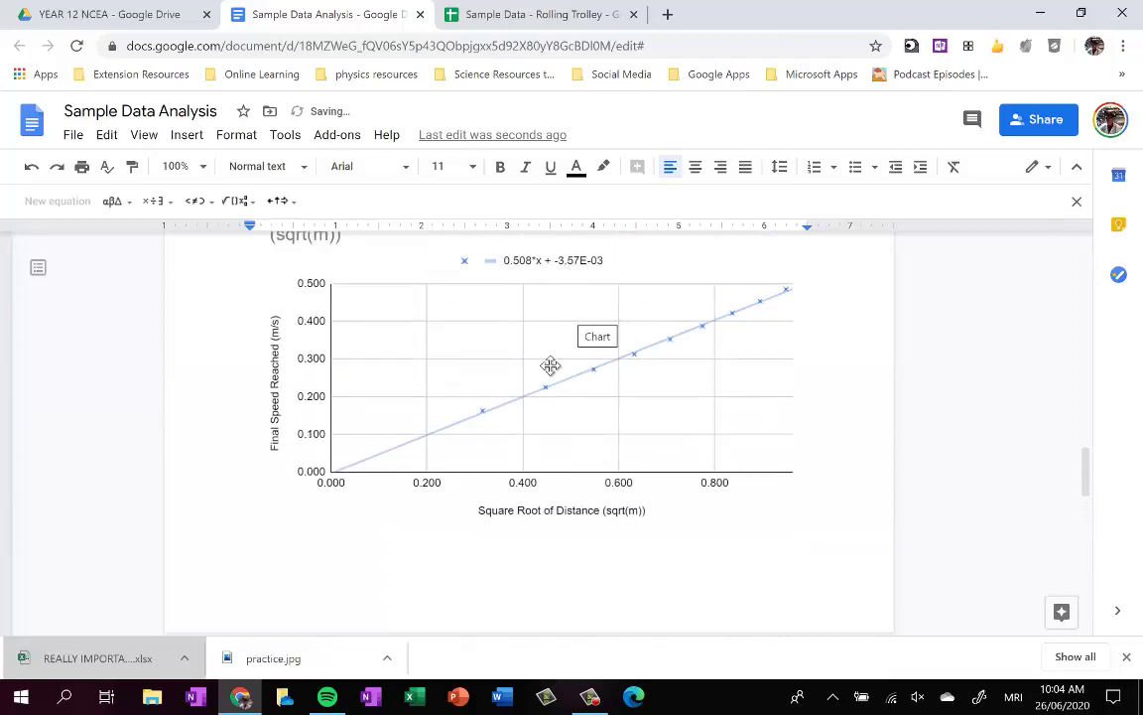
scroll(549, 366, "down", 3)
type("3")
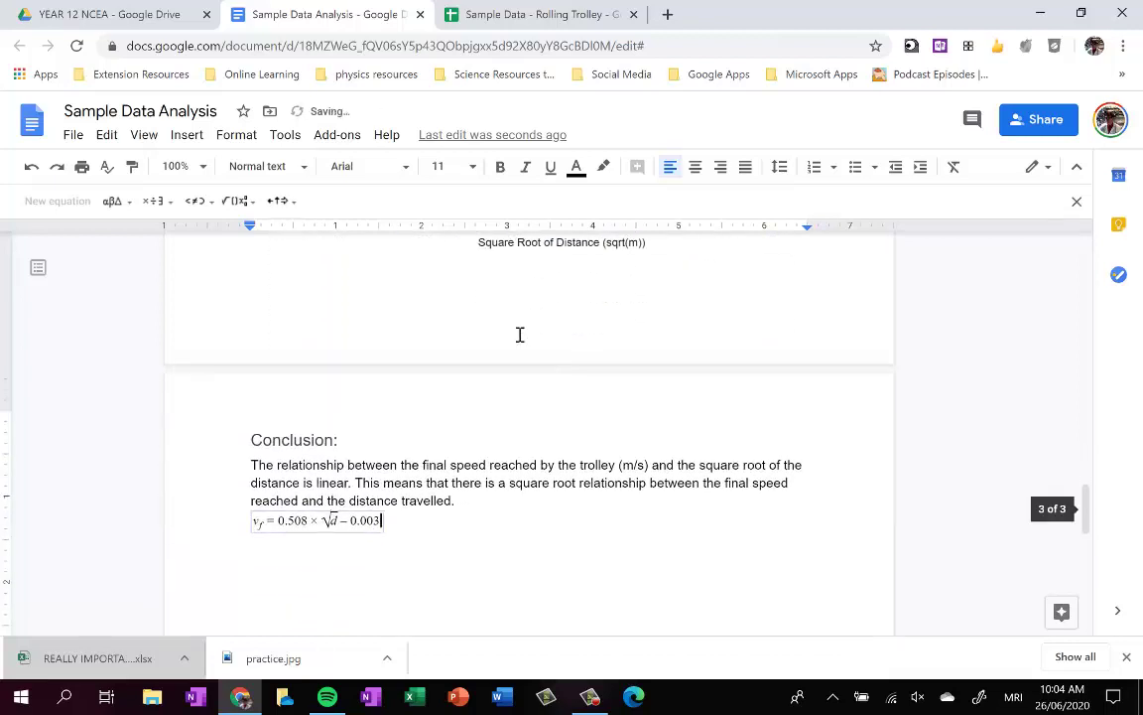
type("57")
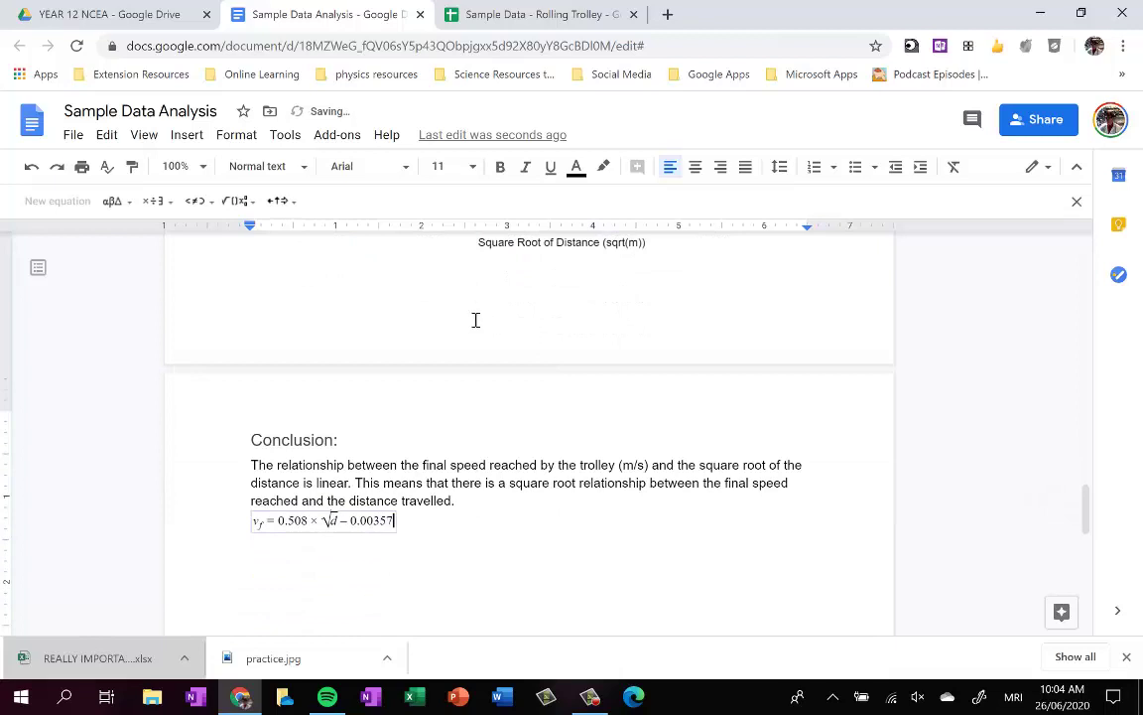
key("Right")
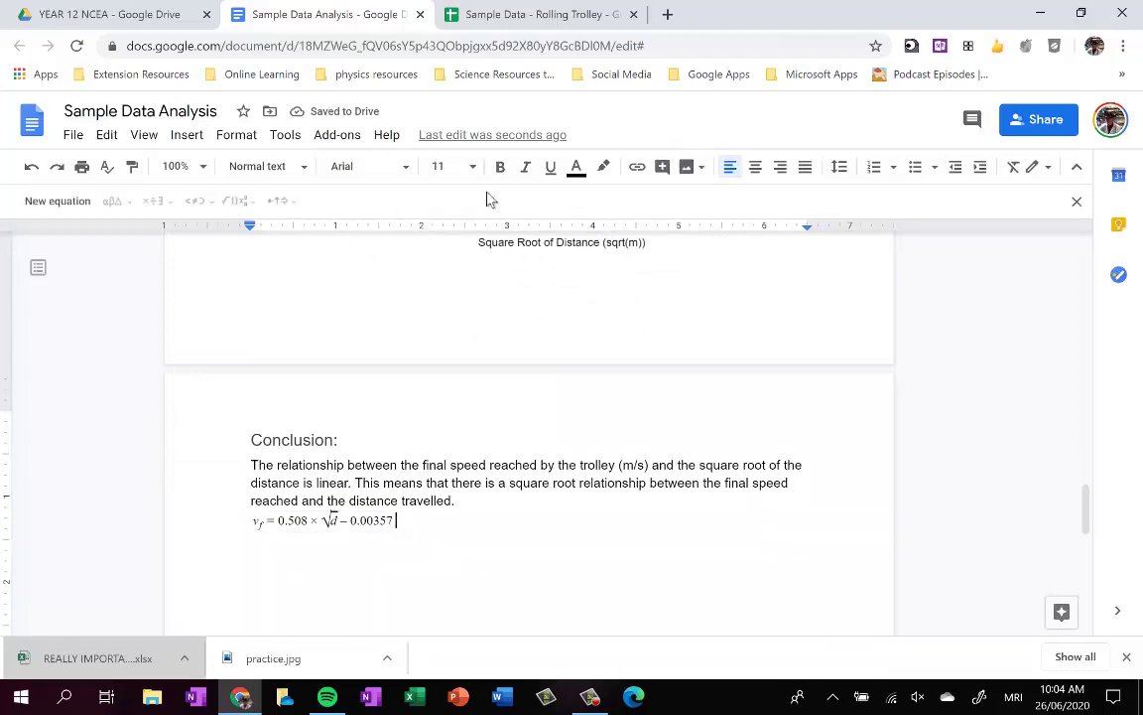
left_click(753, 169)
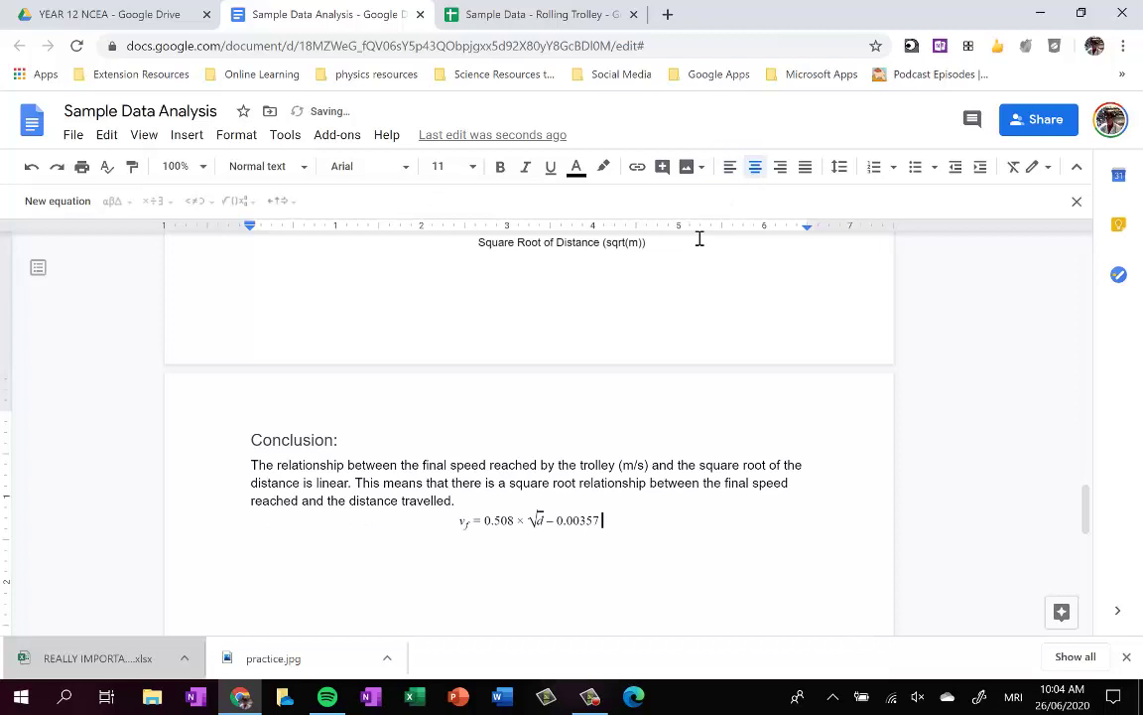
Add the line "The equation for the relationship is:" between the conclusion paragraph and the equation, with a blank line before and after it
left_click(498, 495)
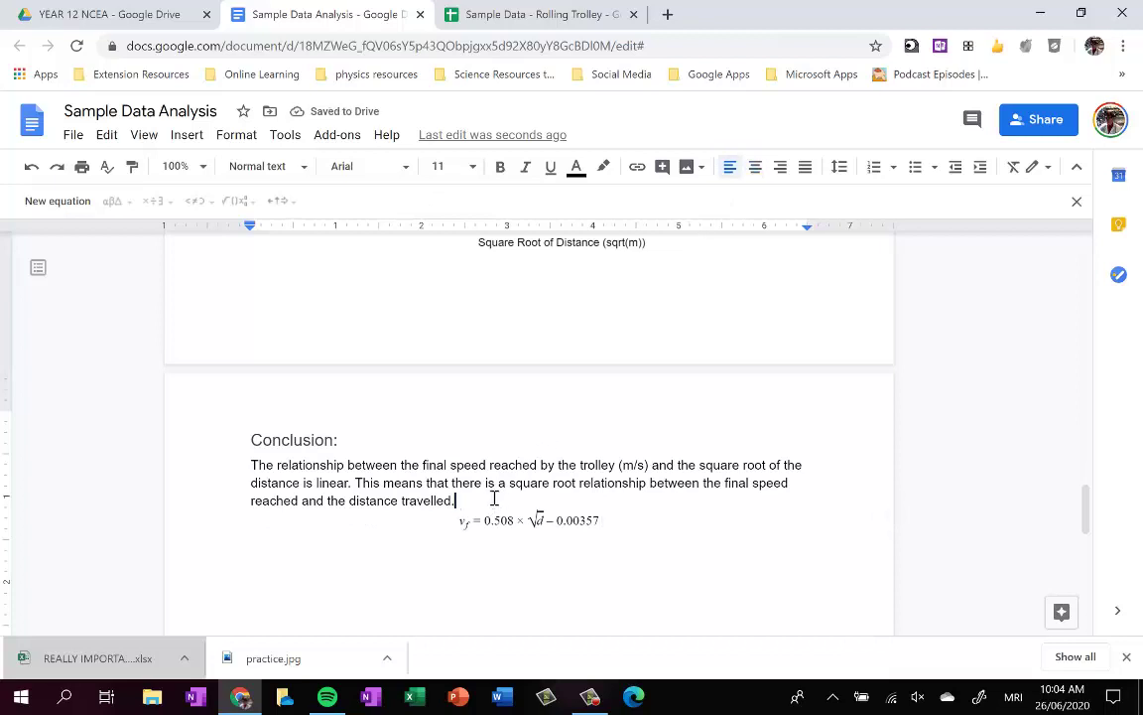
key("Return")
key("Return")
type("The eq")
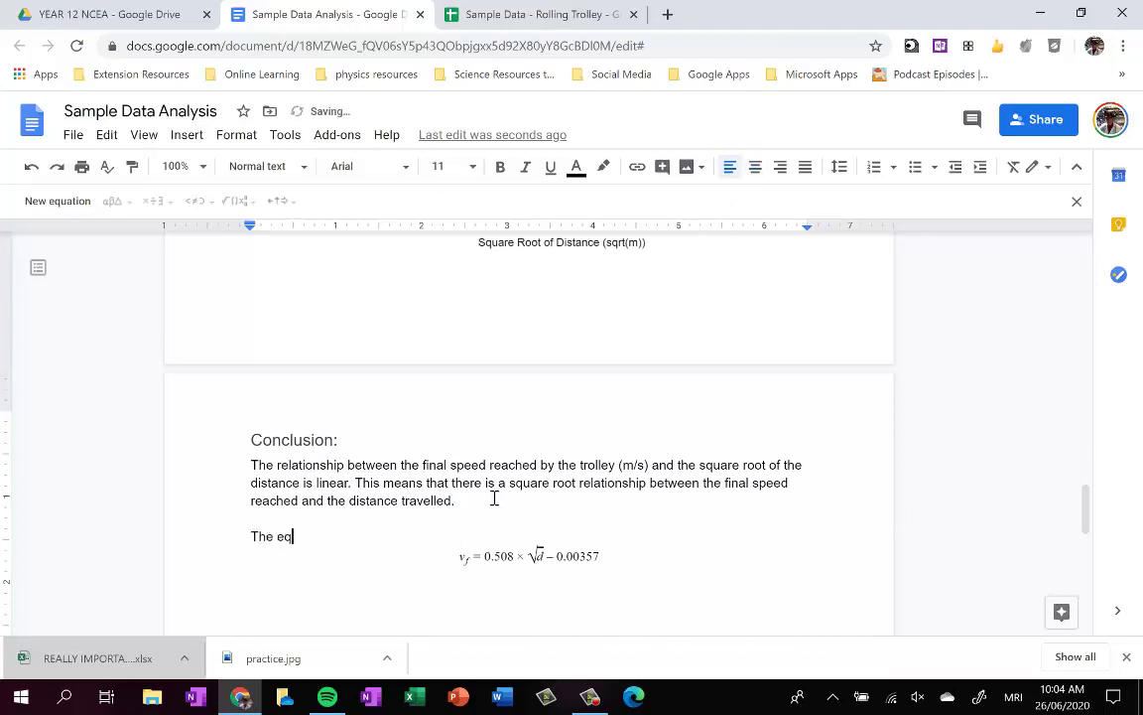
type("uation for the relationship i")
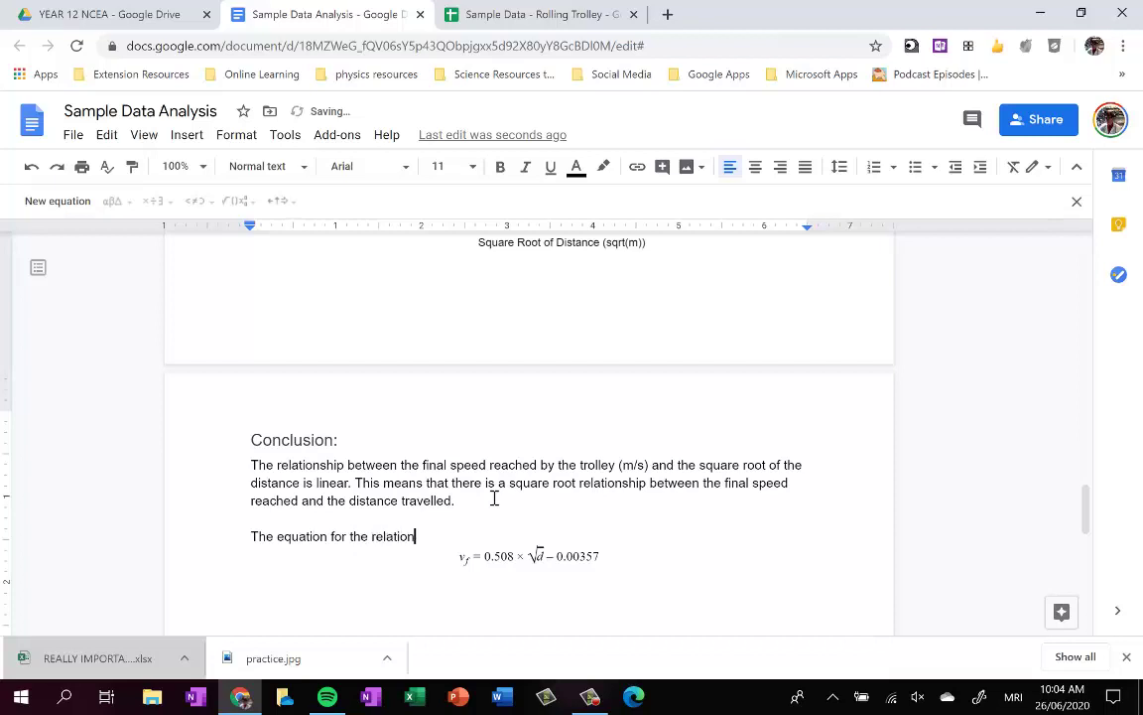
type("s:")
key("Return")
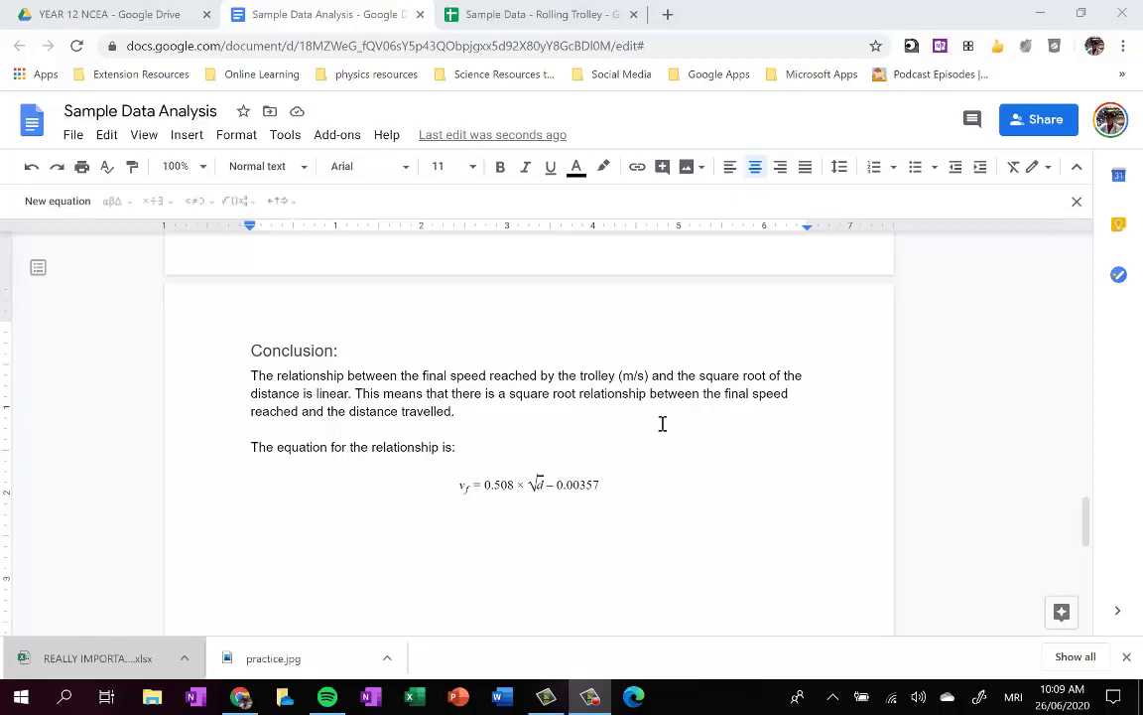
Review the finished report from the raw data table and graph through the transformed data, sample calculation and linearised graph to the conclusion
scroll(658, 417, "up", 15)
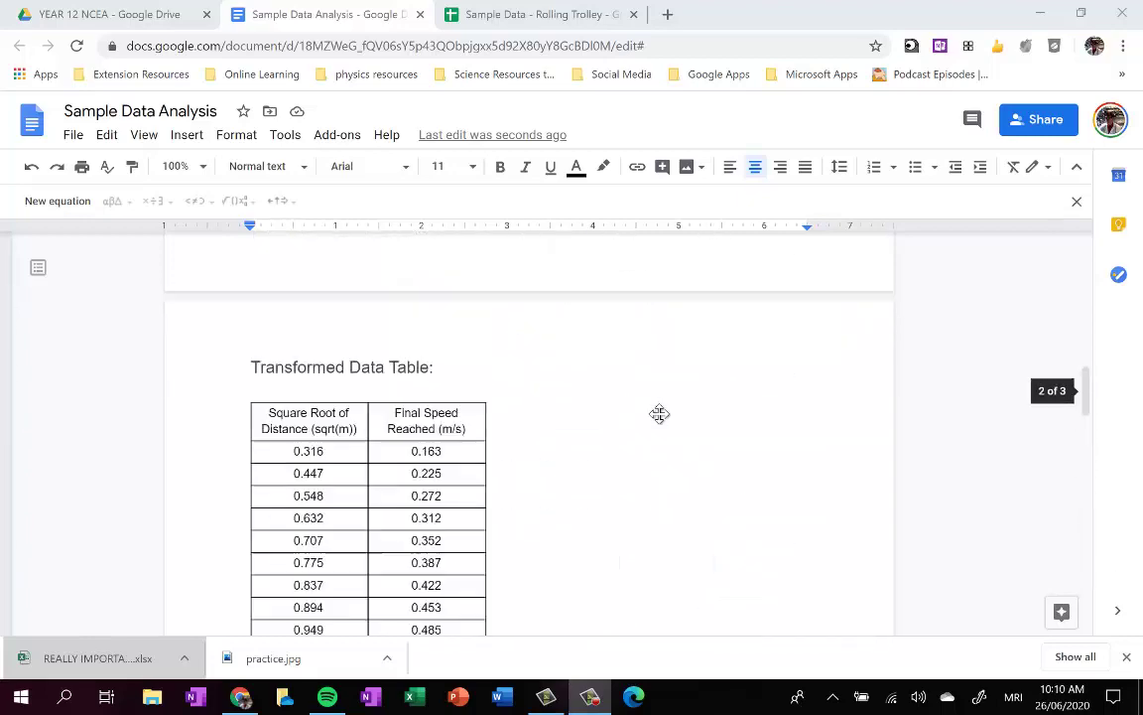
scroll(658, 415, "down", 1)
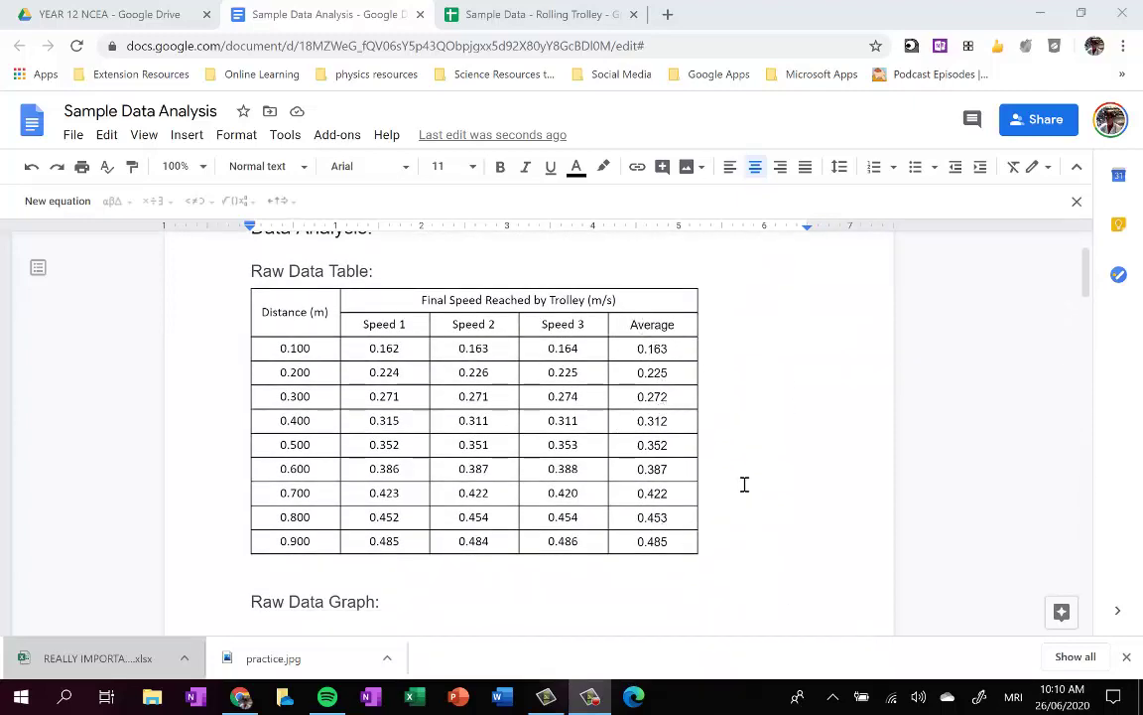
scroll(743, 481, "down", 4)
scroll(747, 474, "up", 1)
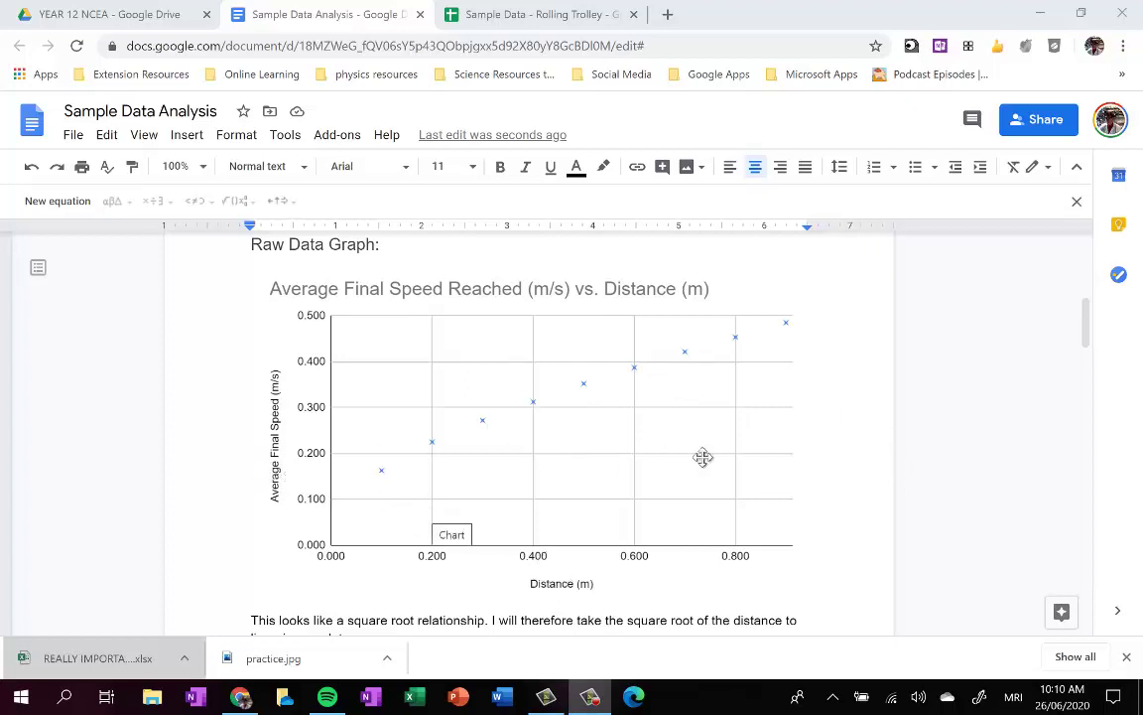
scroll(806, 473, "down", 3)
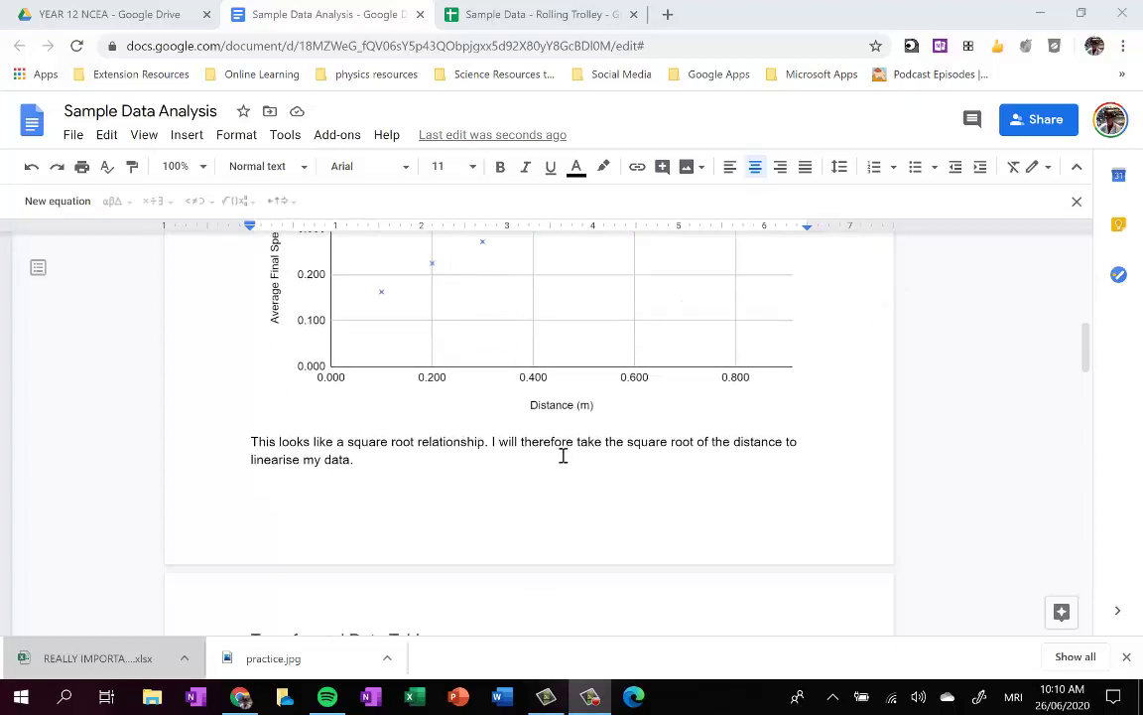
scroll(563, 454, "down", 5)
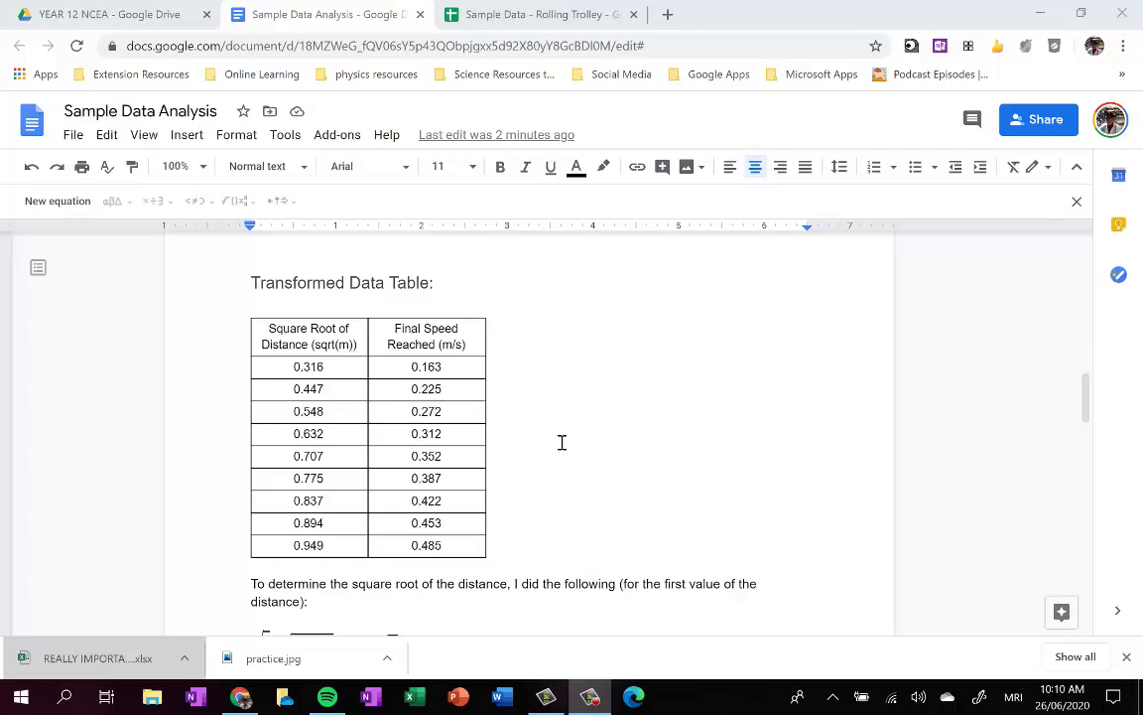
scroll(562, 442, "down", 2)
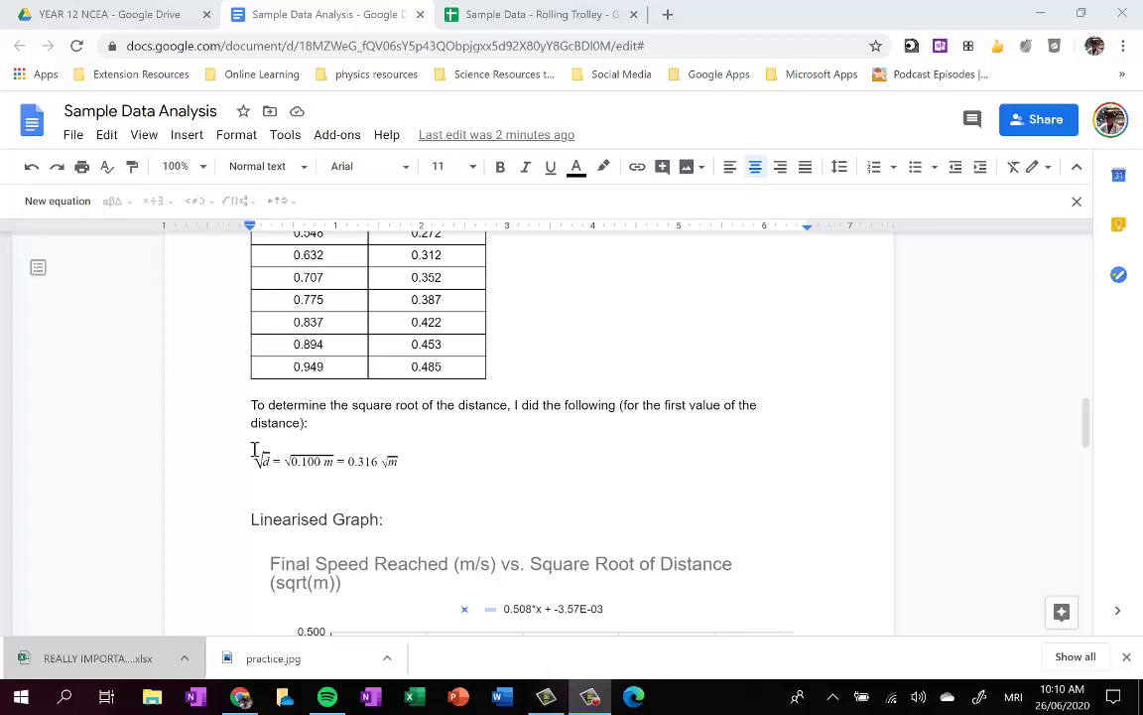
scroll(518, 460, "down", 3)
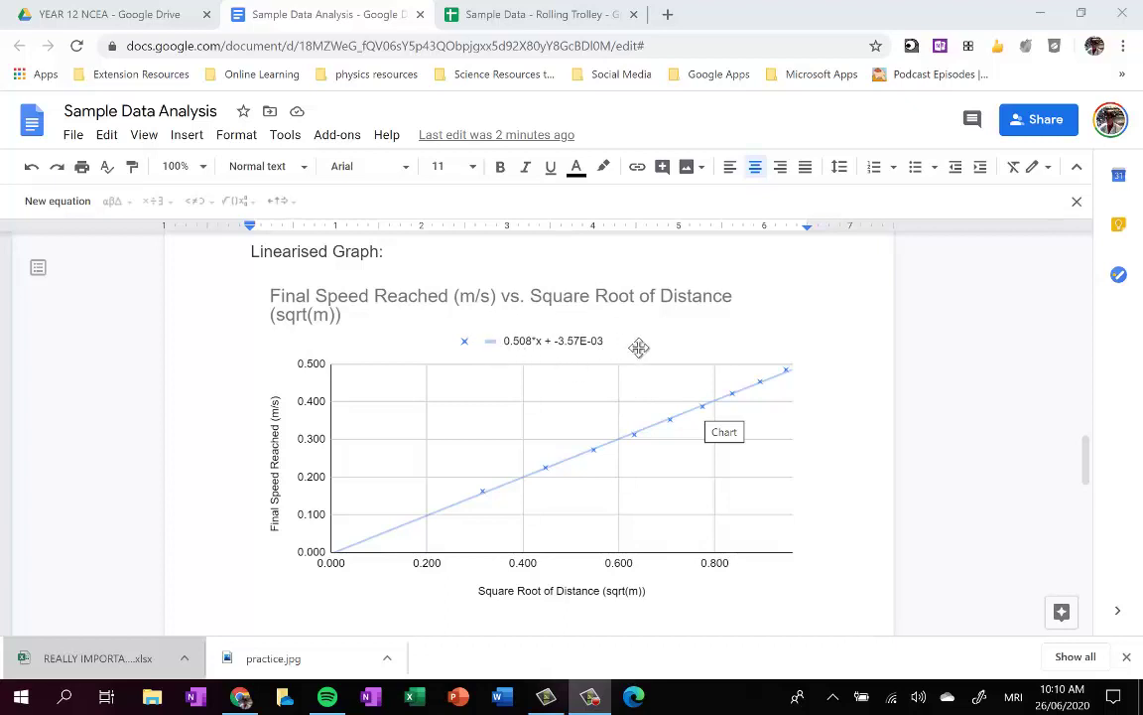
scroll(849, 402, "down", 3)
scroll(847, 404, "down", 3)
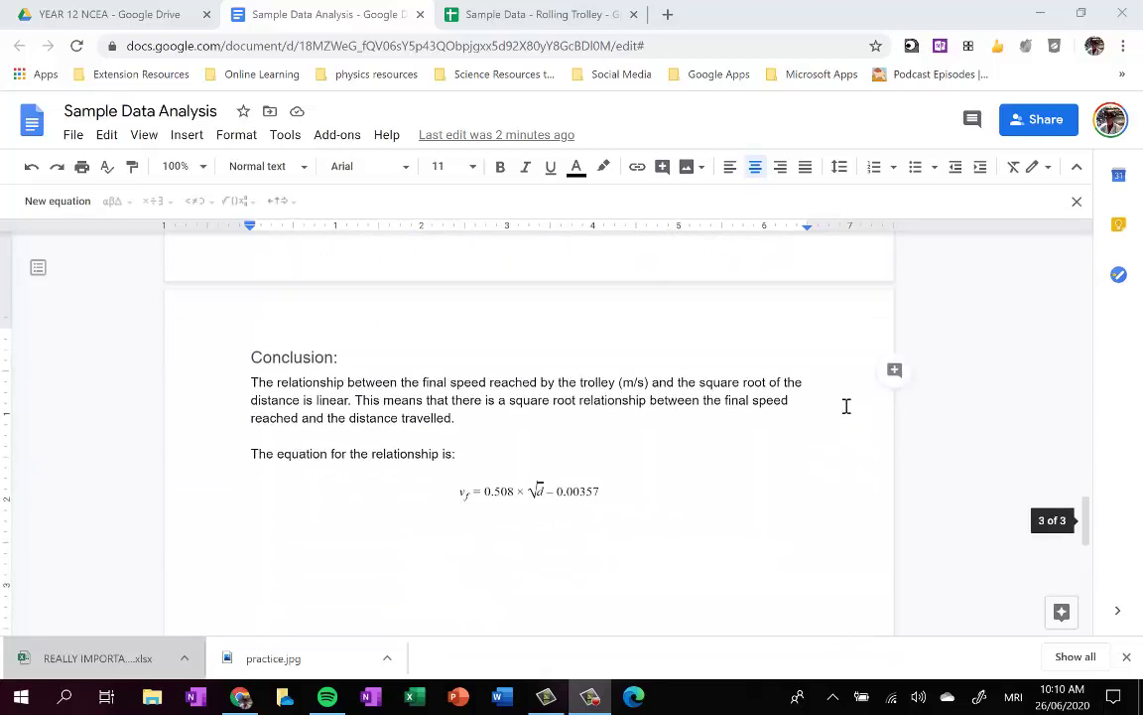